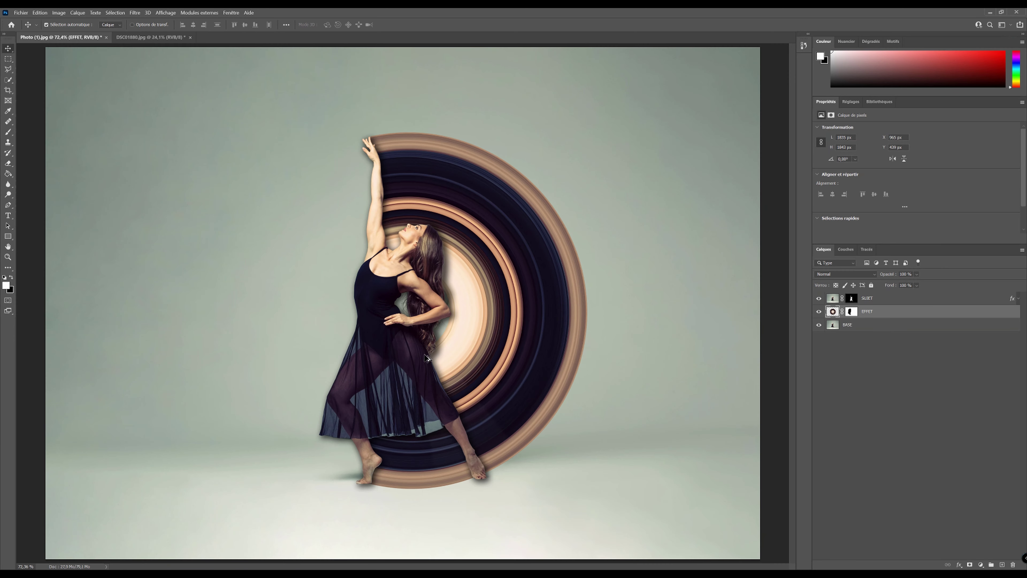
Step: Isolate the EFFET layer, restore the SUJET and BASE layers, and examine the dancer's shadow over the inner rings
{"action": "scroll", "coordinate": [429, 360], "scroll_direction": "up", "scroll_amount": 2}
{"action": "left_click", "coordinate": [819, 311], "text": "alt"}
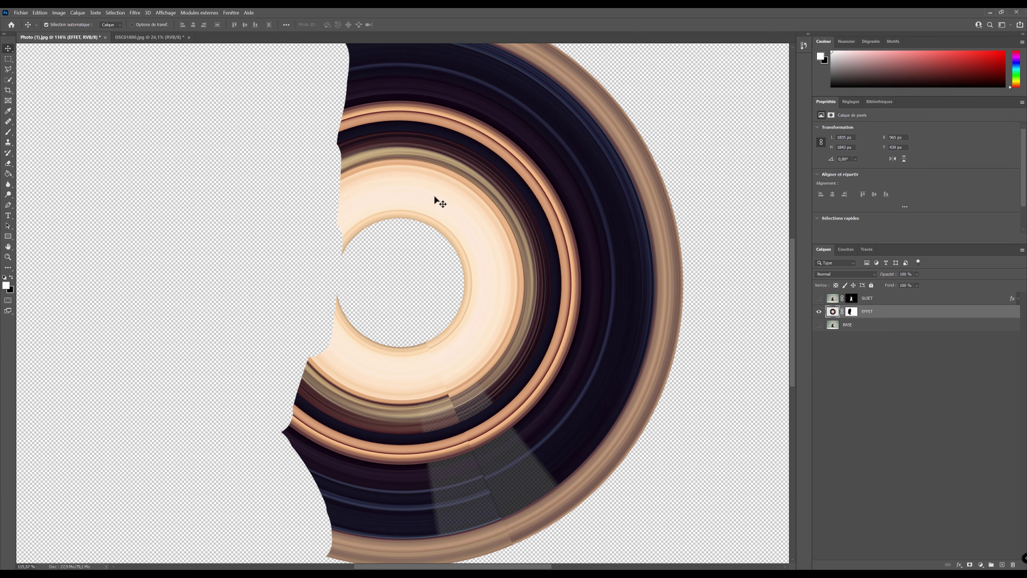
{"action": "scroll", "coordinate": [421, 299], "scroll_direction": "down", "scroll_amount": 2}
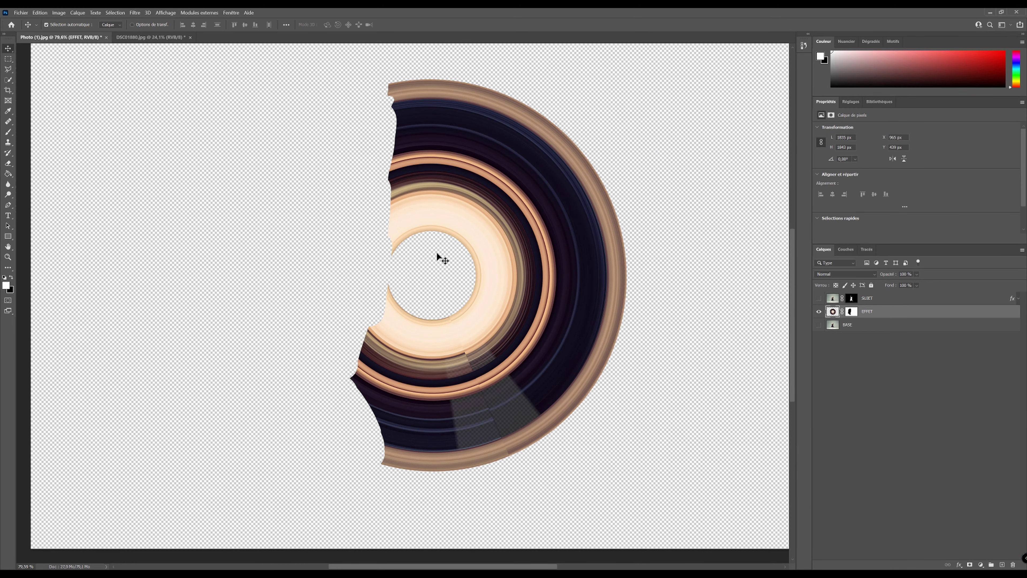
{"action": "left_click", "coordinate": [819, 299]}
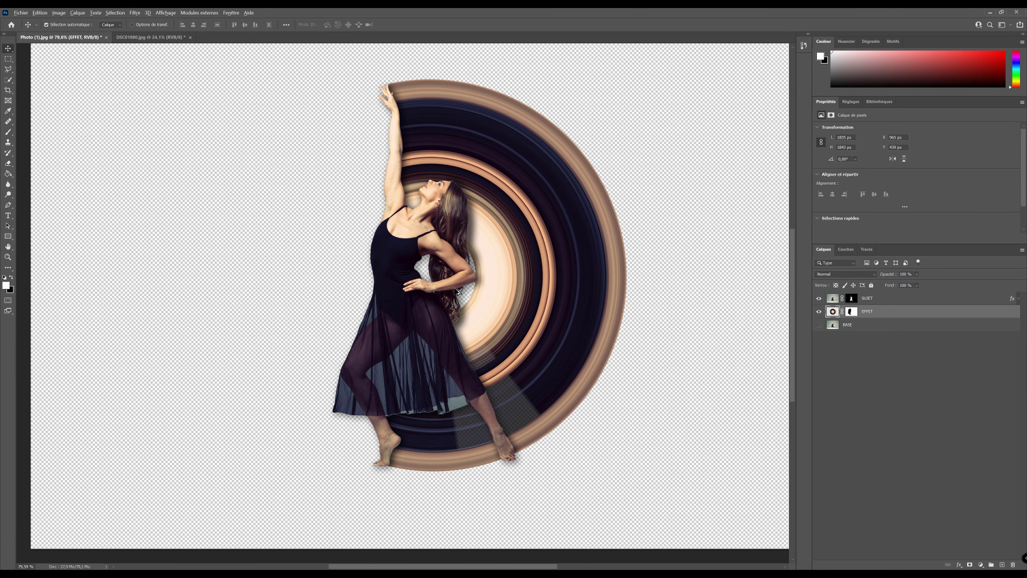
{"action": "scroll", "coordinate": [433, 299], "scroll_direction": "up", "scroll_amount": 3}
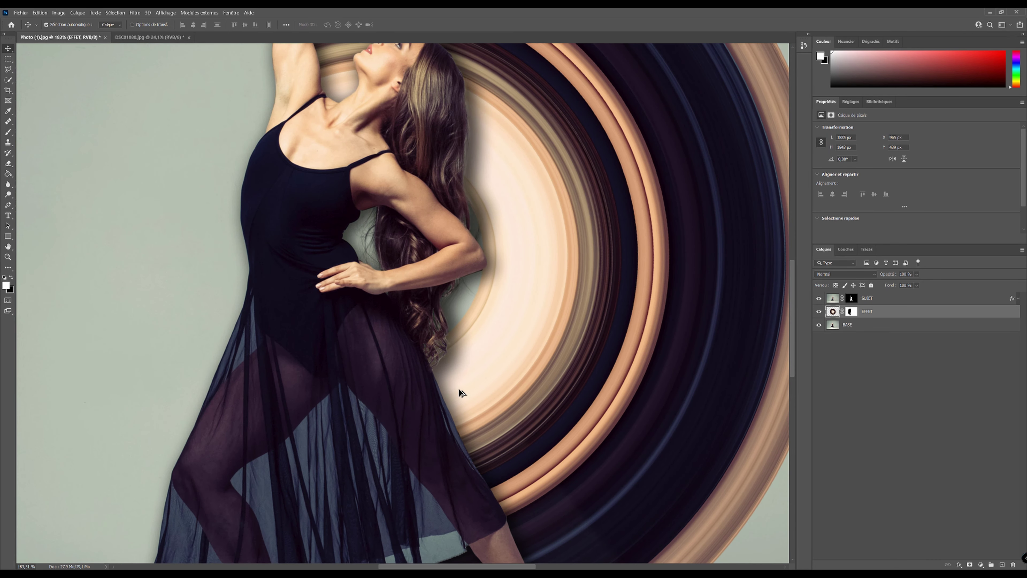
{"action": "scroll", "coordinate": [463, 380], "scroll_direction": "down", "scroll_amount": 3}
{"action": "scroll", "coordinate": [465, 372], "scroll_direction": "up", "scroll_amount": 5}
{"action": "scroll", "coordinate": [461, 384], "scroll_direction": "down", "scroll_amount": 5}
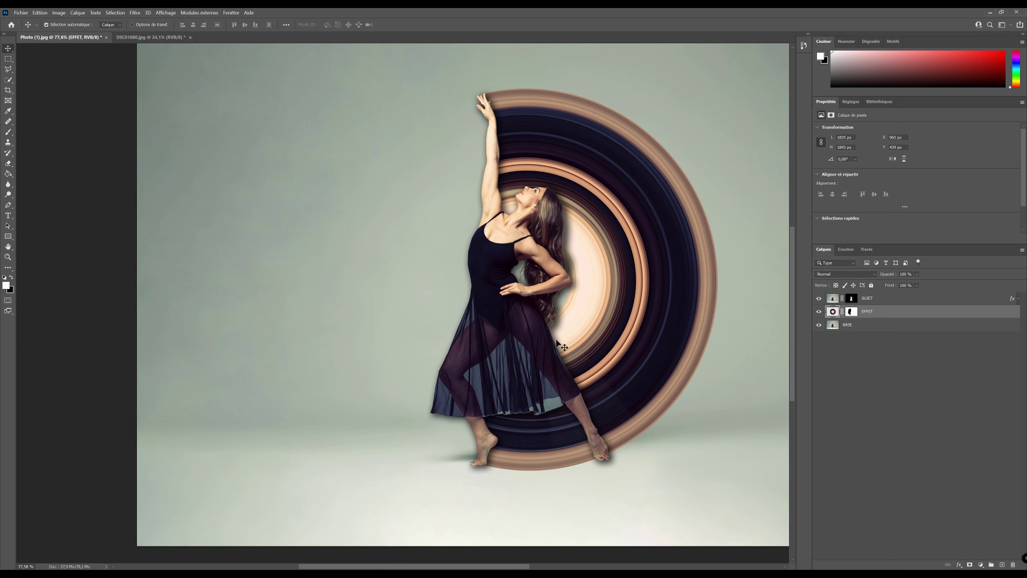
Step: Duplicate the EFFET layer above SUJET and replace the copy's layer mask with a fully black one
{"action": "left_click_drag", "start_coordinate": [908, 313], "coordinate": [899, 295]}
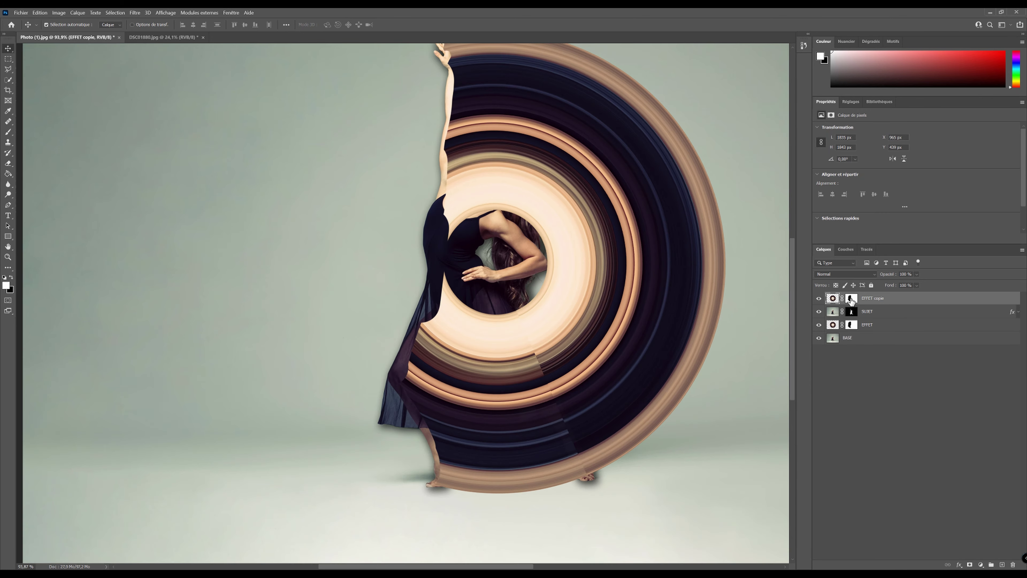
{"action": "left_click", "coordinate": [851, 298]}
{"action": "right_click", "coordinate": [849, 298]}
{"action": "left_click", "coordinate": [870, 314]}
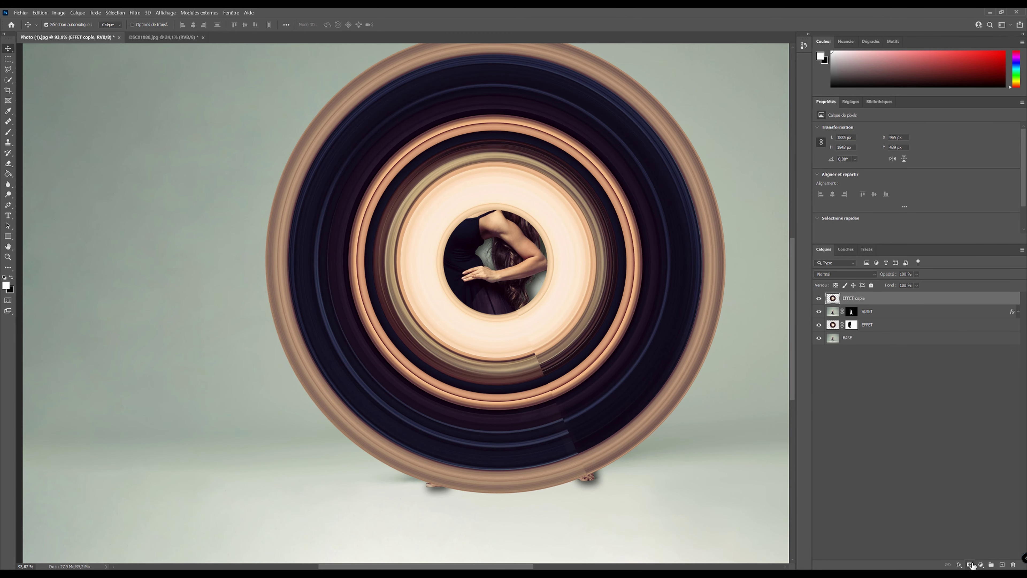
{"action": "left_click", "coordinate": [969, 565]}
{"action": "key", "text": "ctrl+i"}
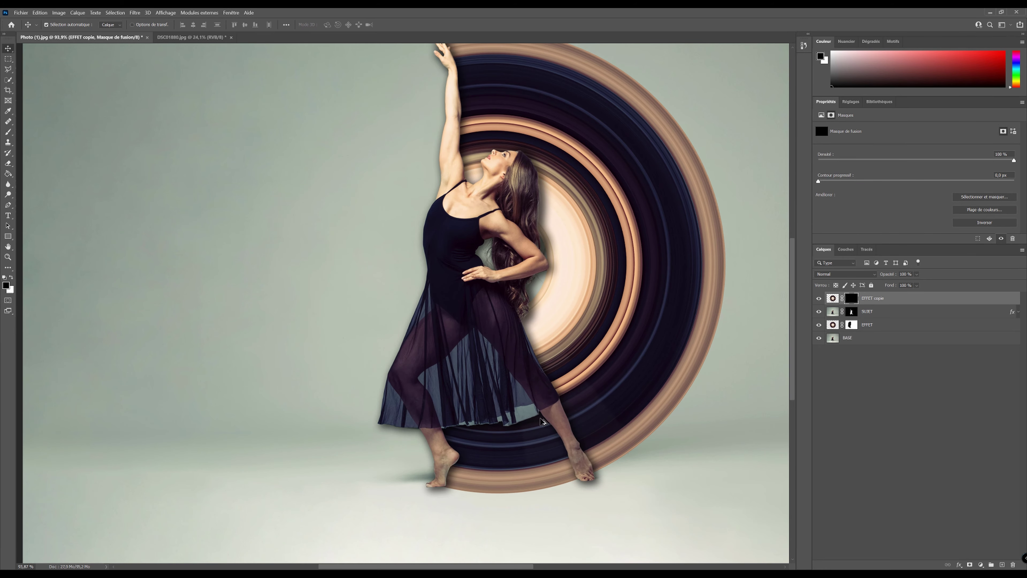
Step: Paint white on the EFFET copie mask just below the hair tips to cover the shadow on the cream ring
{"action": "scroll", "coordinate": [566, 300], "scroll_direction": "up", "scroll_amount": 5}
{"action": "scroll", "coordinate": [452, 375], "scroll_direction": "up", "scroll_amount": 2}
{"action": "left_click", "coordinate": [8, 132]}
{"action": "scroll", "coordinate": [449, 274], "scroll_direction": "up", "scroll_amount": 1}
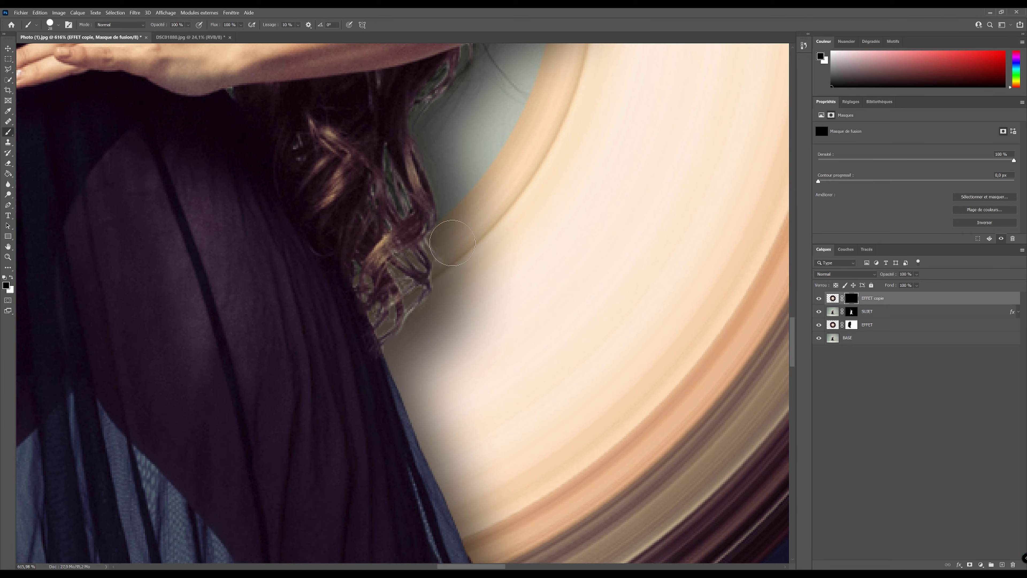
{"action": "key", "text": "x"}
{"action": "mouse_move", "coordinate": [456, 229]}
{"action": "left_mouse_down"}
{"action": "mouse_move", "coordinate": [442, 244]}
{"action": "mouse_move", "coordinate": [397, 255]}
{"action": "mouse_move", "coordinate": [372, 283]}
{"action": "mouse_move", "coordinate": [403, 340]}
{"action": "mouse_move", "coordinate": [504, 165]}
{"action": "left_mouse_up"}
{"action": "scroll", "coordinate": [523, 169], "scroll_direction": "down", "scroll_amount": 3}
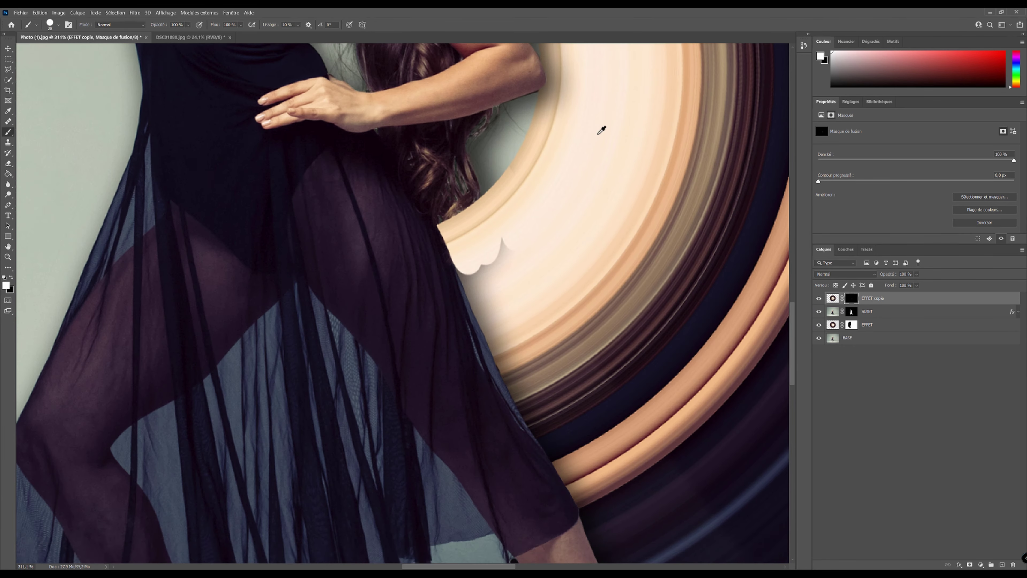
Step: Undo a first trial stroke and paint white on the EFFET copie mask beside the dancer's elbow
{"action": "scroll", "coordinate": [568, 92], "scroll_direction": "up", "scroll_amount": 2}
{"action": "scroll", "coordinate": [567, 101], "scroll_direction": "up", "scroll_amount": 3}
{"action": "left_click_drag", "start_coordinate": [543, 94], "coordinate": [544, 165]}
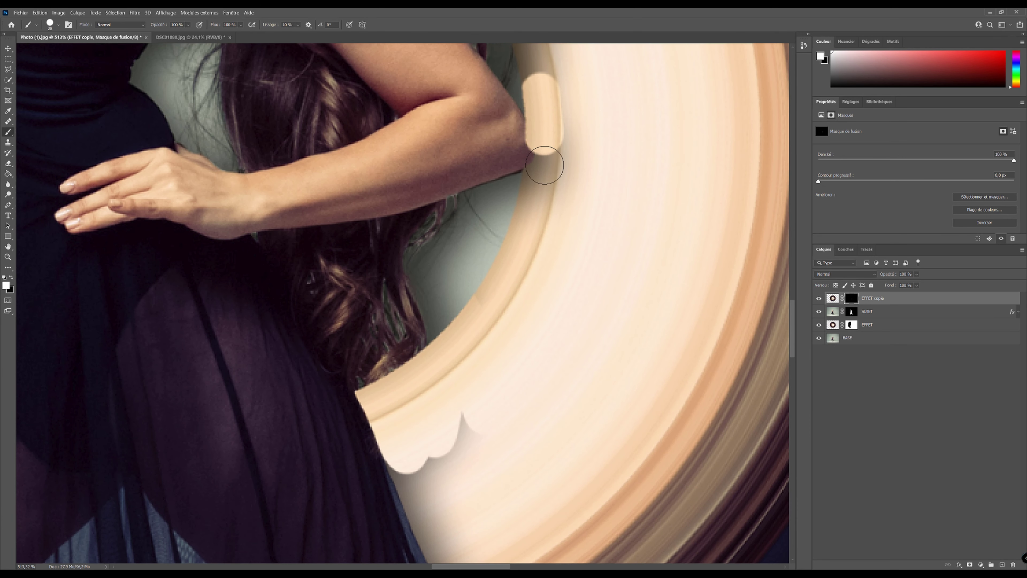
{"action": "key", "text": "ctrl+z"}
{"action": "mouse_move", "coordinate": [522, 129]}
{"action": "left_mouse_down"}
{"action": "mouse_move", "coordinate": [524, 172]}
{"action": "mouse_move", "coordinate": [545, 169]}
{"action": "left_mouse_up"}
{"action": "scroll", "coordinate": [545, 170], "scroll_direction": "down", "scroll_amount": 4}
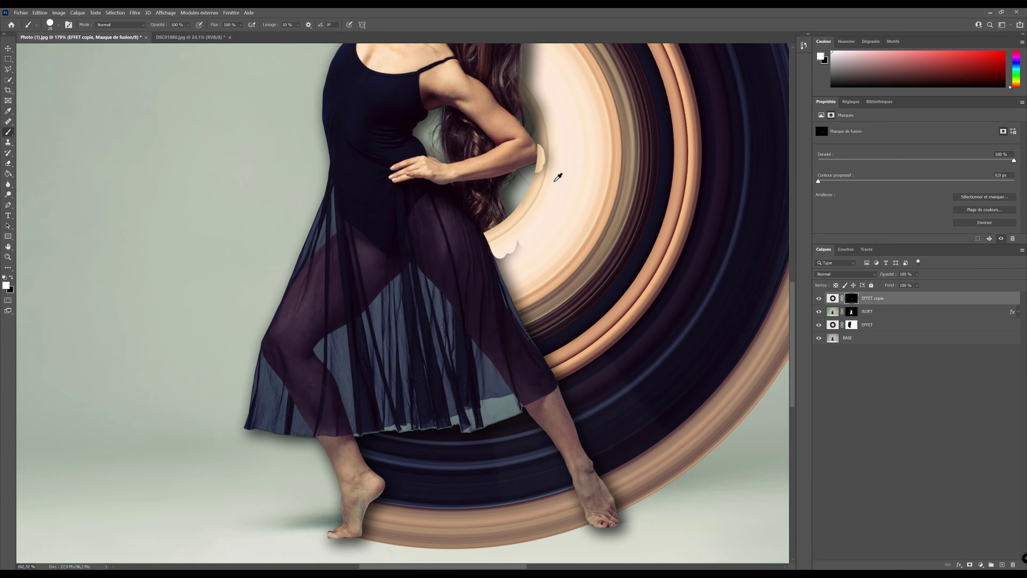
{"action": "scroll", "coordinate": [558, 177], "scroll_direction": "down", "scroll_amount": 3}
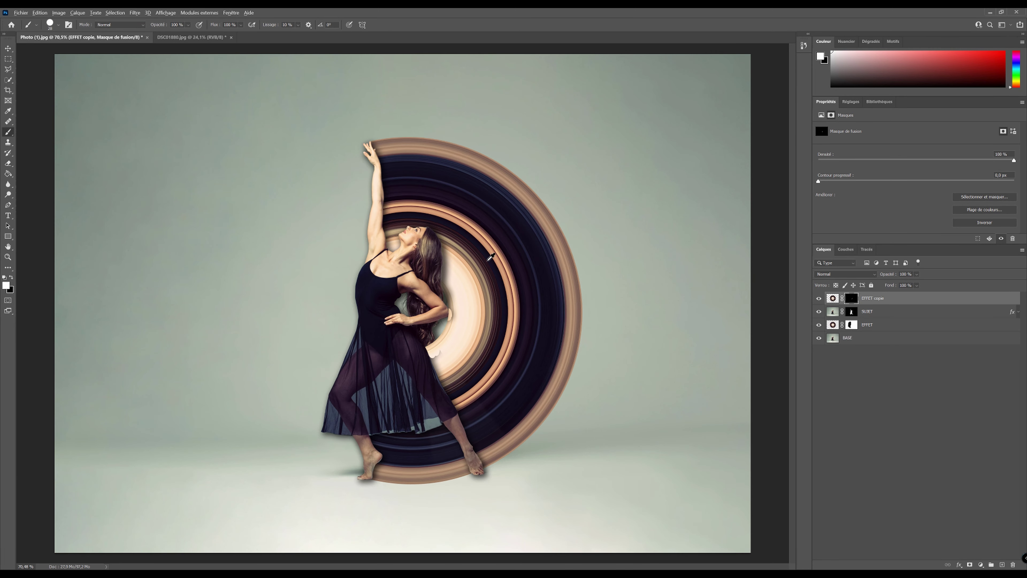
{"action": "scroll", "coordinate": [491, 257], "scroll_direction": "up", "scroll_amount": 1}
{"action": "scroll", "coordinate": [414, 335], "scroll_direction": "down", "scroll_amount": 2}
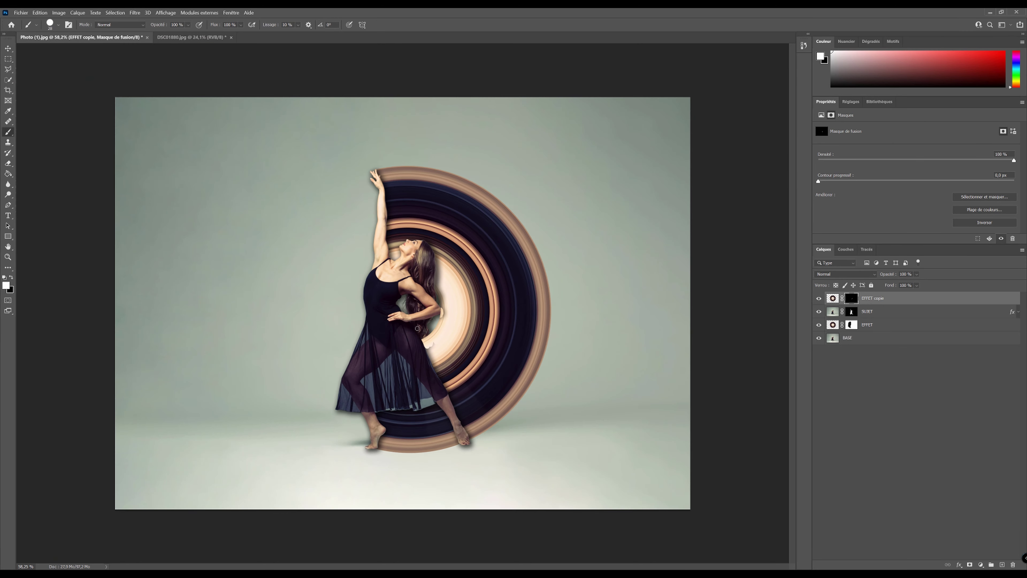
{"action": "scroll", "coordinate": [456, 341], "scroll_direction": "up", "scroll_amount": 1}
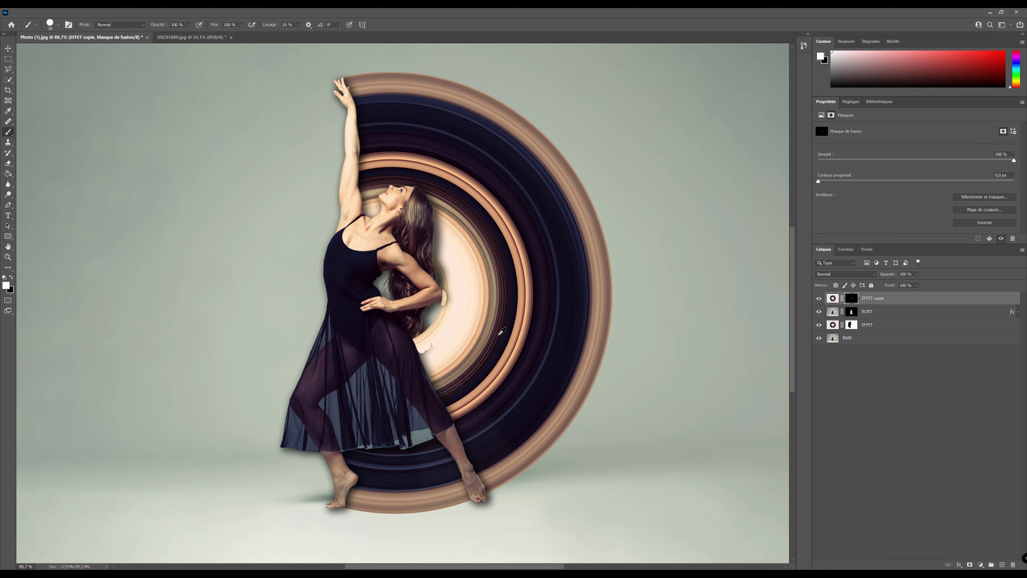
{"action": "scroll", "coordinate": [516, 333], "scroll_direction": "down", "scroll_amount": 1}
Step: Compare the SUJET layer with and without its Ombre portée effect, and leave the effect hidden
{"action": "left_click", "coordinate": [1008, 313]}
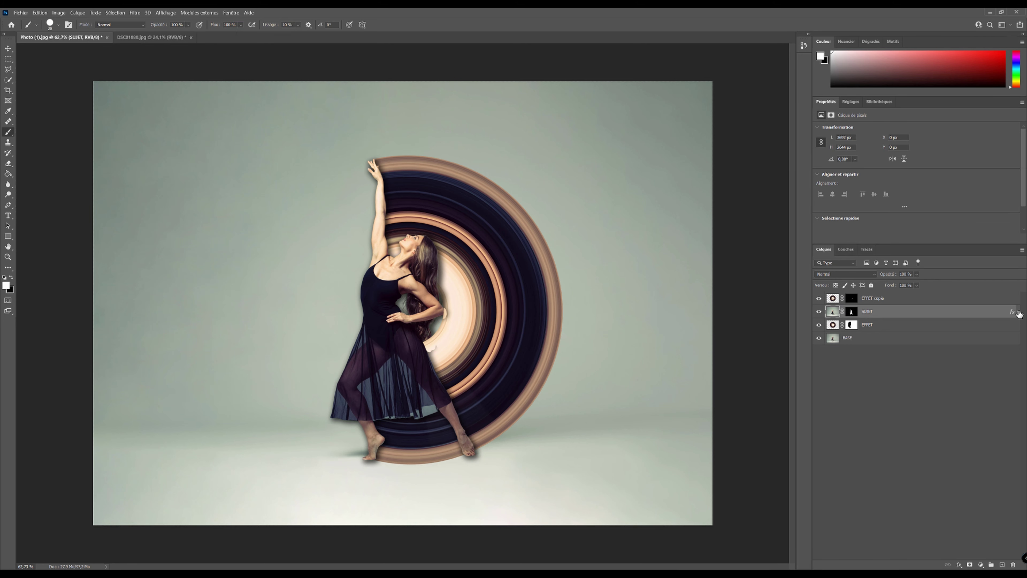
{"action": "left_click", "coordinate": [1018, 312]}
{"action": "left_click", "coordinate": [842, 333]}
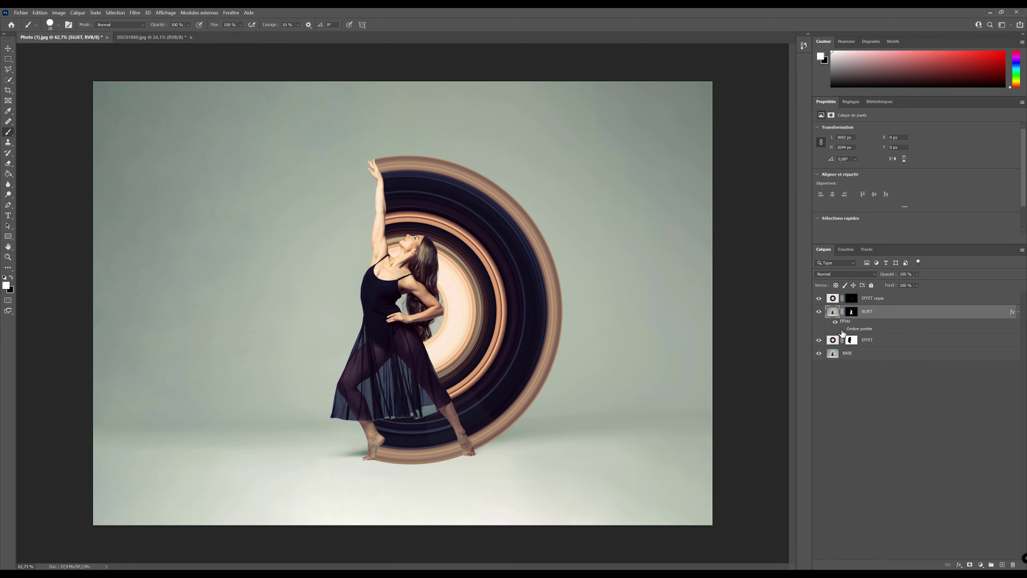
{"action": "left_click", "coordinate": [842, 330]}
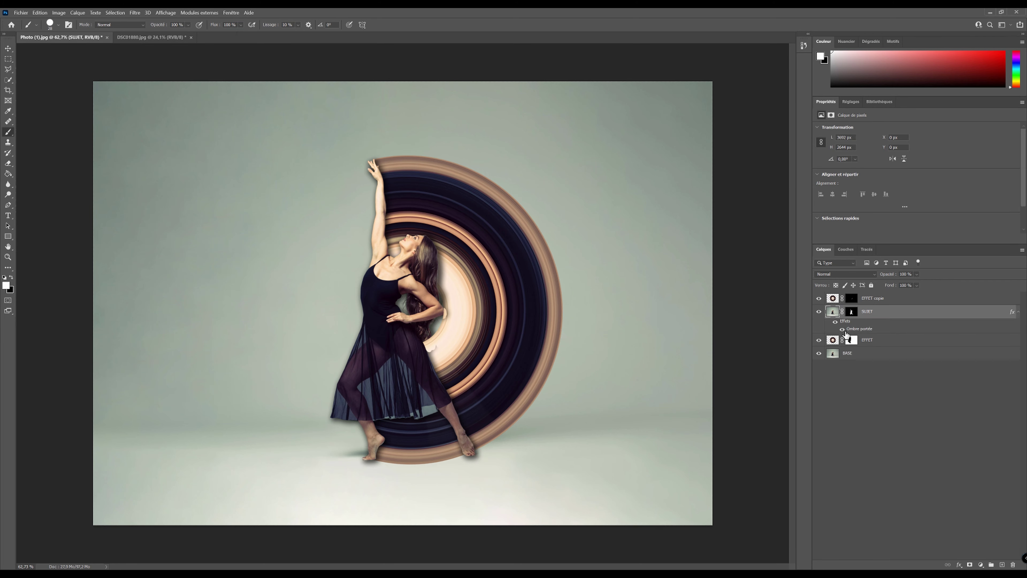
{"action": "left_click", "coordinate": [843, 330]}
{"action": "left_click", "coordinate": [1017, 314]}
{"action": "key", "text": "v"}
{"action": "scroll", "coordinate": [529, 435], "scroll_direction": "up", "scroll_amount": 1}
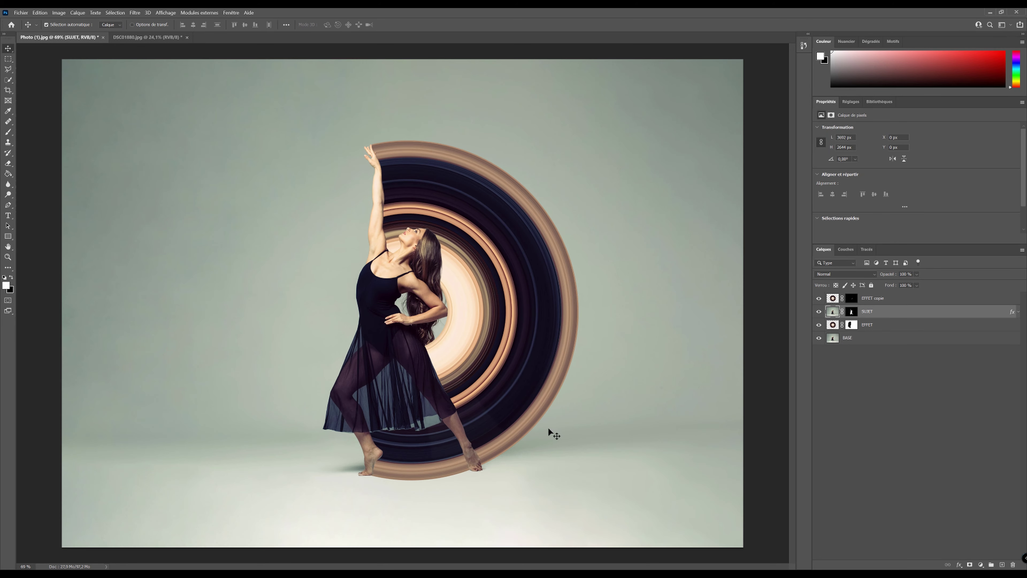
{"action": "scroll", "coordinate": [422, 500], "scroll_direction": "up", "scroll_amount": 2}
{"action": "scroll", "coordinate": [417, 489], "scroll_direction": "down", "scroll_amount": 3}
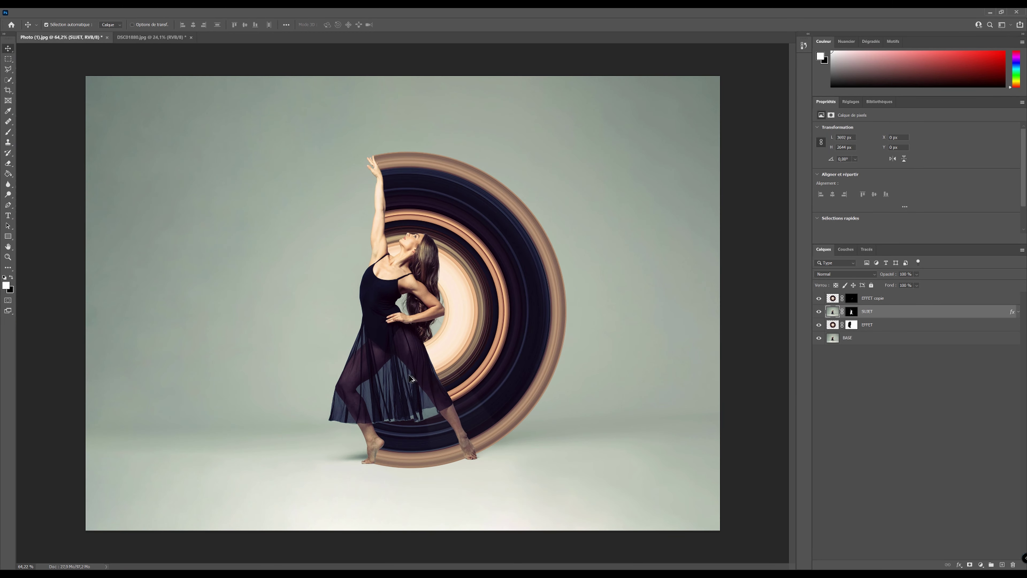
{"action": "scroll", "coordinate": [438, 400], "scroll_direction": "up", "scroll_amount": 2}
{"action": "scroll", "coordinate": [627, 427], "scroll_direction": "down", "scroll_amount": 1}
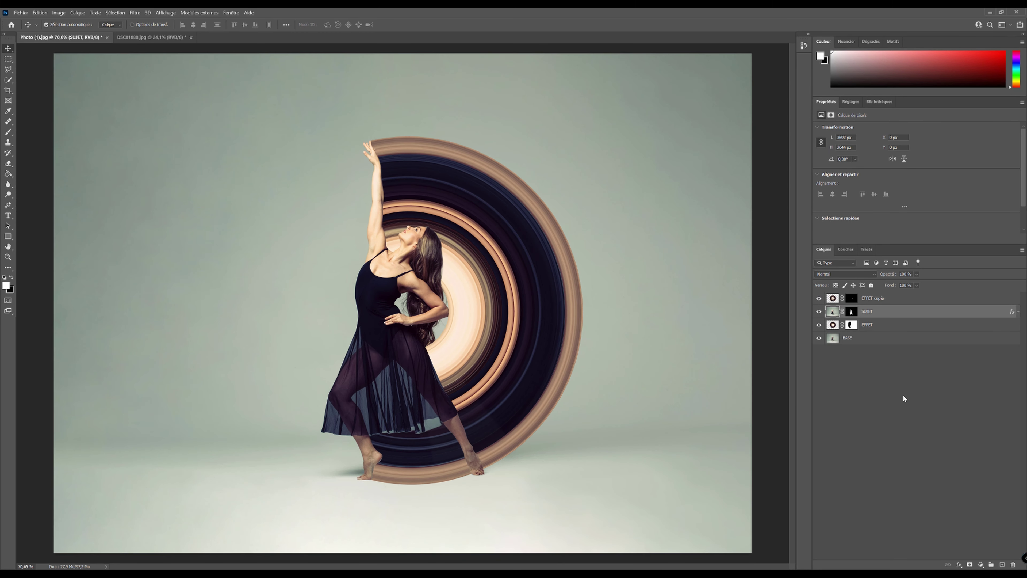
Step: Add a new layer above EFFET, clip it to EFFET, set its blend mode to Produit and name it SD
{"action": "left_click", "coordinate": [901, 299]}
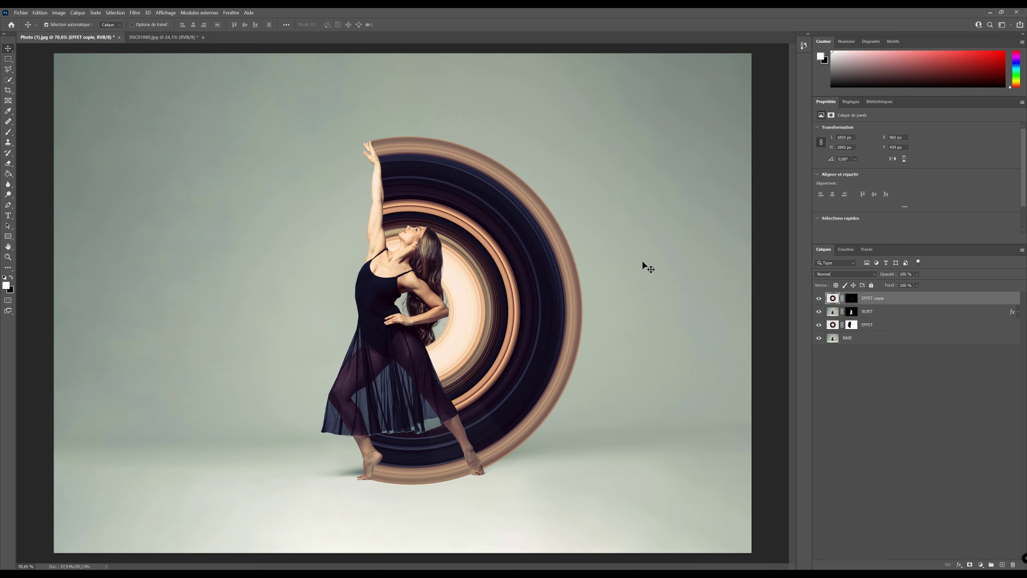
{"action": "left_click", "coordinate": [867, 330]}
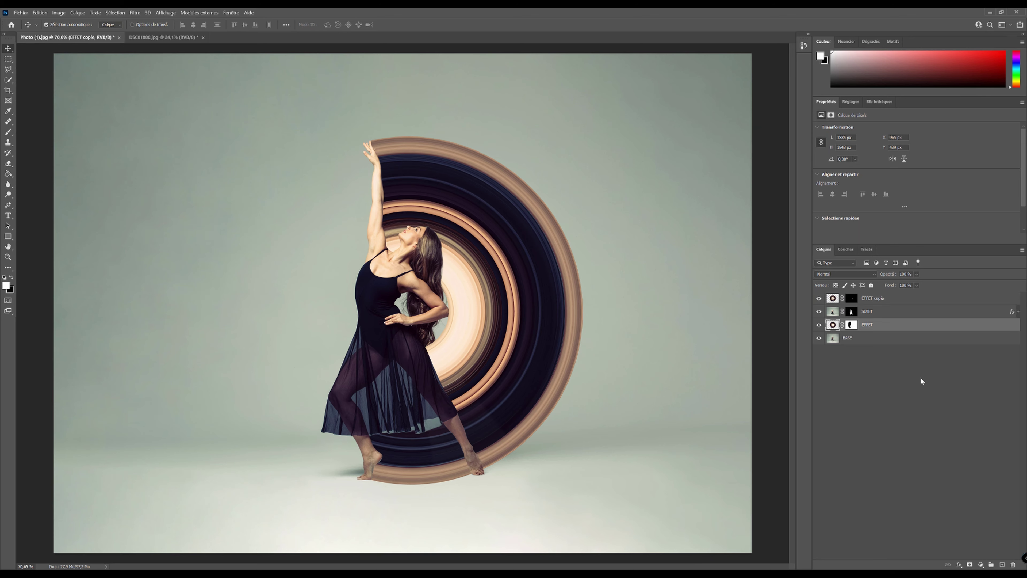
{"action": "left_click", "coordinate": [1002, 565]}
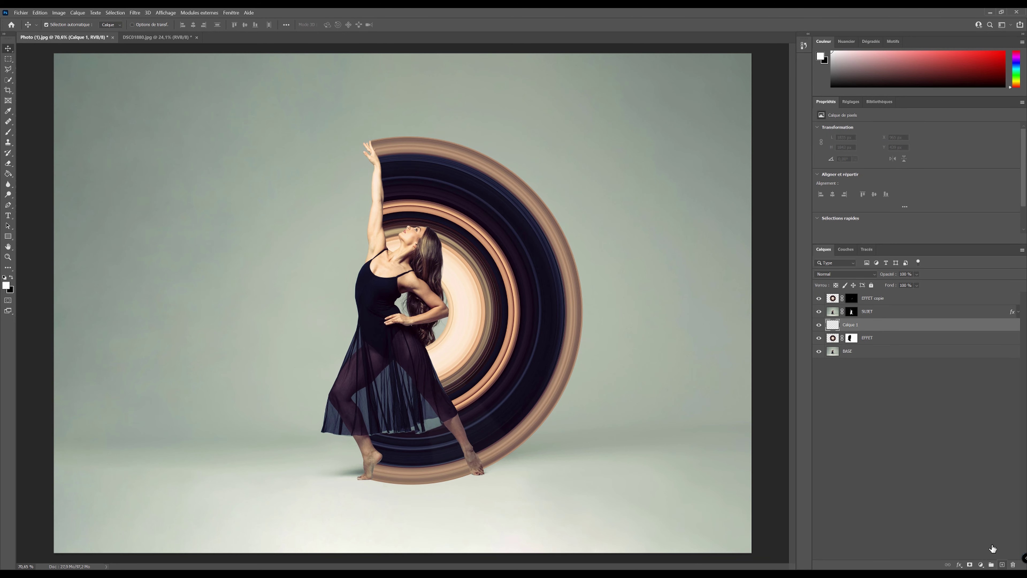
{"action": "right_click", "coordinate": [892, 330]}
{"action": "left_click", "coordinate": [792, 380]}
{"action": "type", "text": "SH"}
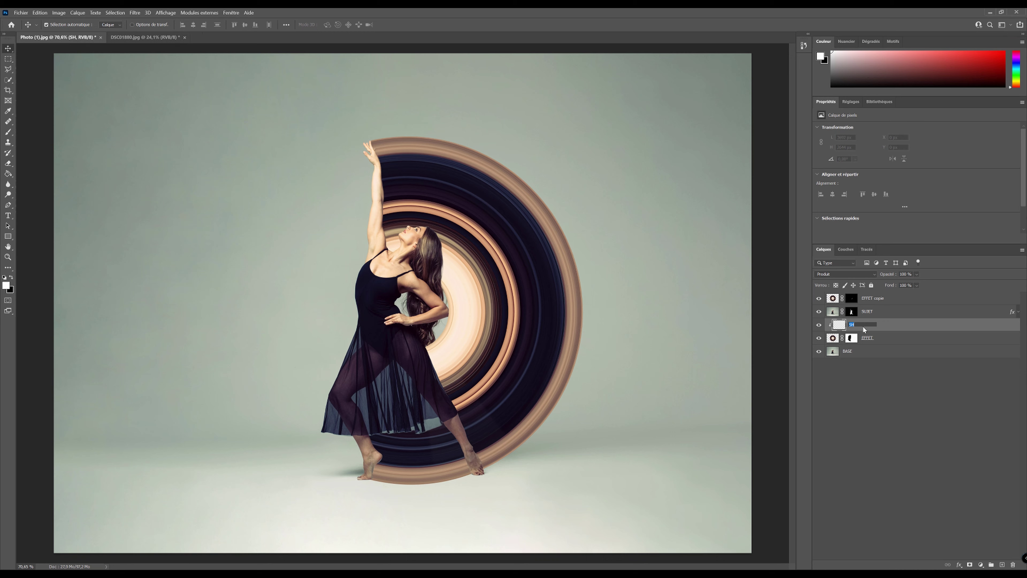
{"action": "key", "text": "Return"}
Step: Set up a black Arrondi flou brush with 56% opacity and 10% flow
{"action": "key", "text": "b"}
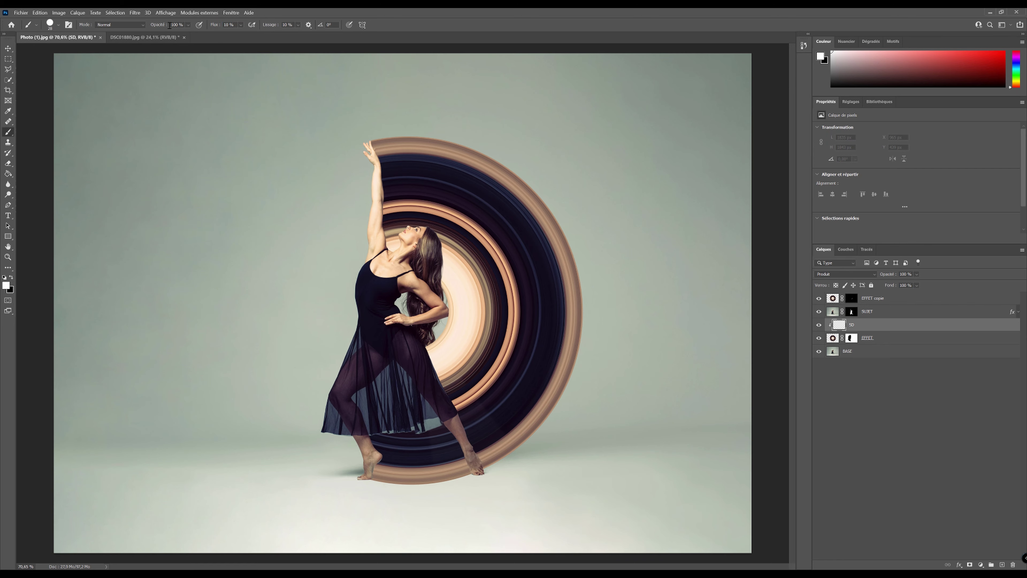
{"action": "right_click", "coordinate": [441, 310]}
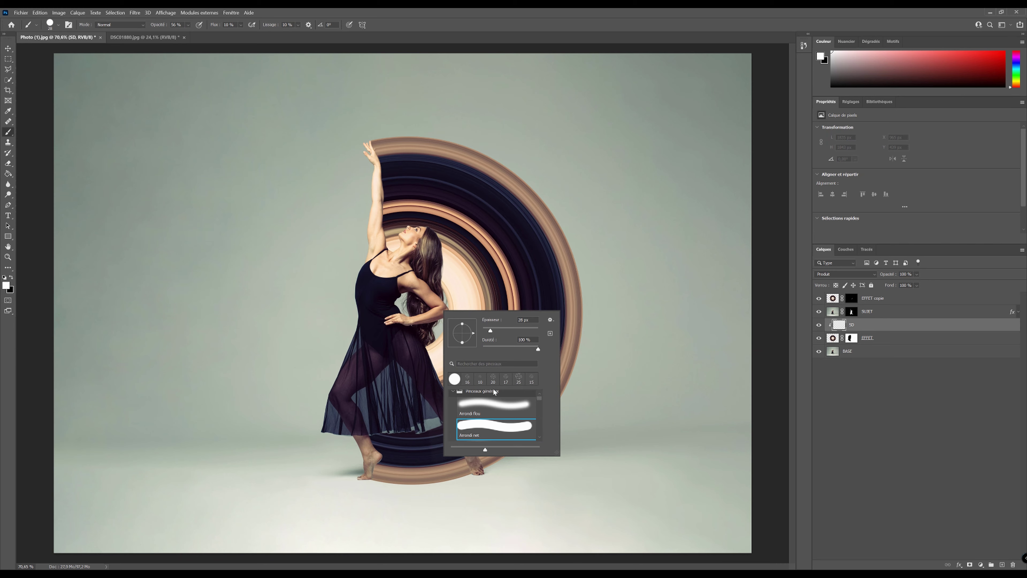
{"action": "left_click", "coordinate": [491, 405]}
{"action": "left_click_drag", "start_coordinate": [684, 276], "coordinate": [737, 279]}
{"action": "left_click", "coordinate": [11, 277]}
Step: Paint soft black shading on the SD layer over the rings around the dancer's legs and skirt hem
{"action": "scroll", "coordinate": [503, 495], "scroll_direction": "up", "scroll_amount": 5}
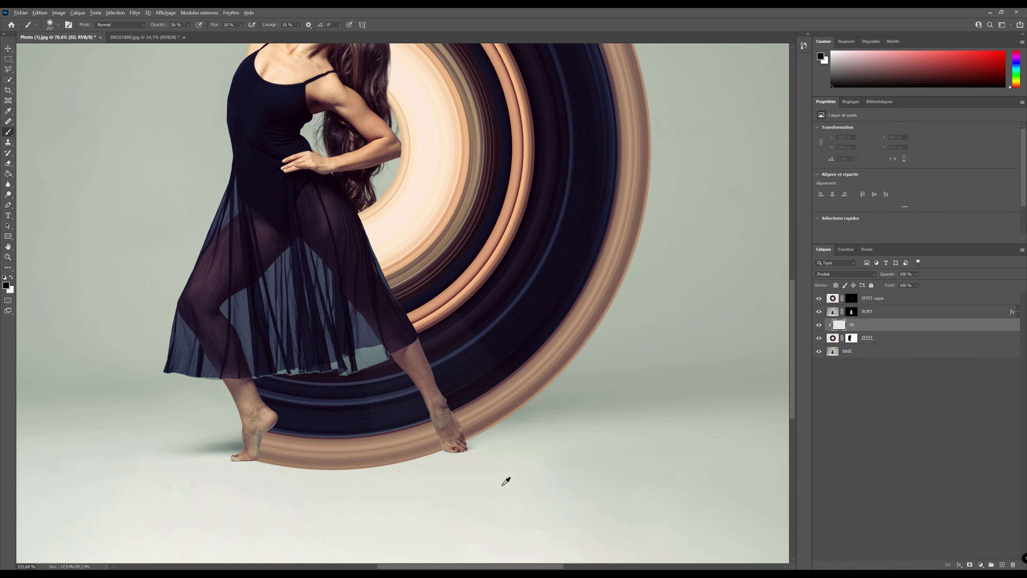
{"action": "scroll", "coordinate": [506, 481], "scroll_direction": "up", "scroll_amount": 2}
{"action": "scroll", "coordinate": [486, 470], "scroll_direction": "up", "scroll_amount": 2}
{"action": "mouse_move", "coordinate": [181, 362]}
{"action": "left_mouse_down"}
{"action": "mouse_move", "coordinate": [138, 362]}
{"action": "mouse_move", "coordinate": [181, 391]}
{"action": "mouse_move", "coordinate": [184, 428]}
{"action": "mouse_move", "coordinate": [181, 417]}
{"action": "left_mouse_up"}
{"action": "mouse_move", "coordinate": [306, 331]}
{"action": "left_mouse_down"}
{"action": "mouse_move", "coordinate": [351, 335]}
{"action": "mouse_move", "coordinate": [398, 319]}
{"action": "left_mouse_up"}
{"action": "mouse_move", "coordinate": [448, 367]}
{"action": "left_mouse_down"}
{"action": "mouse_move", "coordinate": [462, 439]}
{"action": "mouse_move", "coordinate": [398, 293]}
{"action": "mouse_move", "coordinate": [437, 362]}
{"action": "left_mouse_up"}
{"action": "left_click_drag", "start_coordinate": [257, 338], "coordinate": [382, 352]}
{"action": "mouse_move", "coordinate": [388, 430]}
{"action": "left_mouse_down"}
{"action": "mouse_move", "coordinate": [298, 470]}
{"action": "mouse_move", "coordinate": [146, 304]}
{"action": "mouse_move", "coordinate": [196, 271]}
{"action": "mouse_move", "coordinate": [306, 299]}
{"action": "left_mouse_up"}
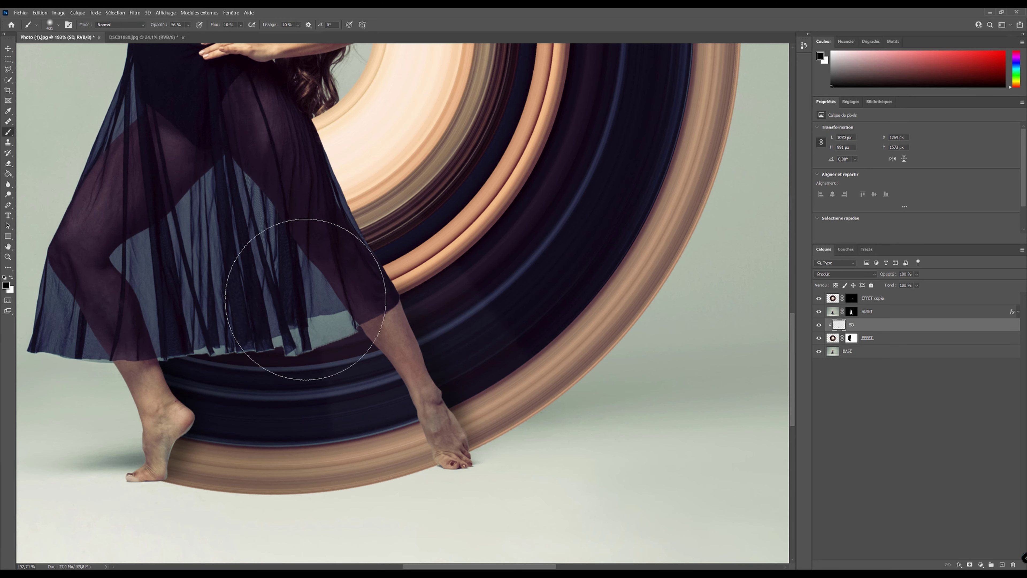
{"action": "mouse_move", "coordinate": [366, 255]}
{"action": "left_mouse_down"}
{"action": "mouse_move", "coordinate": [470, 424]}
{"action": "mouse_move", "coordinate": [364, 255]}
{"action": "mouse_move", "coordinate": [372, 190]}
{"action": "left_mouse_up"}
Step: Extend the soft shading on the SD layer over the cream inner ring beside the hair and torso
{"action": "scroll", "coordinate": [371, 217], "scroll_direction": "down", "scroll_amount": 5}
{"action": "scroll", "coordinate": [409, 259], "scroll_direction": "down", "scroll_amount": 1}
{"action": "scroll", "coordinate": [364, 211], "scroll_direction": "up", "scroll_amount": 3}
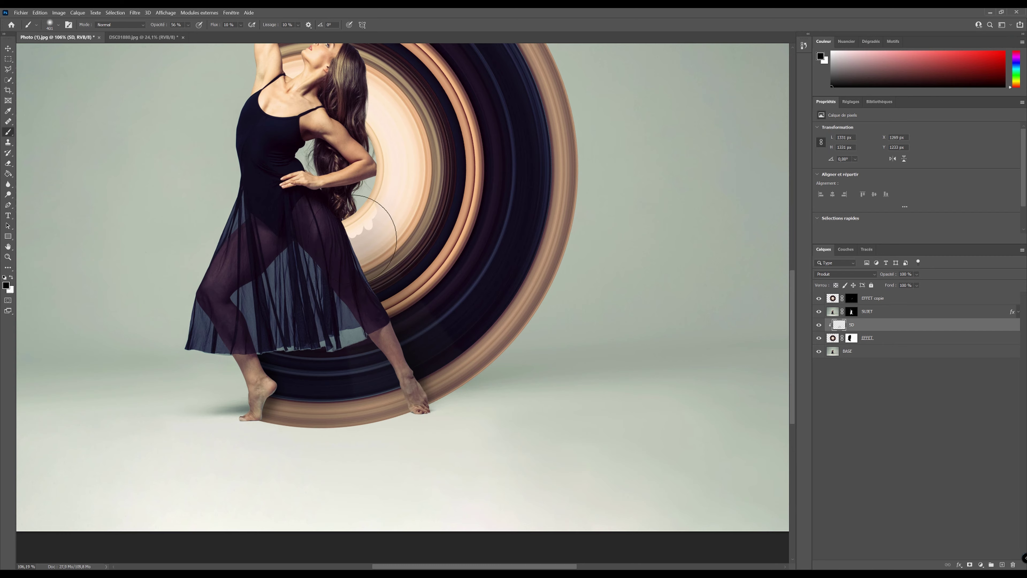
{"action": "scroll", "coordinate": [353, 239], "scroll_direction": "up", "scroll_amount": 4}
{"action": "left_click_drag", "start_coordinate": [348, 257], "coordinate": [304, 100]}
{"action": "scroll", "coordinate": [291, 243], "scroll_direction": "up", "scroll_amount": 5}
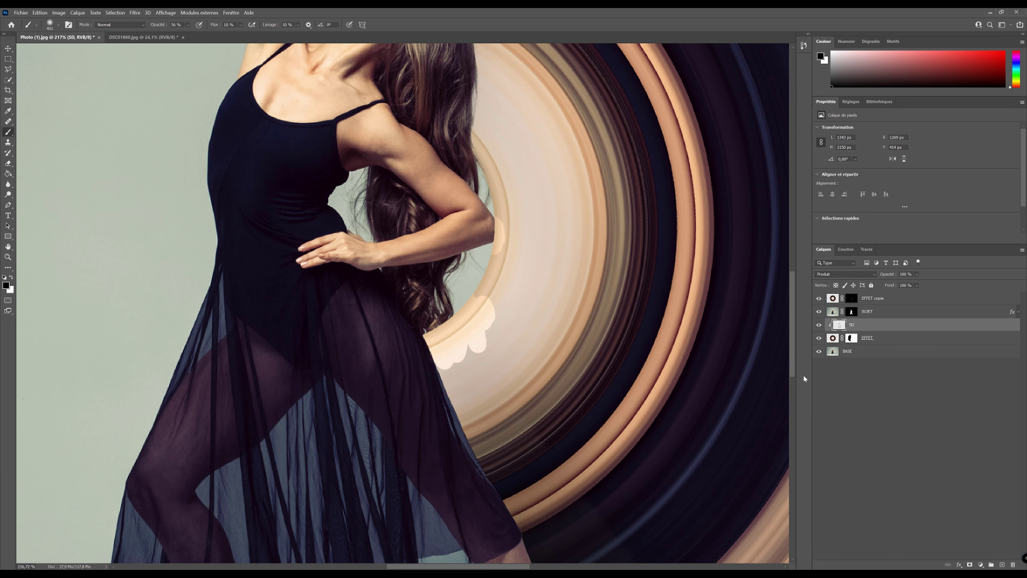
Step: Delete the EFFET copie layer with its painted patches
{"action": "left_click", "coordinate": [885, 303]}
{"action": "key", "text": "Delete"}
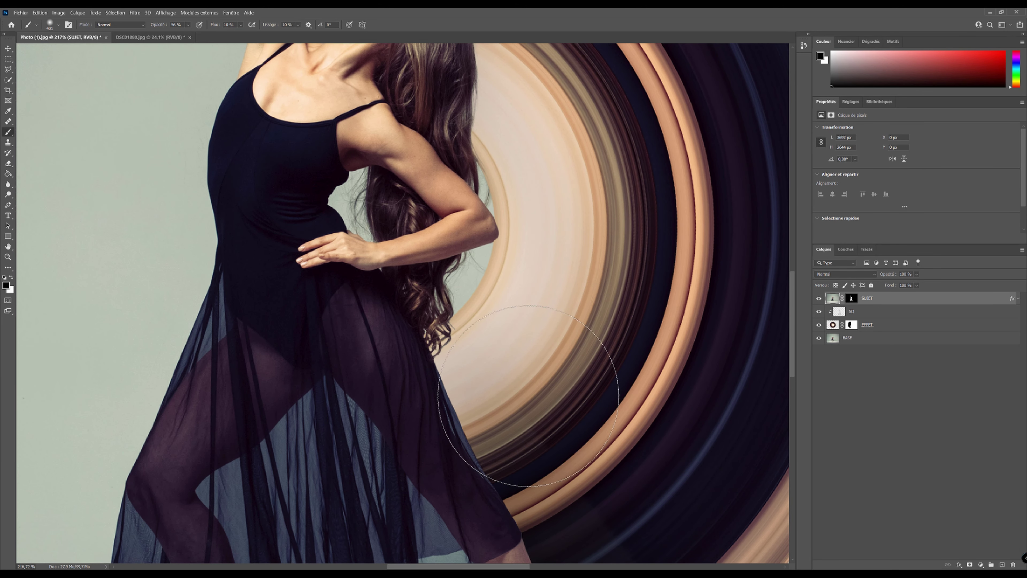
{"action": "key", "text": "x"}
{"action": "scroll", "coordinate": [451, 174], "scroll_direction": "down", "scroll_amount": 3}
Step: Paint more soft black shading on the SD layer where the inner rings meet the hair ends and the skirt's edge
{"action": "left_click", "coordinate": [835, 325]}
{"action": "left_click", "coordinate": [840, 314]}
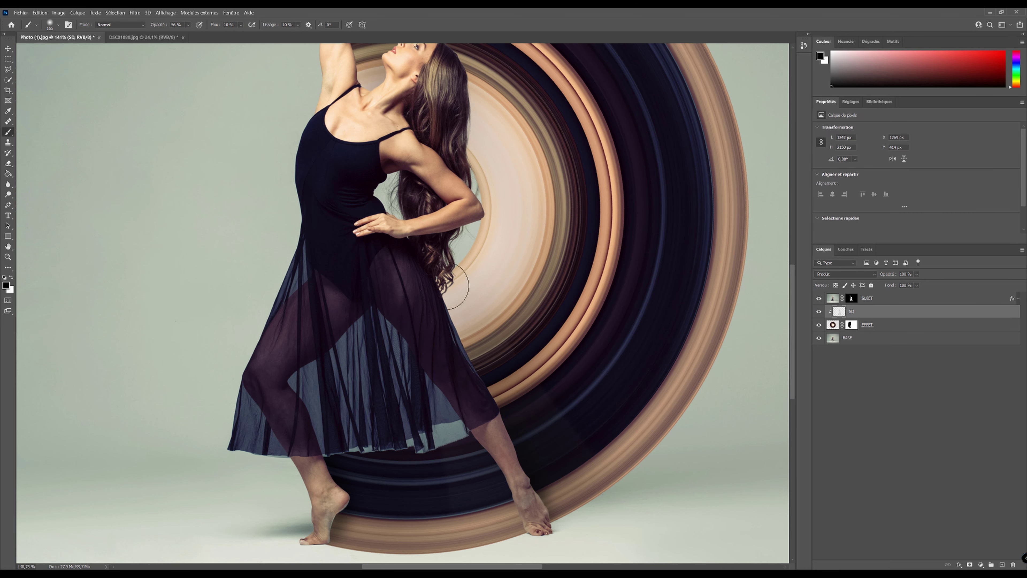
{"action": "key", "text": "x"}
{"action": "left_click_drag", "start_coordinate": [440, 267], "coordinate": [490, 419]}
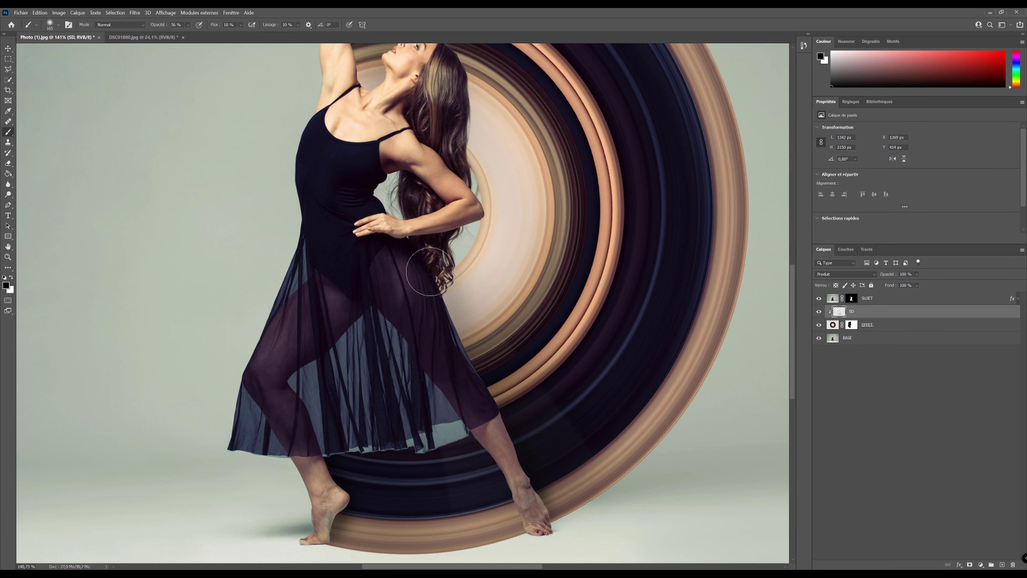
{"action": "right_click", "coordinate": [461, 317], "text": "alt"}
{"action": "left_click_drag", "start_coordinate": [442, 291], "coordinate": [447, 307]}
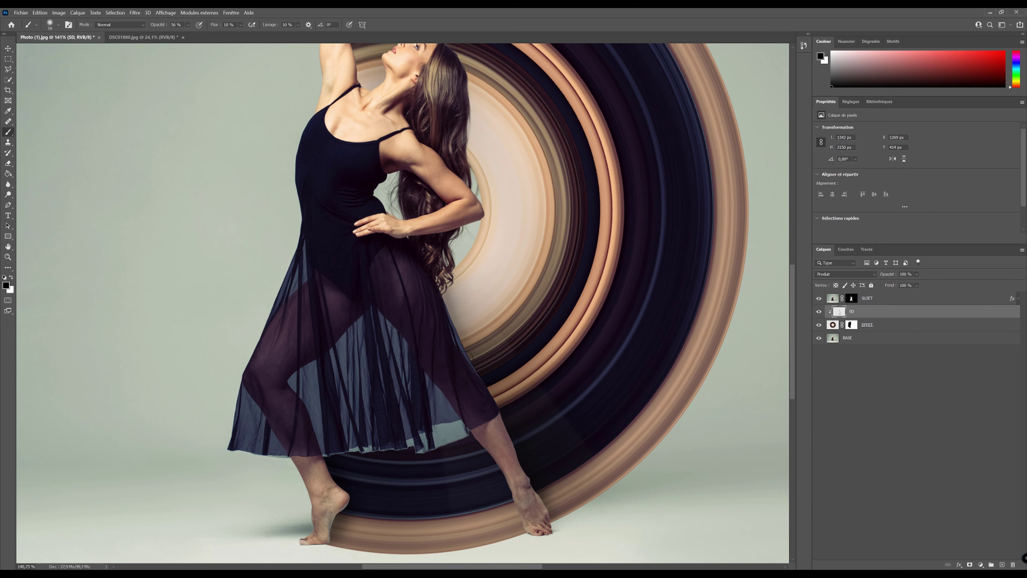
{"action": "left_click_drag", "start_coordinate": [472, 358], "coordinate": [443, 297]}
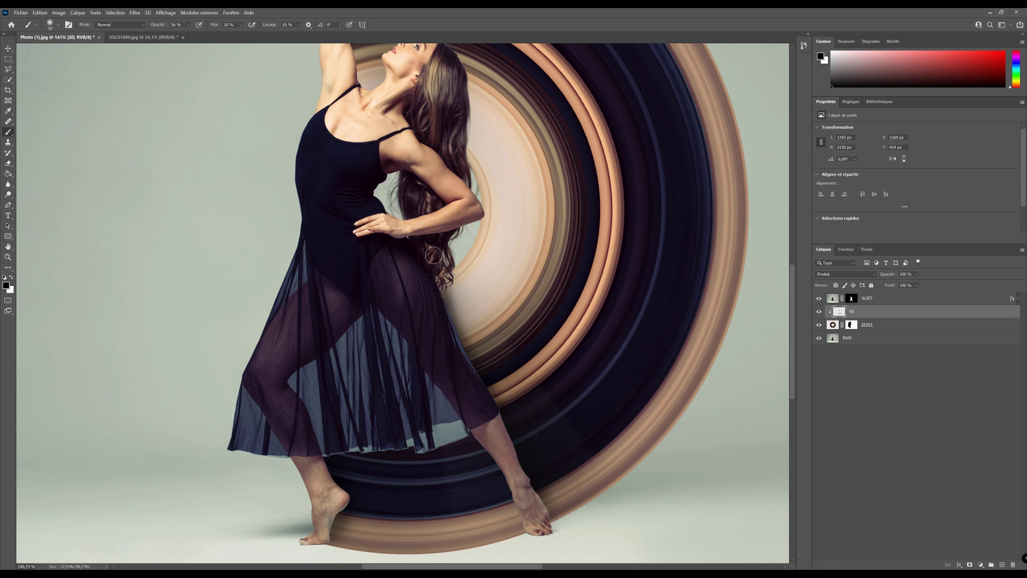
{"action": "right_click", "coordinate": [445, 255], "text": "alt"}
{"action": "mouse_move", "coordinate": [419, 243]}
{"action": "left_mouse_down"}
{"action": "mouse_move", "coordinate": [485, 415]}
{"action": "mouse_move", "coordinate": [481, 351]}
{"action": "mouse_move", "coordinate": [450, 318]}
{"action": "mouse_move", "coordinate": [477, 324]}
{"action": "left_mouse_up"}
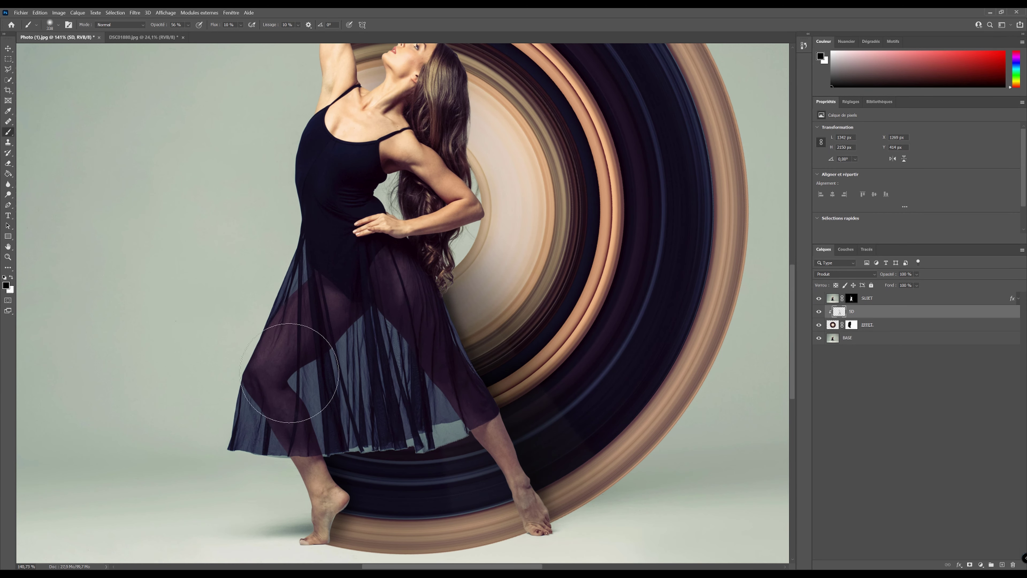
Step: Compare the whole image with and without the shading on the SD layer
{"action": "key", "text": "ctrl+0"}
{"action": "left_click", "coordinate": [818, 312]}
{"action": "left_click", "coordinate": [818, 312]}
{"action": "left_click", "coordinate": [819, 312]}
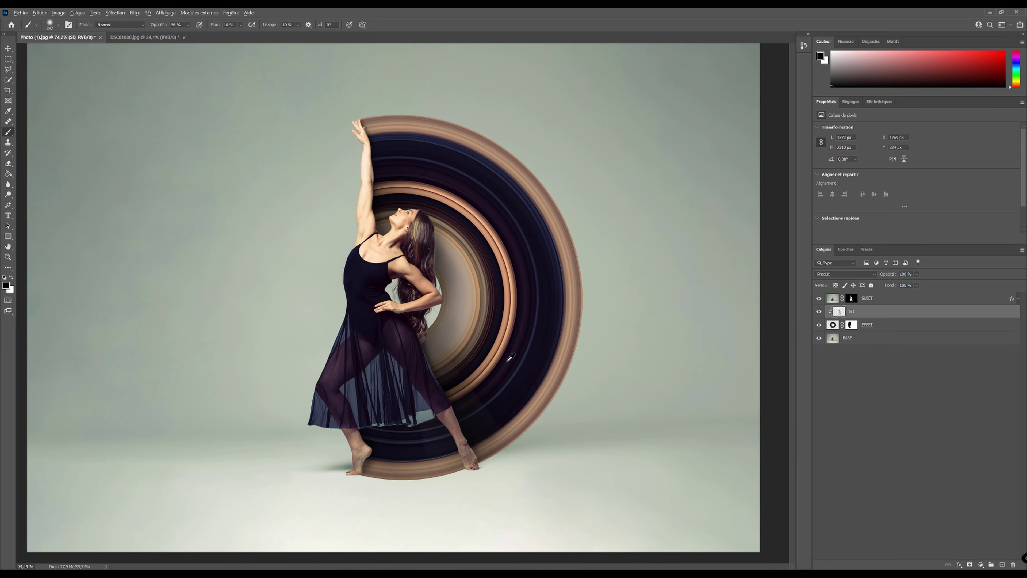
{"action": "scroll", "coordinate": [510, 357], "scroll_direction": "down", "scroll_amount": 3}
{"action": "scroll", "coordinate": [577, 262], "scroll_direction": "up", "scroll_amount": 1}
{"action": "left_click", "coordinate": [818, 312]}
{"action": "left_click", "coordinate": [819, 311]}
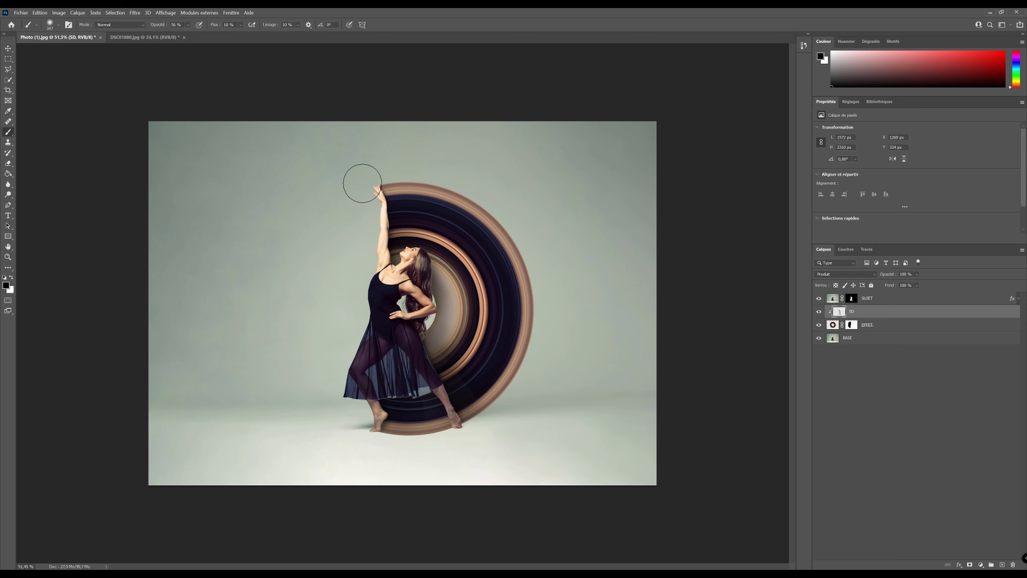
{"action": "scroll", "coordinate": [524, 402], "scroll_direction": "up", "scroll_amount": 1}
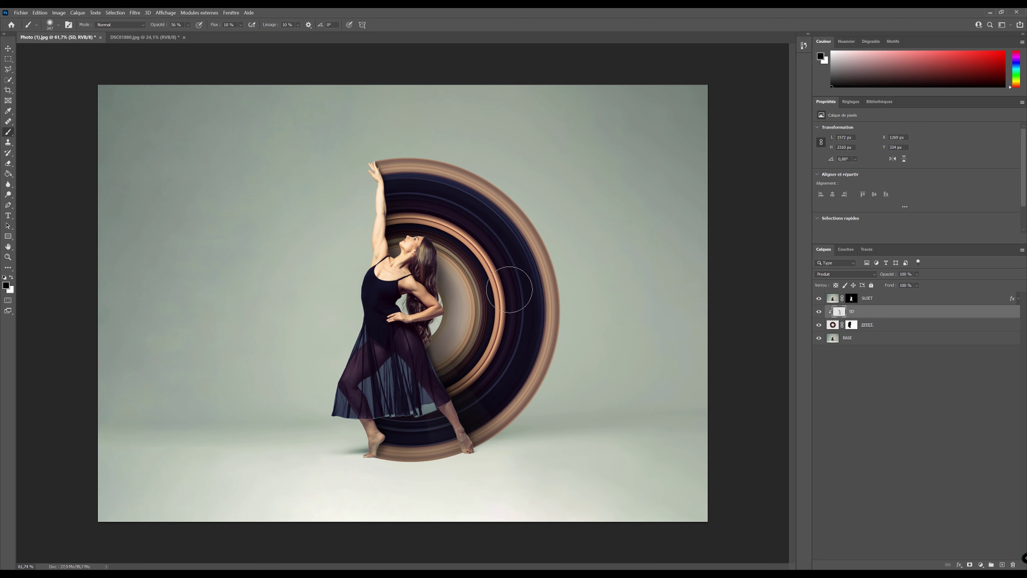
{"action": "scroll", "coordinate": [488, 420], "scroll_direction": "down", "scroll_amount": 1}
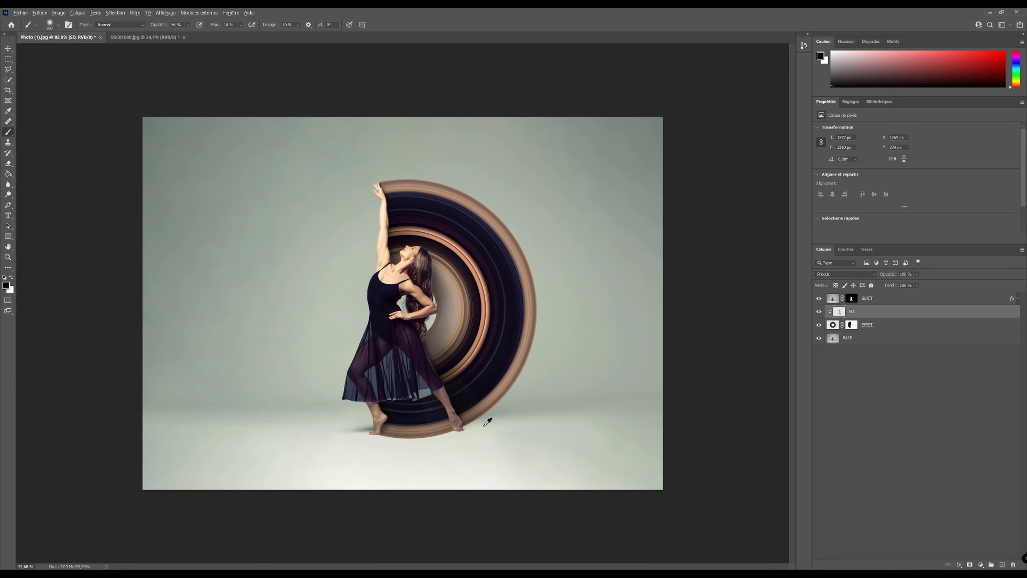
Step: Target the EFFET layer's mask and set up a hard 63 px round brush with 100% opacity and 100% flow
{"action": "scroll", "coordinate": [432, 487], "scroll_direction": "up", "scroll_amount": 2}
{"action": "scroll", "coordinate": [431, 487], "scroll_direction": "up", "scroll_amount": 3}
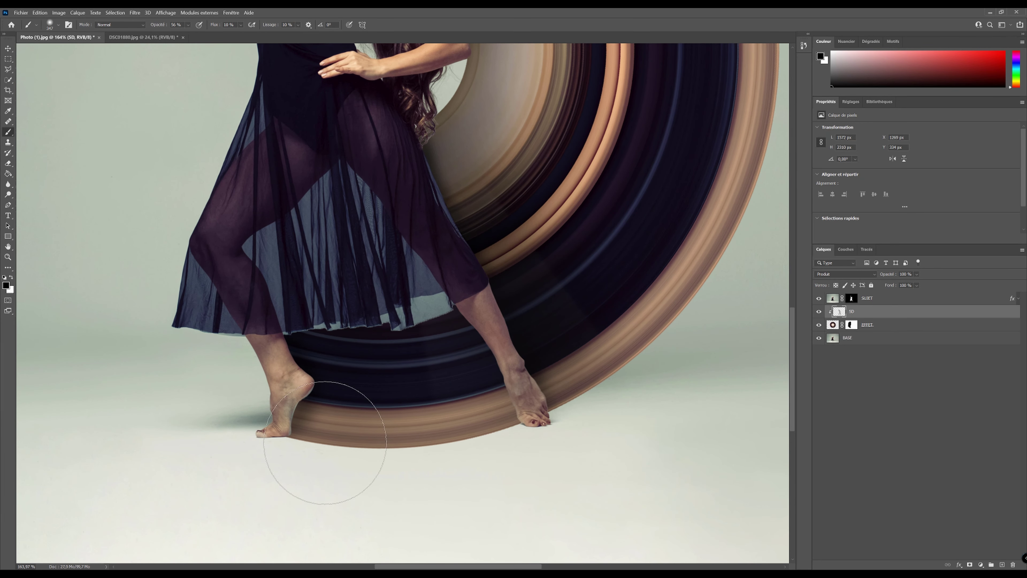
{"action": "scroll", "coordinate": [451, 442], "scroll_direction": "up", "scroll_amount": 5}
{"action": "left_click", "coordinate": [852, 326]}
{"action": "scroll", "coordinate": [522, 343], "scroll_direction": "down", "scroll_amount": 4}
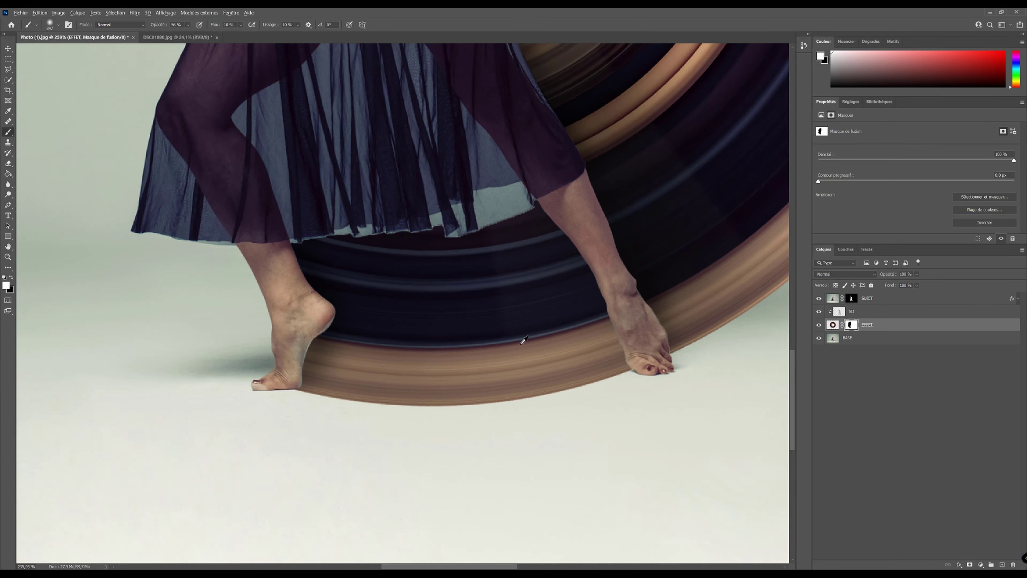
{"action": "right_click", "coordinate": [351, 316]}
{"action": "left_click", "coordinate": [195, 22]}
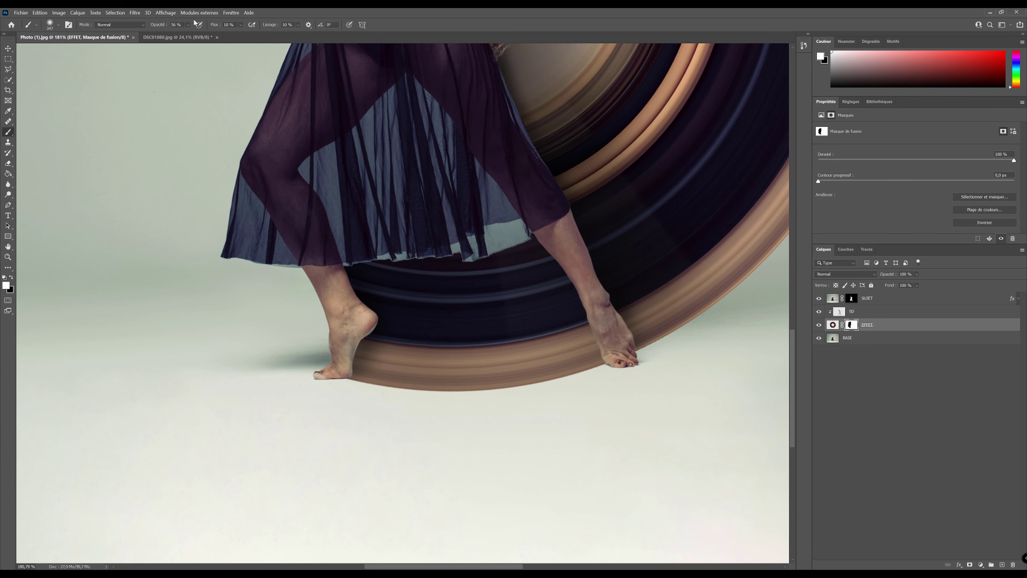
{"action": "left_click_drag", "start_coordinate": [218, 25], "coordinate": [254, 23]}
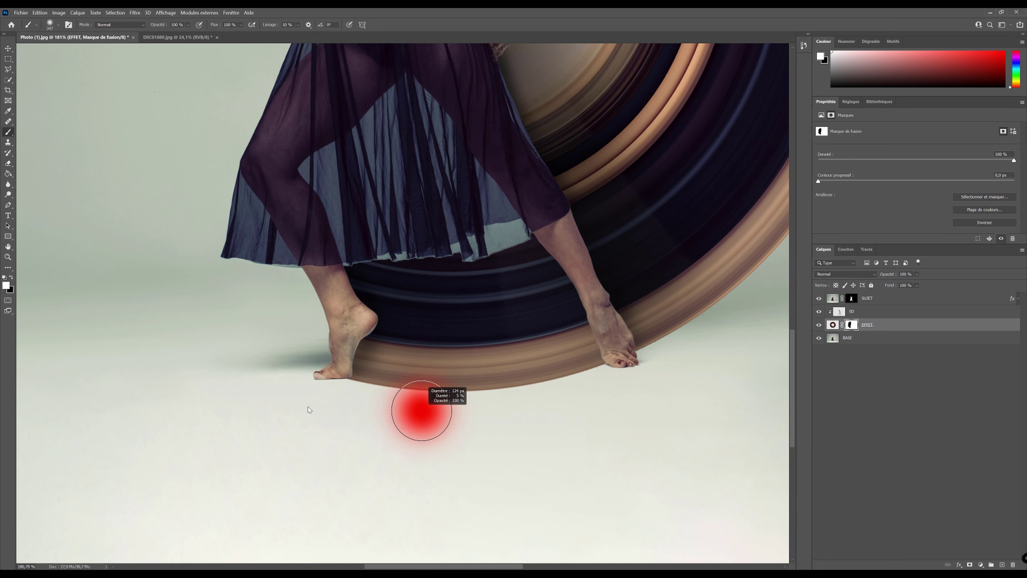
{"action": "right_click", "coordinate": [354, 403]}
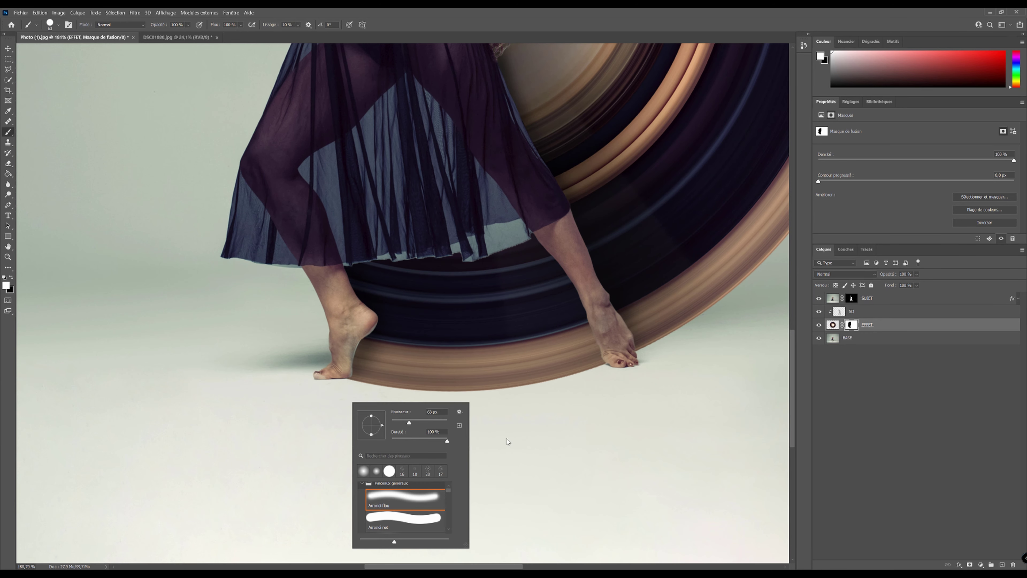
Step: Paint black in a straight line on the EFFET mask to trim the ring's lower edge to floor level between the feet
{"action": "left_click", "coordinate": [339, 395]}
{"action": "key", "text": "x"}
{"action": "left_click_drag", "start_coordinate": [339, 395], "coordinate": [557, 399]}
{"action": "scroll", "coordinate": [568, 393], "scroll_direction": "down", "scroll_amount": 6}
{"action": "scroll", "coordinate": [457, 368], "scroll_direction": "up", "scroll_amount": 1}
{"action": "left_click", "coordinate": [8, 49]}
{"action": "scroll", "coordinate": [458, 482], "scroll_direction": "up", "scroll_amount": 2}
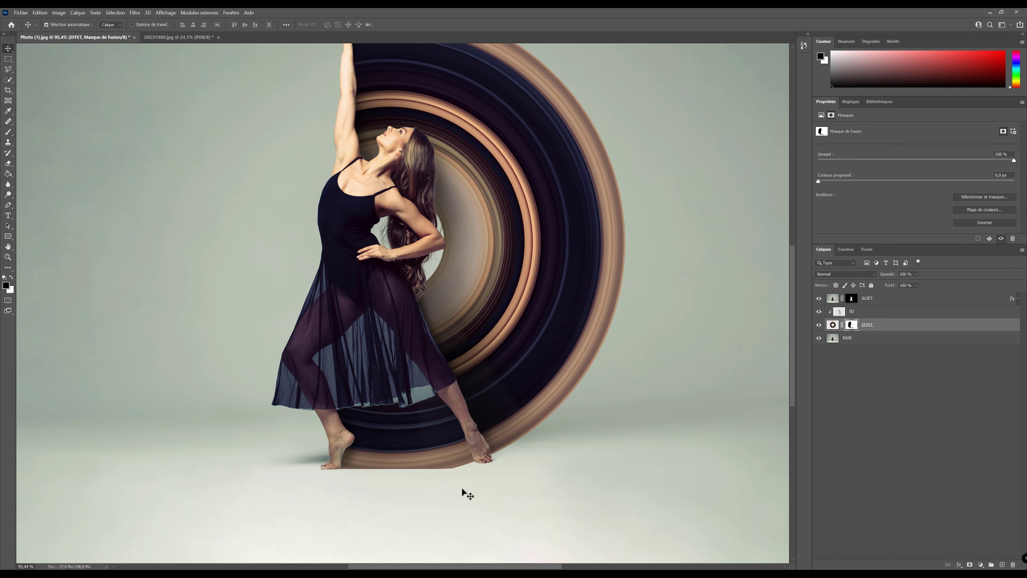
{"action": "scroll", "coordinate": [366, 557], "scroll_direction": "up", "scroll_amount": 1}
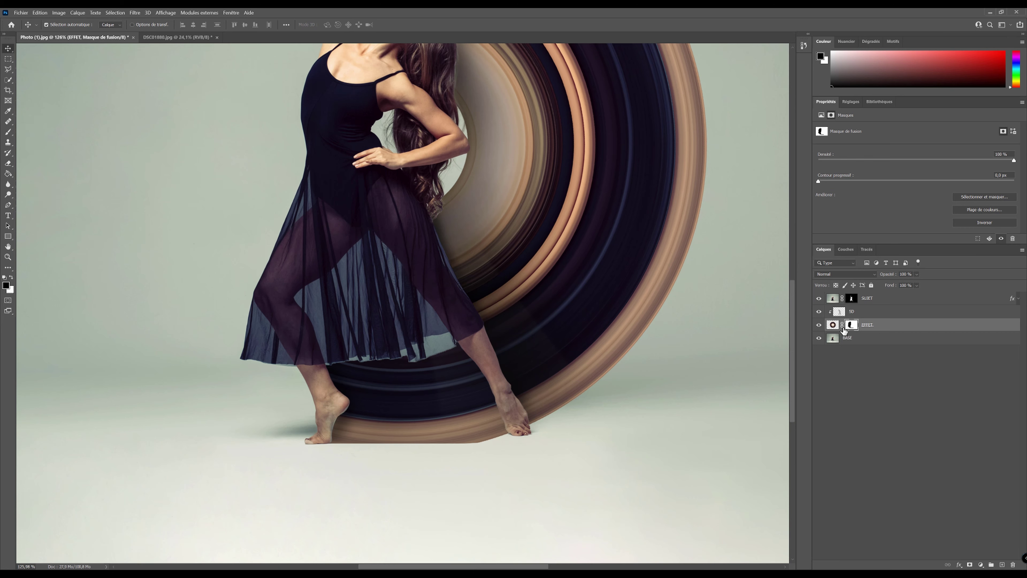
Step: Add a new layer above BASE, clip it to BASE and set its blend mode to Produit
{"action": "left_click", "coordinate": [881, 316]}
{"action": "left_click", "coordinate": [870, 342]}
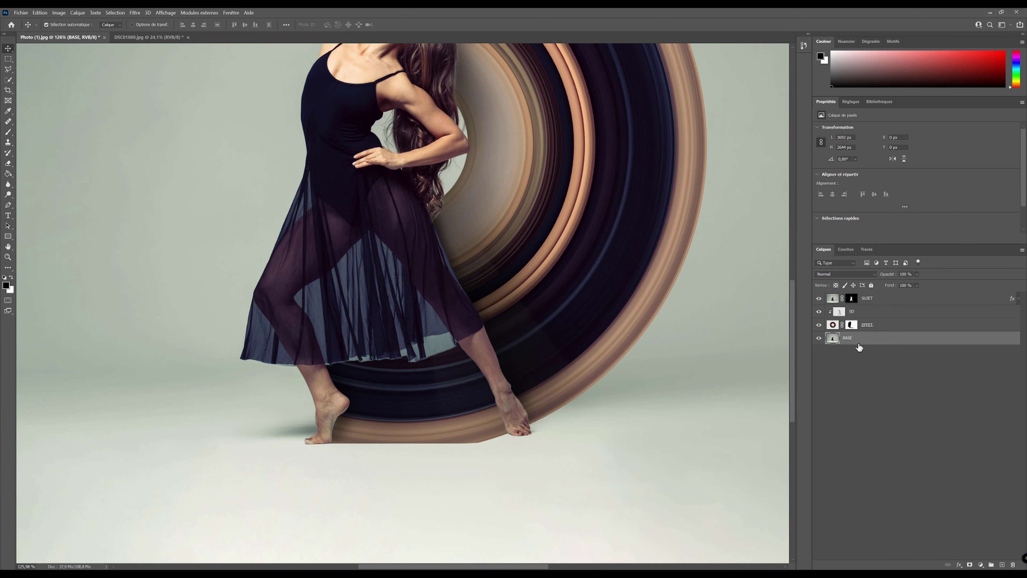
{"action": "left_click", "coordinate": [1002, 564]}
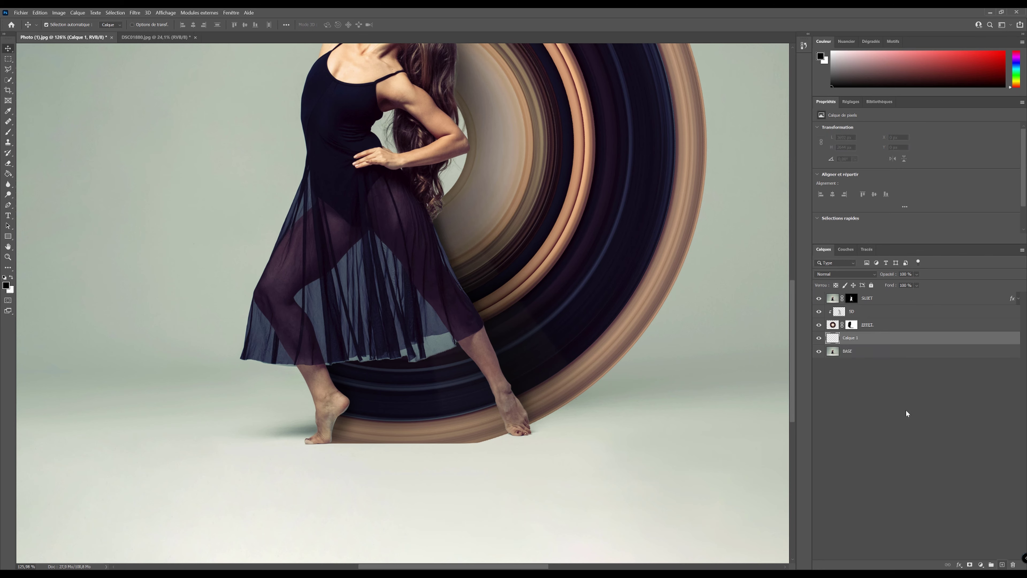
{"action": "right_click", "coordinate": [882, 342]}
{"action": "left_click", "coordinate": [926, 382]}
{"action": "right_click", "coordinate": [886, 340]}
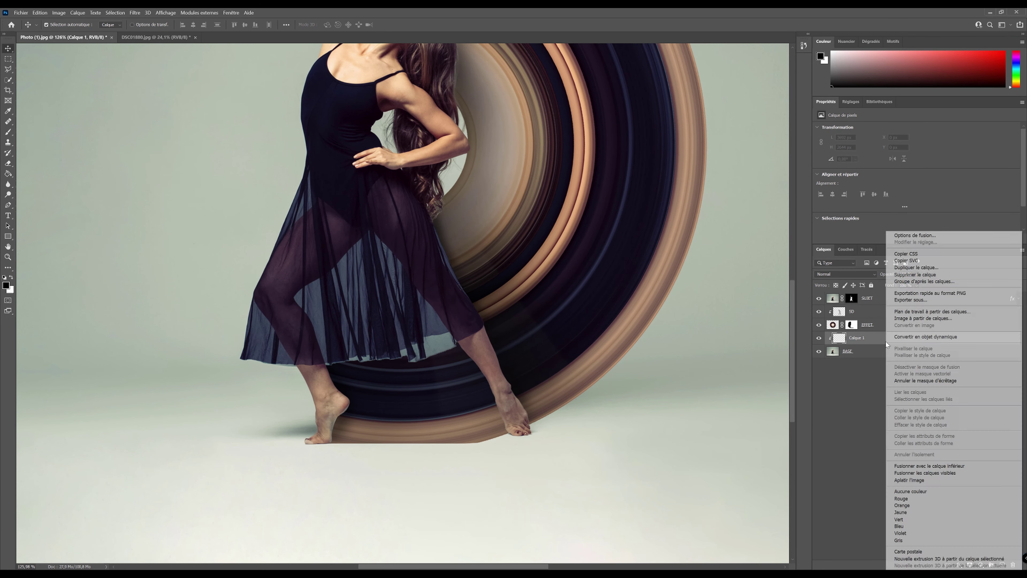
{"action": "left_click", "coordinate": [854, 278]}
{"action": "left_click", "coordinate": [845, 275]}
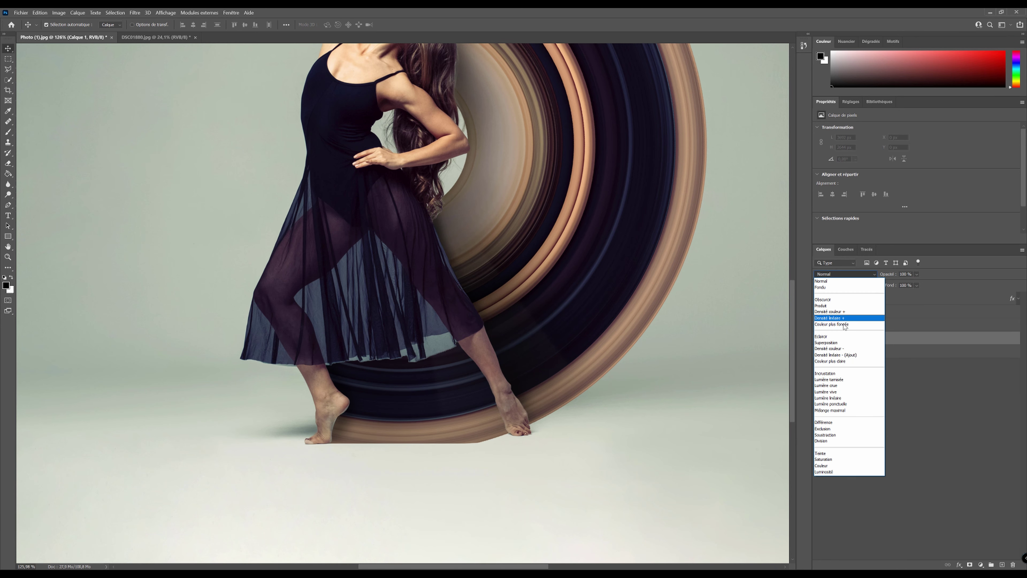
{"action": "left_click", "coordinate": [822, 305]}
Step: Set up a flattened black Arrondi flou brush with 50% opacity and 10% flow
{"action": "left_click", "coordinate": [8, 132]}
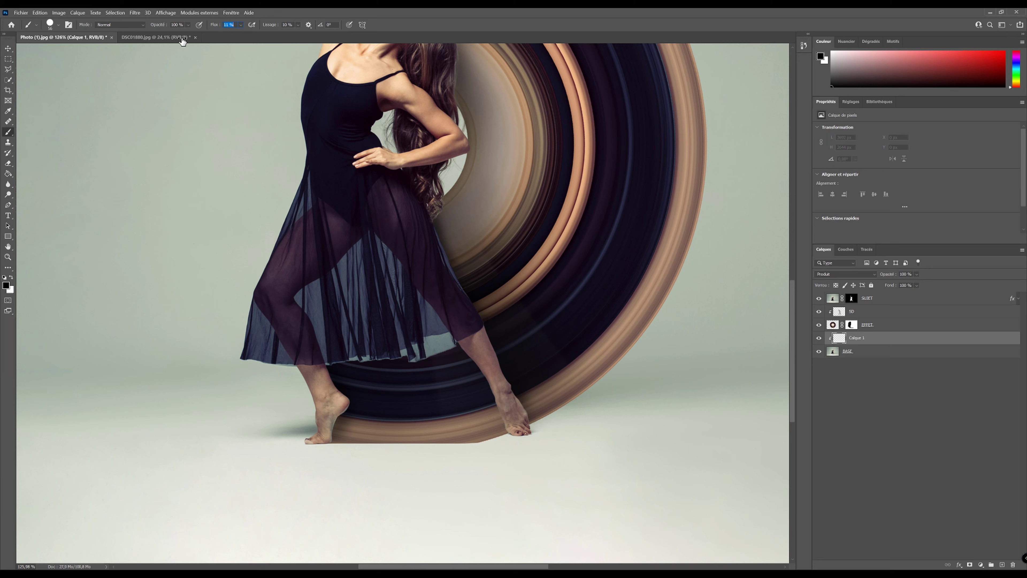
{"action": "left_click_drag", "start_coordinate": [182, 40], "coordinate": [181, 39]}
{"action": "scroll", "coordinate": [430, 490], "scroll_direction": "up", "scroll_amount": 3}
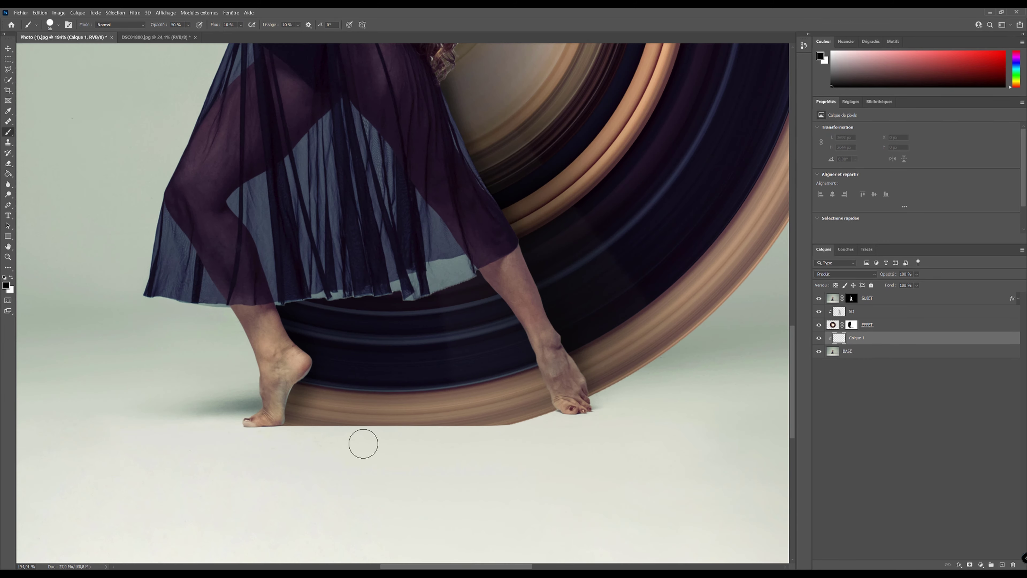
{"action": "right_click", "coordinate": [385, 432]}
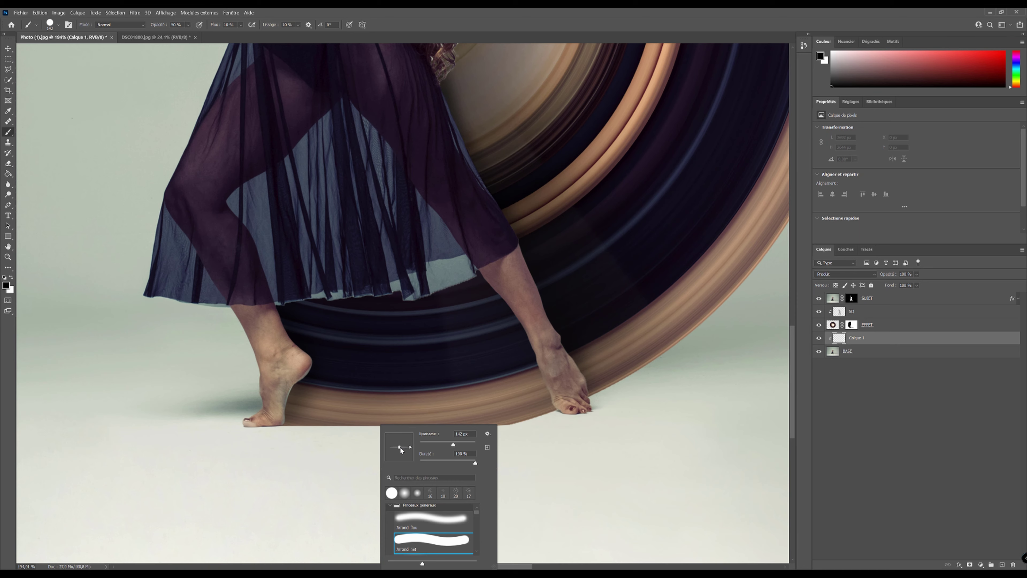
{"action": "left_click", "coordinate": [463, 523]}
{"action": "right_click", "coordinate": [366, 488]}
{"action": "double_click", "coordinate": [424, 524]}
Step: Paint a thin horizontal contact shadow on Calque 1 along the floor beneath the ring and the front foot
{"action": "mouse_move", "coordinate": [542, 432]}
{"action": "left_mouse_down"}
{"action": "mouse_move", "coordinate": [465, 434]}
{"action": "mouse_move", "coordinate": [554, 440]}
{"action": "left_mouse_up"}
{"action": "right_click", "coordinate": [467, 461]}
{"action": "left_click_drag", "start_coordinate": [681, 429], "coordinate": [598, 431]}
{"action": "left_click_drag", "start_coordinate": [498, 440], "coordinate": [586, 440]}
{"action": "right_click", "coordinate": [367, 404]}
{"action": "left_click_drag", "start_coordinate": [453, 423], "coordinate": [459, 423]}
{"action": "left_click_drag", "start_coordinate": [529, 465], "coordinate": [453, 465]}
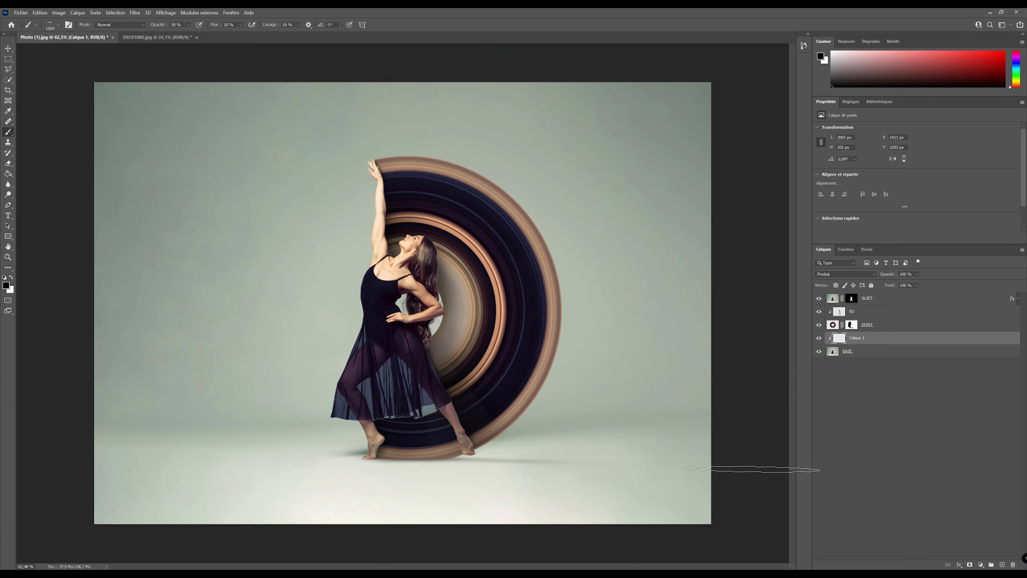
{"action": "left_click_drag", "start_coordinate": [377, 461], "coordinate": [477, 461]}
{"action": "mouse_move", "coordinate": [383, 425]}
{"action": "left_mouse_down"}
{"action": "mouse_move", "coordinate": [460, 432]}
{"action": "mouse_move", "coordinate": [436, 432]}
{"action": "left_mouse_up"}
{"action": "left_click", "coordinate": [8, 163]}
{"action": "left_click", "coordinate": [7, 132]}
{"action": "left_click_drag", "start_coordinate": [317, 500], "coordinate": [384, 500]}
Step: Refine the ring's trimmed lower edge on the EFFET mask with a hard 126 px Arrondi net brush
{"action": "left_click", "coordinate": [8, 49]}
{"action": "left_click", "coordinate": [851, 325]}
{"action": "left_click", "coordinate": [8, 132]}
{"action": "right_click", "coordinate": [202, 422]}
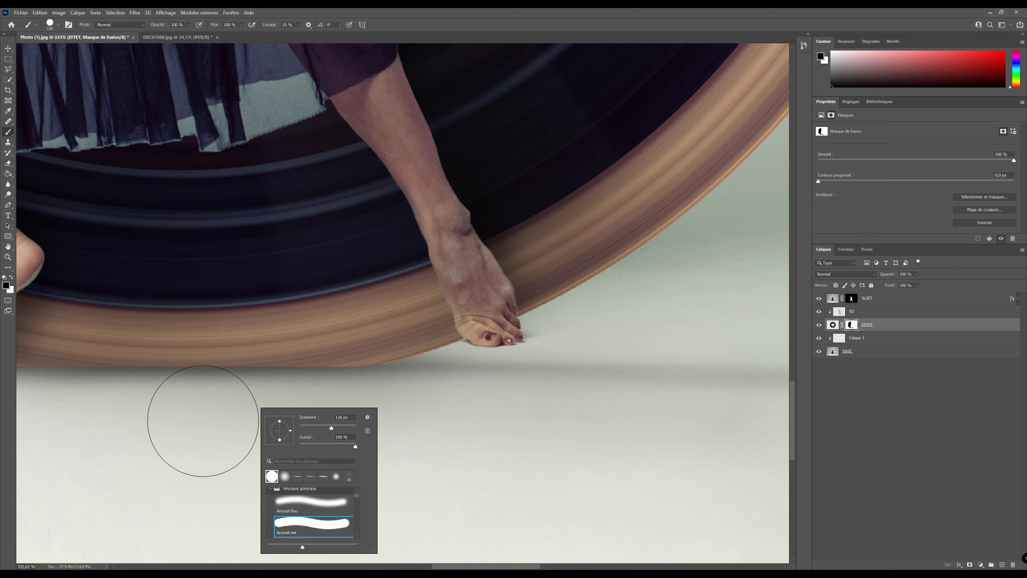
{"action": "scroll", "coordinate": [355, 381], "scroll_direction": "down", "scroll_amount": 3}
Step: Extend the floor shadow on Calque 1 past the front foot and erase its excess beneath the ring
{"action": "left_click", "coordinate": [839, 338]}
{"action": "scroll", "coordinate": [473, 431], "scroll_direction": "down", "scroll_amount": 4}
{"action": "scroll", "coordinate": [474, 431], "scroll_direction": "up", "scroll_amount": 4}
{"action": "right_click", "coordinate": [284, 397]}
{"action": "left_click_drag", "start_coordinate": [618, 381], "coordinate": [768, 390]}
{"action": "scroll", "coordinate": [567, 389], "scroll_direction": "down", "scroll_amount": 4}
{"action": "key", "text": "e"}
{"action": "left_click_drag", "start_coordinate": [413, 393], "coordinate": [356, 399]}
Step: Paint a broader soft shadow on Calque 1 across the floor beneath the ring at 42% opacity
{"action": "key", "text": "b"}
{"action": "left_click_drag", "start_coordinate": [364, 512], "coordinate": [558, 512]}
{"action": "scroll", "coordinate": [678, 497], "scroll_direction": "down", "scroll_amount": 2}
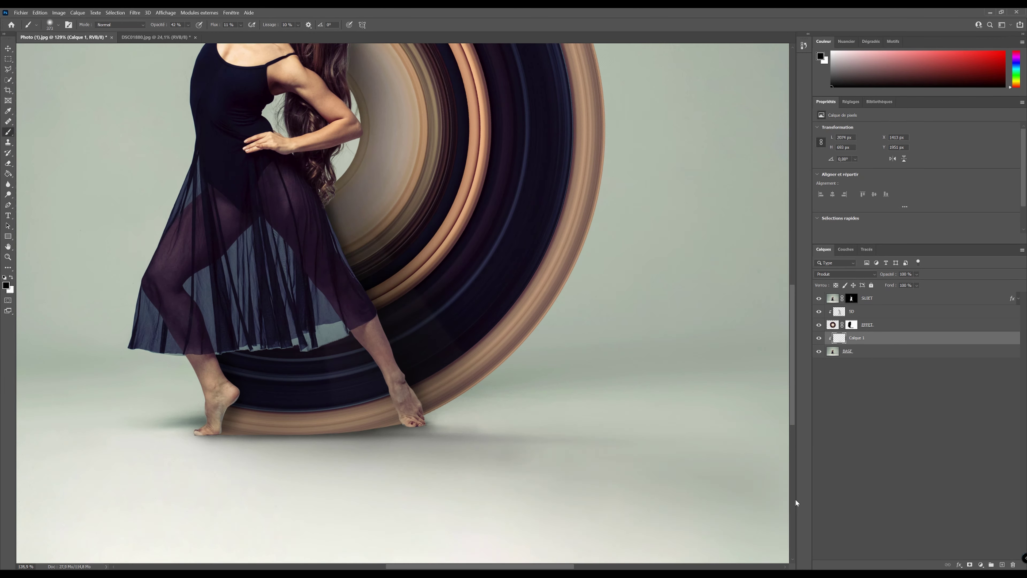
{"action": "scroll", "coordinate": [478, 463], "scroll_direction": "up", "scroll_amount": 3}
{"action": "scroll", "coordinate": [539, 438], "scroll_direction": "down", "scroll_amount": 5}
{"action": "key", "text": "e"}
{"action": "scroll", "coordinate": [418, 427], "scroll_direction": "up", "scroll_amount": 6}
Step: Add a new layer above SUJET, clip it to SUJET and set its blend mode to Produit
{"action": "left_click", "coordinate": [867, 299]}
{"action": "left_click", "coordinate": [1002, 565]}
{"action": "left_click", "coordinate": [845, 274]}
{"action": "left_click", "coordinate": [833, 300]}
{"action": "key", "text": "b"}
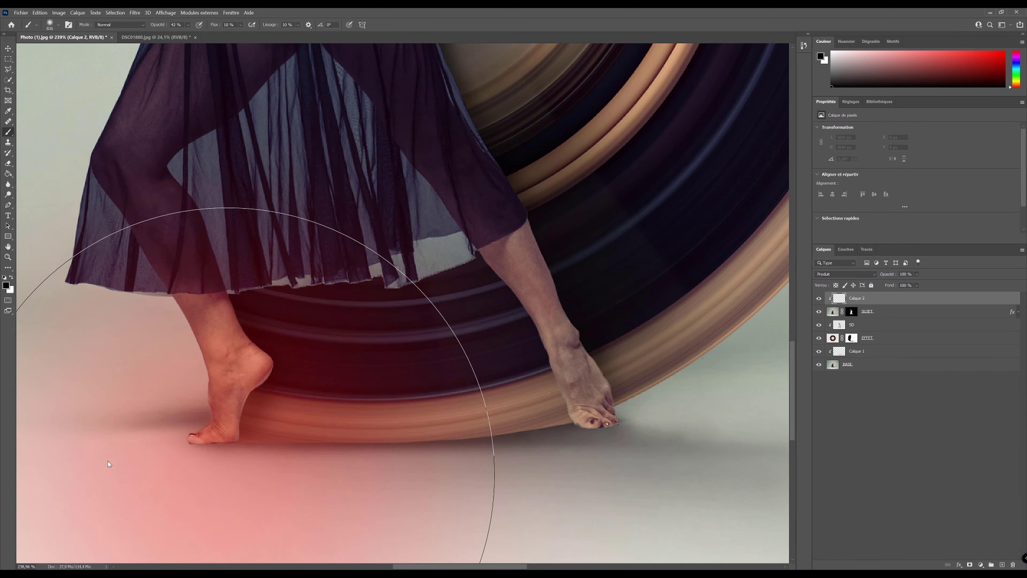
Step: Shade the dancer's legs and body on Calque 2 with a soft black brush at 42% opacity
{"action": "scroll", "coordinate": [141, 478], "scroll_direction": "up", "scroll_amount": 5}
{"action": "left_click_drag", "start_coordinate": [362, 276], "coordinate": [340, 330]}
{"action": "left_click", "coordinate": [852, 325]}
{"action": "scroll", "coordinate": [687, 287], "scroll_direction": "down", "scroll_amount": 4}
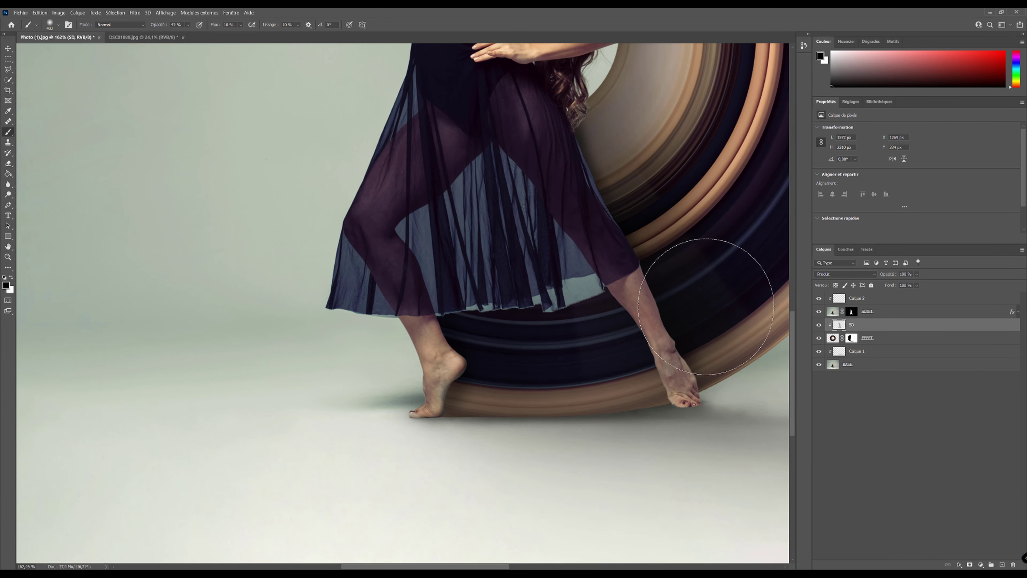
{"action": "left_click", "coordinate": [856, 298]}
{"action": "scroll", "coordinate": [447, 321], "scroll_direction": "up", "scroll_amount": 4}
{"action": "key", "text": "bracketright"}
{"action": "scroll", "coordinate": [368, 254], "scroll_direction": "down", "scroll_amount": 3}
{"action": "scroll", "coordinate": [368, 254], "scroll_direction": "down", "scroll_amount": 3}
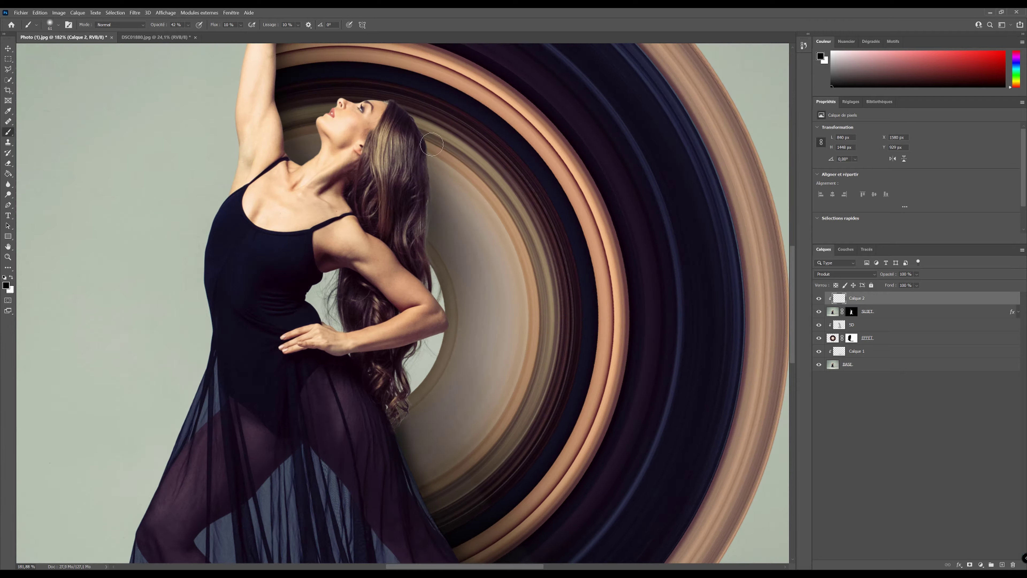
{"action": "scroll", "coordinate": [423, 226], "scroll_direction": "down", "scroll_amount": 5}
Step: Deepen the floor shadow beside the front foot's toes on Calque 1 with a soft brush at 20% opacity
{"action": "scroll", "coordinate": [417, 526], "scroll_direction": "up", "scroll_amount": 8}
{"action": "left_click", "coordinate": [857, 351]}
{"action": "right_click", "coordinate": [481, 376]}
{"action": "key", "text": "2"}
{"action": "left_click_drag", "start_coordinate": [475, 387], "coordinate": [425, 381]}
{"action": "key", "text": "bracketright"}
{"action": "key", "text": "bracketright"}
{"action": "key", "text": "bracketright"}
{"action": "key", "text": "bracketright"}
{"action": "key", "text": "bracketright"}
{"action": "key", "text": "bracketright"}
{"action": "key", "text": "bracketright"}
{"action": "key", "text": "bracketright"}
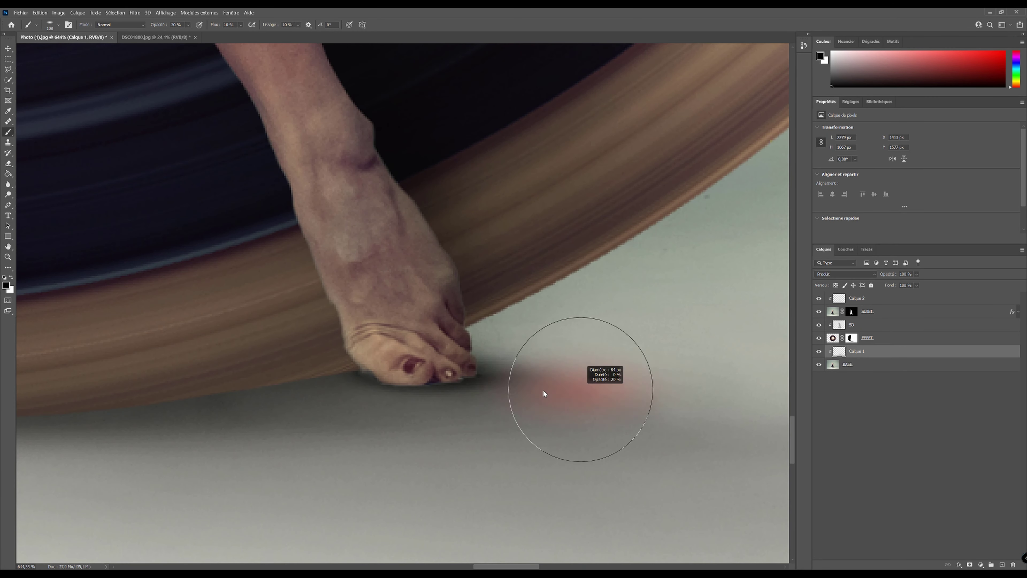
{"action": "scroll", "coordinate": [566, 394], "scroll_direction": "down", "scroll_amount": 10}
{"action": "scroll", "coordinate": [457, 429], "scroll_direction": "up", "scroll_amount": 8}
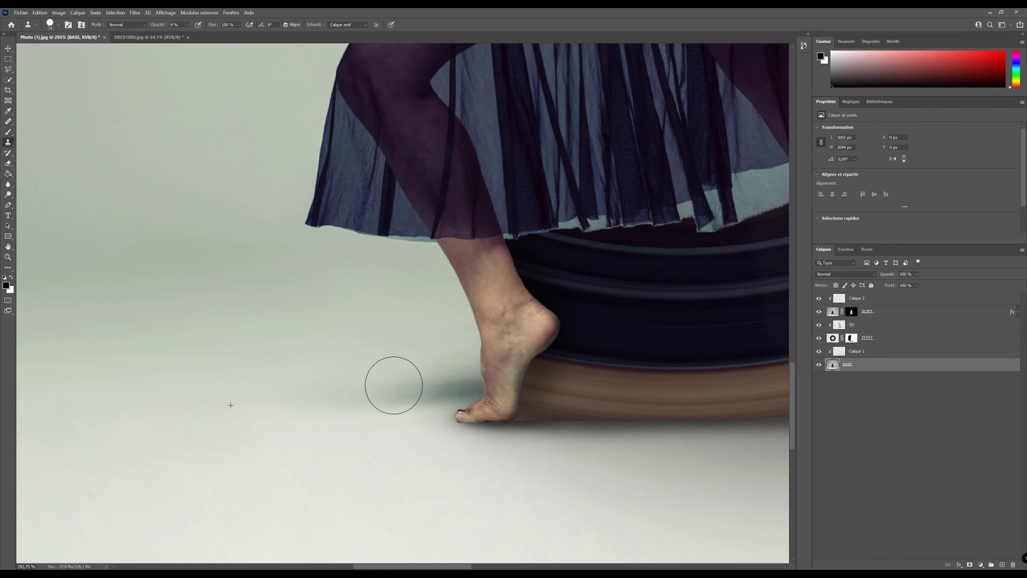
Step: Clean SUJET's layer mask along the dancer's elbow with a hard round black brush at 100% opacity and 100% flow
{"action": "scroll", "coordinate": [442, 390], "scroll_direction": "down", "scroll_amount": 8}
{"action": "left_click", "coordinate": [851, 311]}
{"action": "scroll", "coordinate": [479, 323], "scroll_direction": "up", "scroll_amount": 3}
{"action": "scroll", "coordinate": [479, 324], "scroll_direction": "up", "scroll_amount": 7}
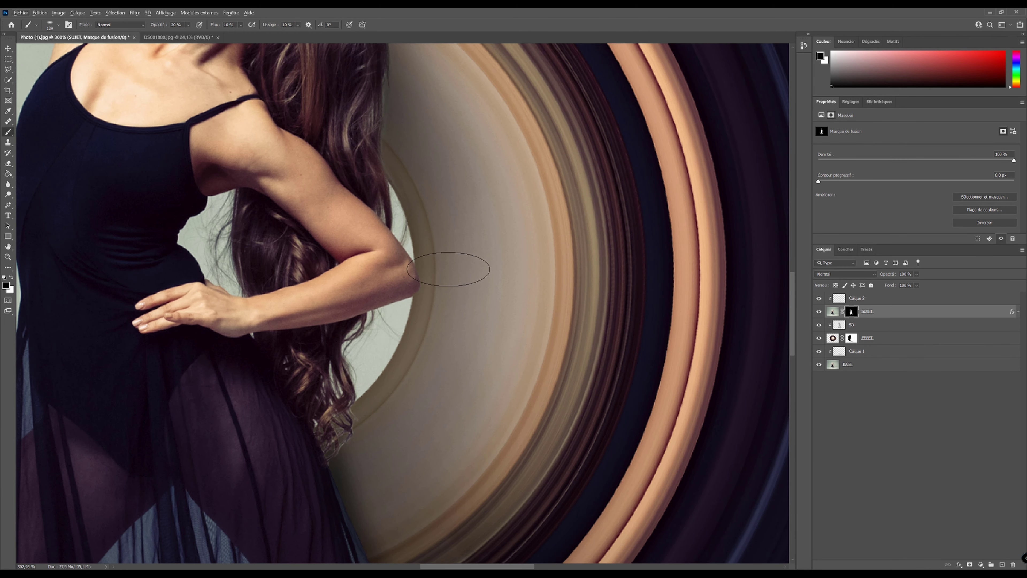
{"action": "right_click", "coordinate": [449, 269]}
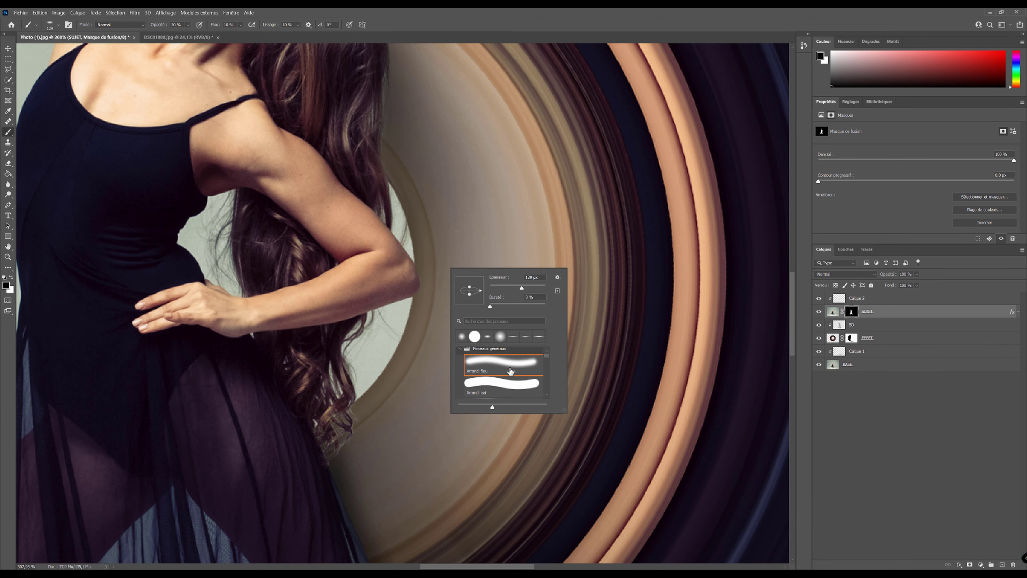
{"action": "left_click", "coordinate": [474, 337]}
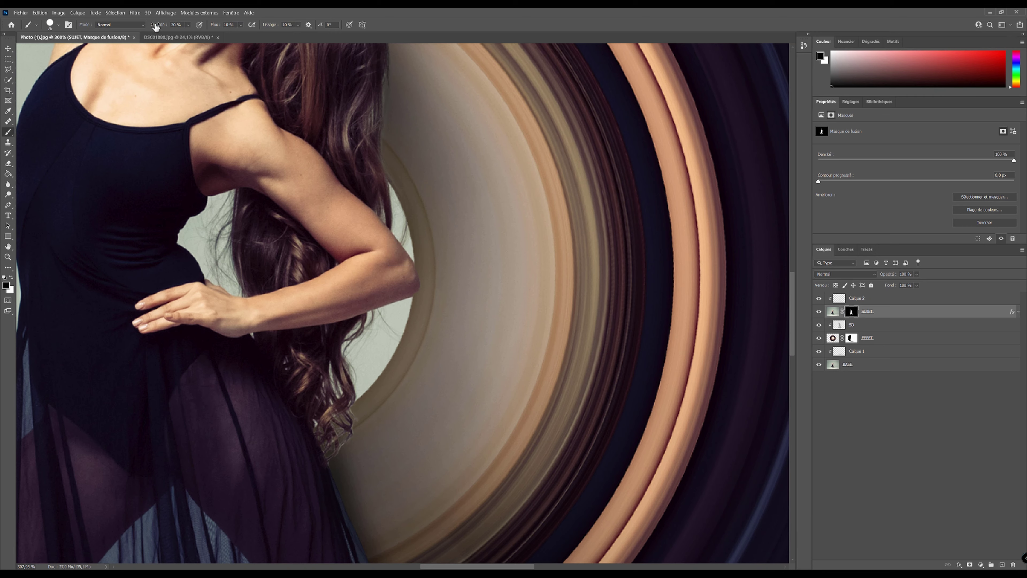
{"action": "left_click_drag", "start_coordinate": [215, 27], "coordinate": [250, 26]}
{"action": "scroll", "coordinate": [435, 343], "scroll_direction": "up", "scroll_amount": 2}
{"action": "mouse_move", "coordinate": [435, 251]}
{"action": "left_mouse_down"}
{"action": "mouse_move", "coordinate": [374, 250]}
{"action": "mouse_move", "coordinate": [389, 257]}
{"action": "mouse_move", "coordinate": [425, 244]}
{"action": "mouse_move", "coordinate": [424, 233]}
{"action": "mouse_move", "coordinate": [419, 269]}
{"action": "left_mouse_up"}
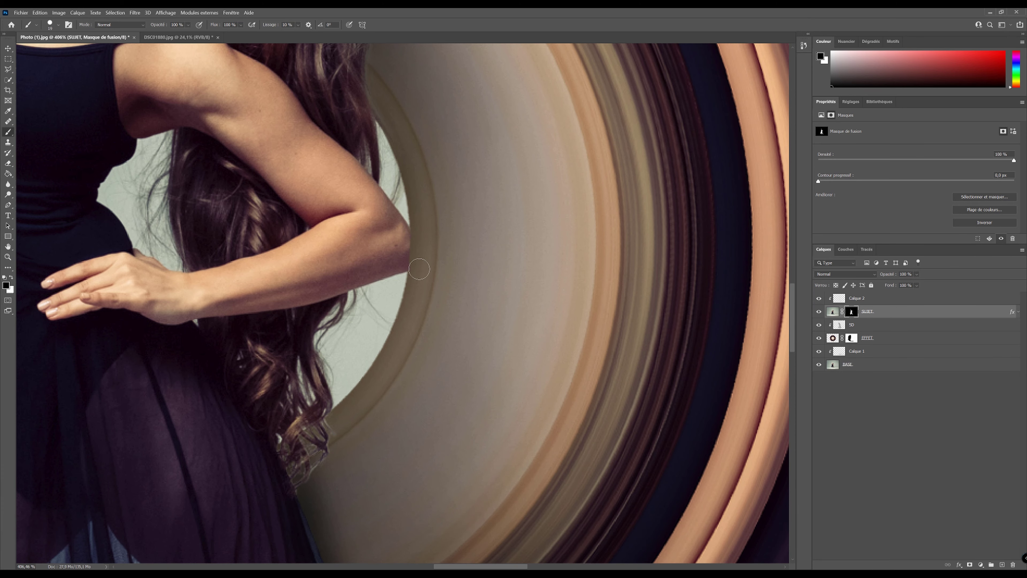
{"action": "scroll", "coordinate": [419, 280], "scroll_direction": "up", "scroll_amount": 2}
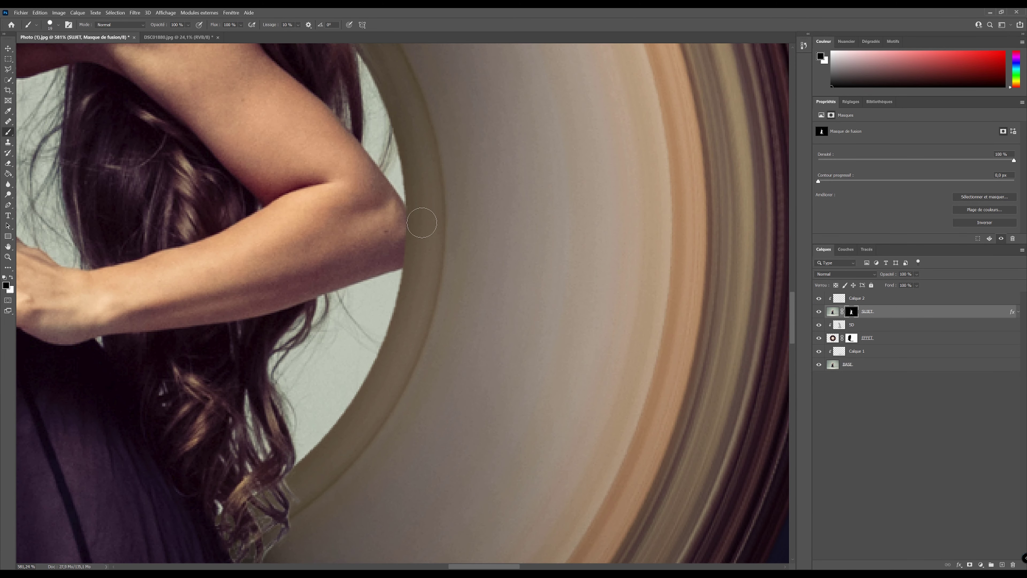
Step: Paint out the background remnants around the dancer's lower hair tips on SUJET's mask
{"action": "scroll", "coordinate": [283, 526], "scroll_direction": "down", "scroll_amount": 3}
{"action": "left_click_drag", "start_coordinate": [290, 389], "coordinate": [325, 362]}
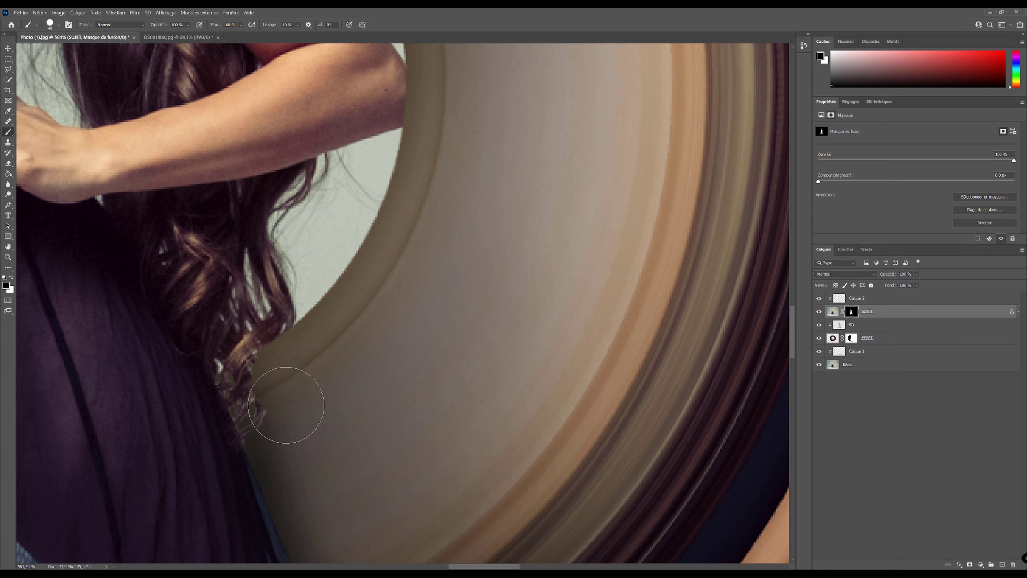
{"action": "scroll", "coordinate": [281, 333], "scroll_direction": "up", "scroll_amount": 3}
{"action": "left_click_drag", "start_coordinate": [281, 333], "coordinate": [245, 379]}
{"action": "left_click_drag", "start_coordinate": [213, 305], "coordinate": [202, 305]}
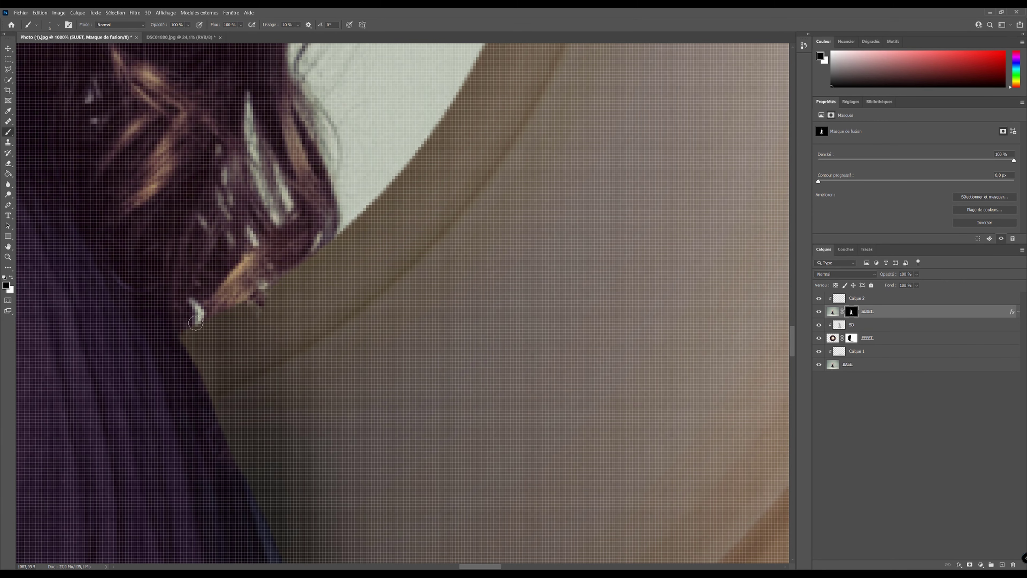
{"action": "key", "text": "ctrl+0"}
{"action": "scroll", "coordinate": [601, 305], "scroll_direction": "down", "scroll_amount": 2}
{"action": "key", "text": "v"}
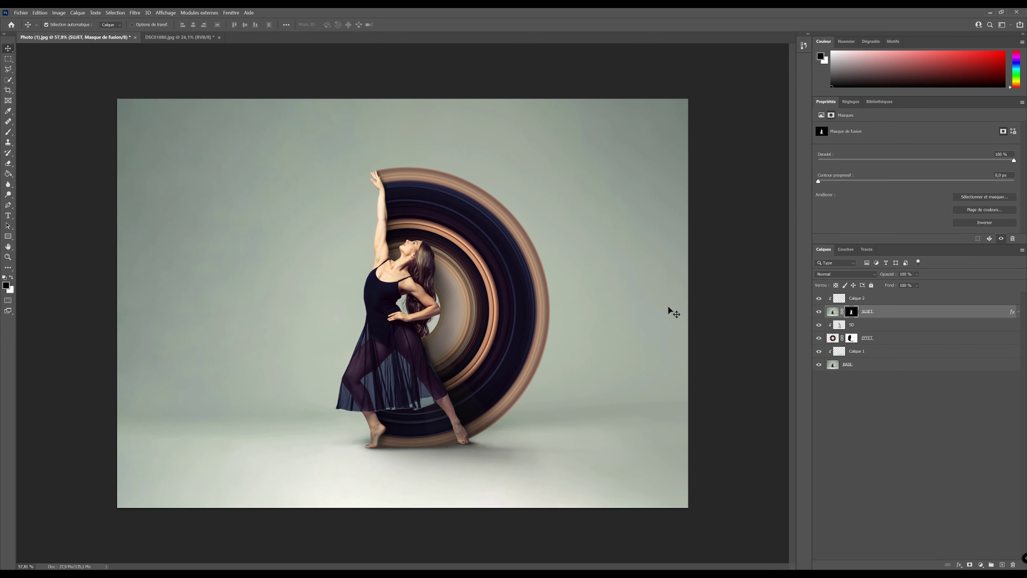
Step: Isolate the BASE layer and toggle SUJET's visibility to review the original photo and the cutout
{"action": "scroll", "coordinate": [763, 323], "scroll_direction": "up", "scroll_amount": 1}
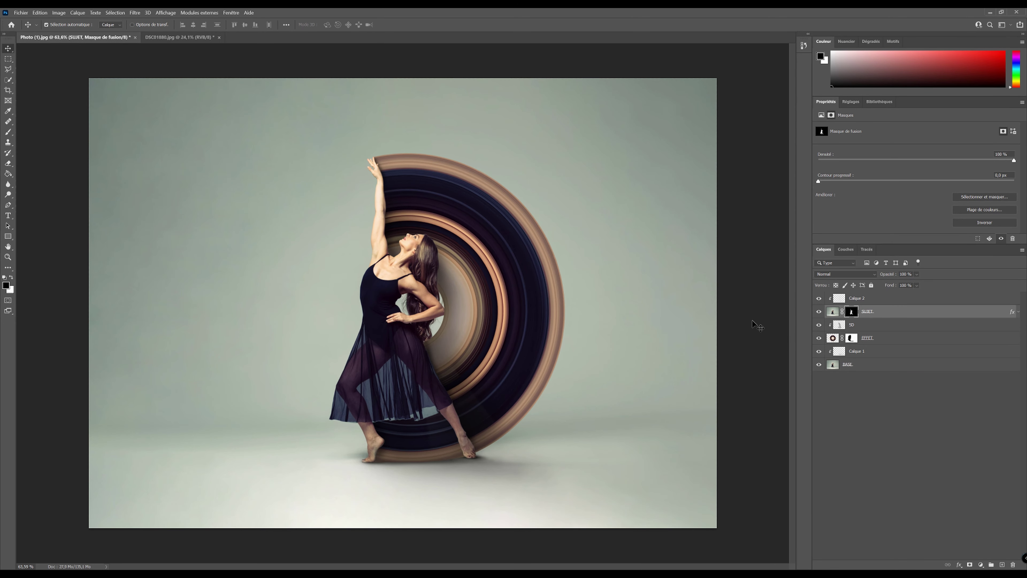
{"action": "left_click", "coordinate": [819, 364], "text": "alt"}
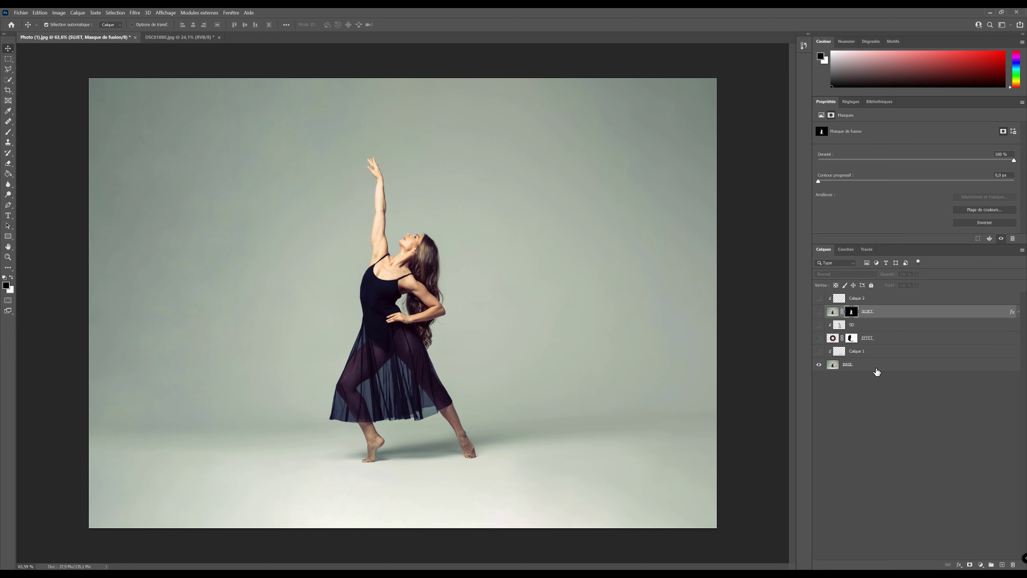
{"action": "left_click", "coordinate": [818, 312]}
{"action": "left_click", "coordinate": [819, 312], "text": "alt"}
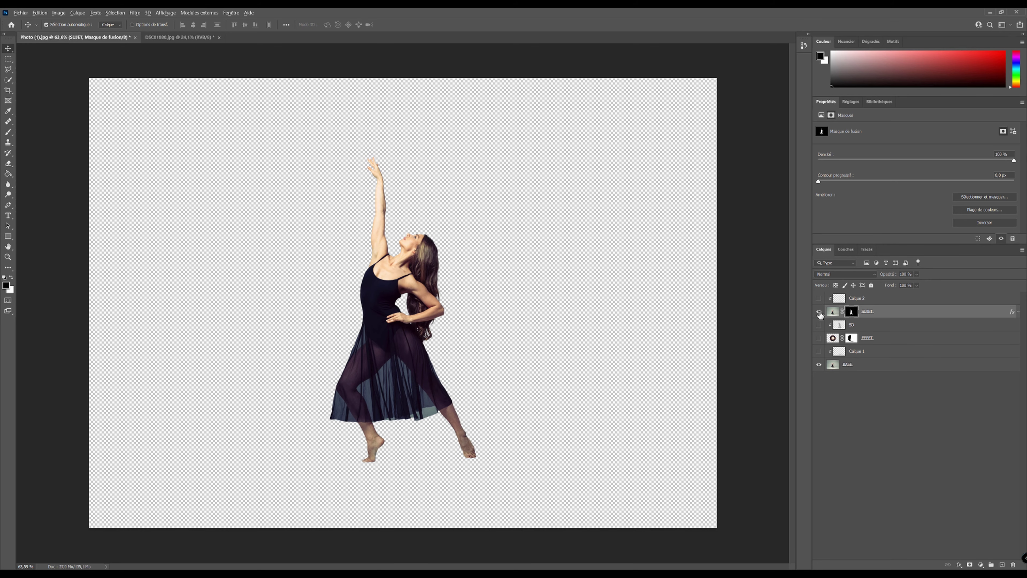
{"action": "left_click", "coordinate": [819, 313], "text": "alt"}
Step: Disable EFFET's layer mask to review the whole ring, and undo to restore the mask
{"action": "left_click", "coordinate": [867, 338]}
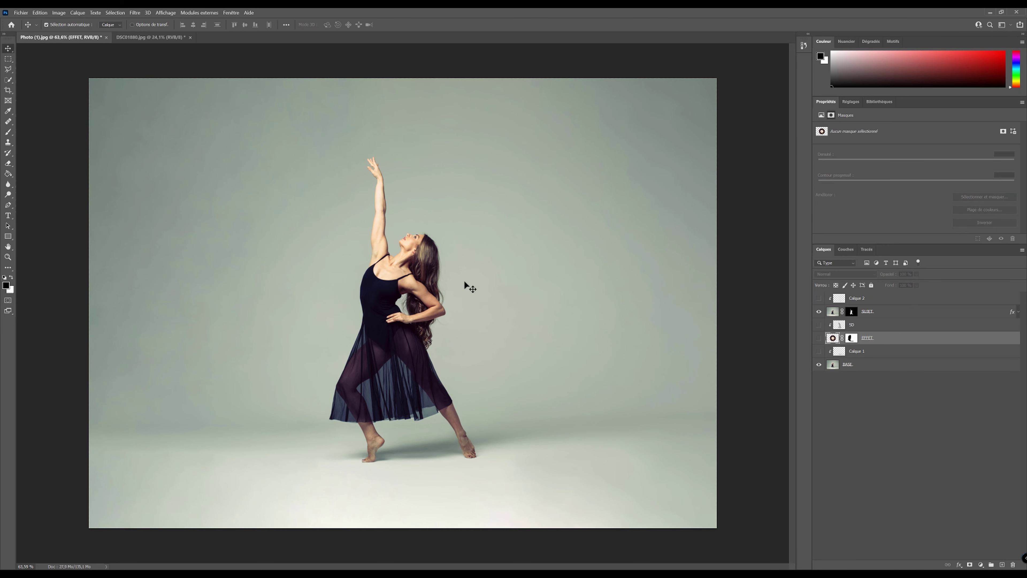
{"action": "right_click", "coordinate": [841, 334]}
{"action": "left_click", "coordinate": [869, 345]}
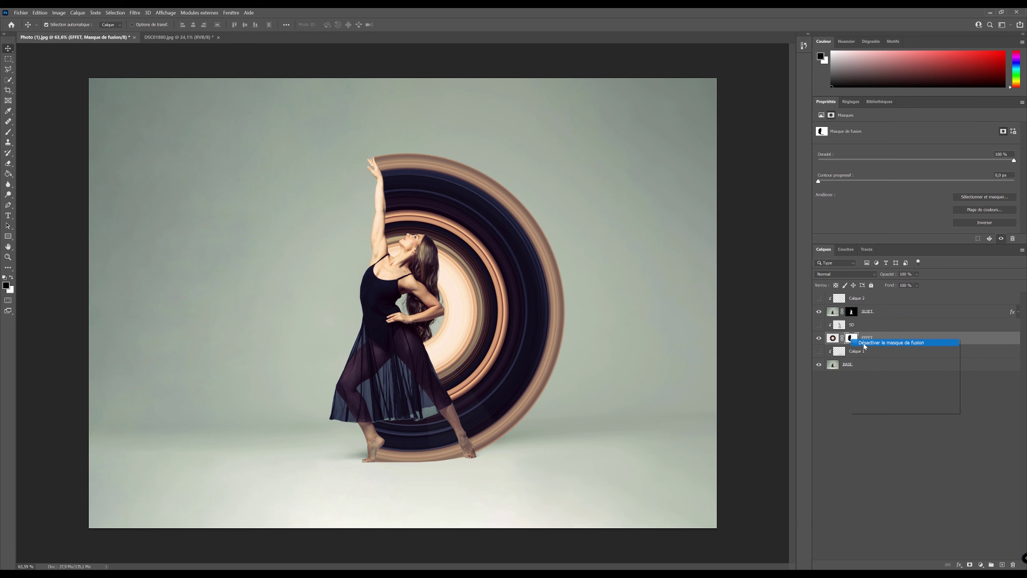
{"action": "key", "text": "ctrl+z"}
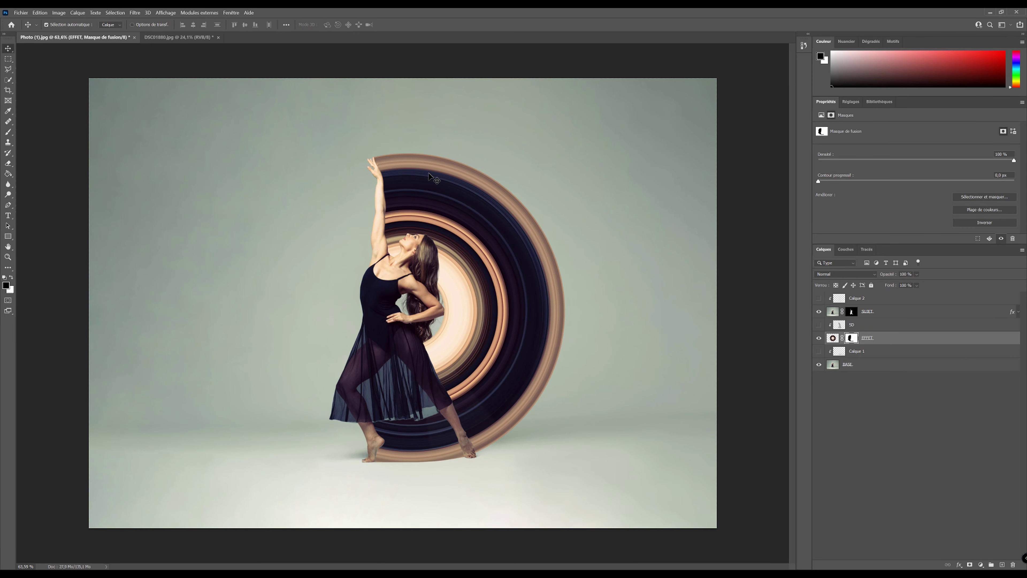
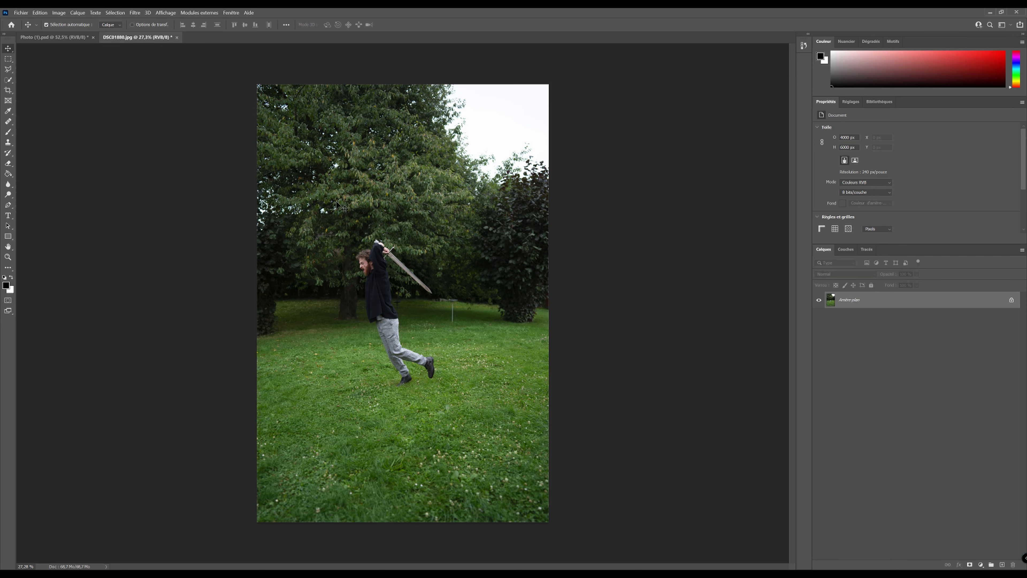
{"action": "scroll", "coordinate": [270, 153], "scroll_direction": "up", "scroll_amount": 3}
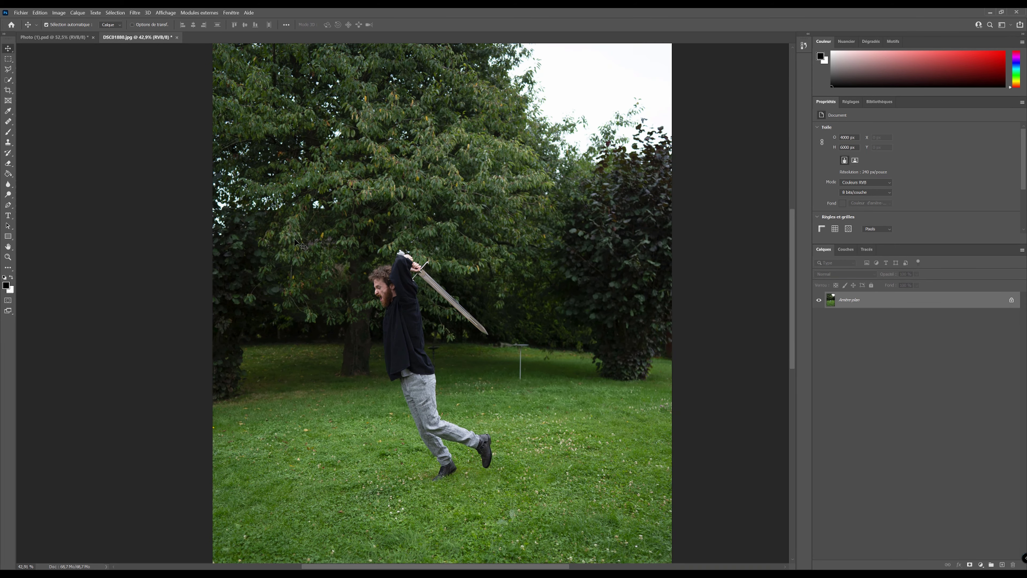
{"action": "scroll", "coordinate": [496, 370], "scroll_direction": "down", "scroll_amount": 3}
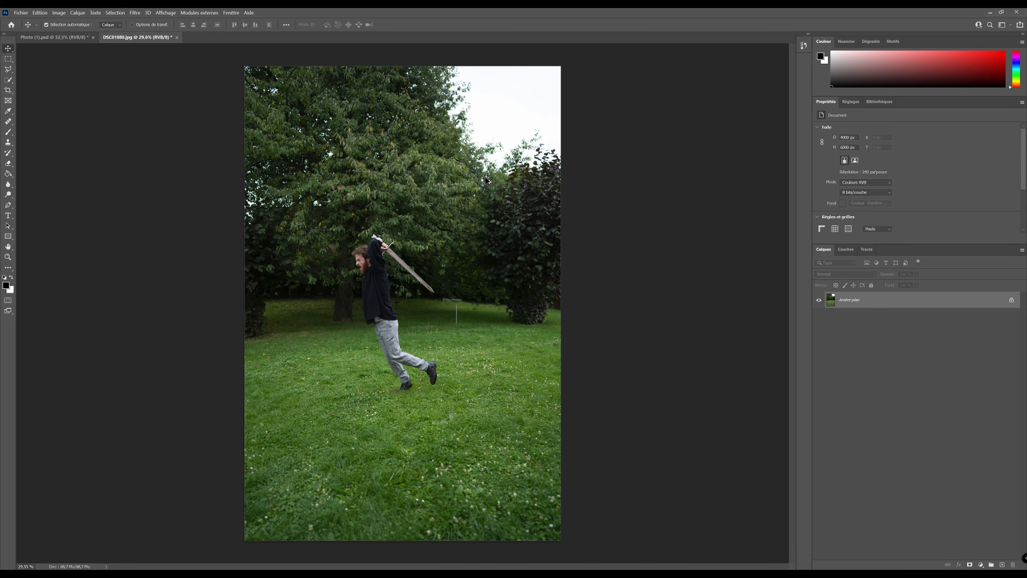
{"action": "scroll", "coordinate": [595, 330], "scroll_direction": "down", "scroll_amount": 1}
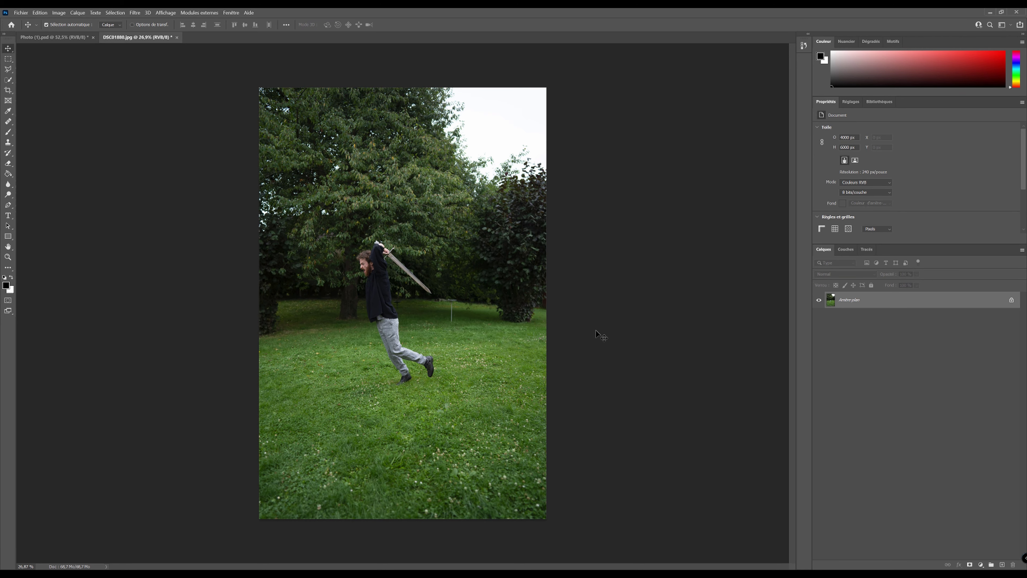
{"action": "scroll", "coordinate": [595, 330], "scroll_direction": "up", "scroll_amount": 1}
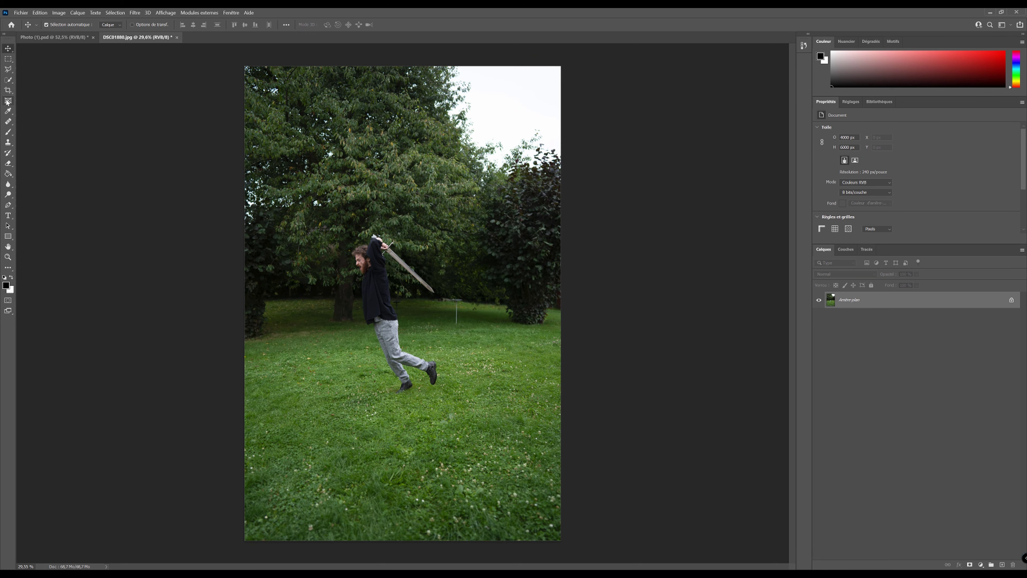
Step: Crop the sword photo to the 4 : 5 (8 : 10) ratio, extending the frame slightly beyond both sides of the image
{"action": "left_click", "coordinate": [9, 93]}
{"action": "left_click", "coordinate": [74, 26]}
{"action": "left_click", "coordinate": [62, 64]}
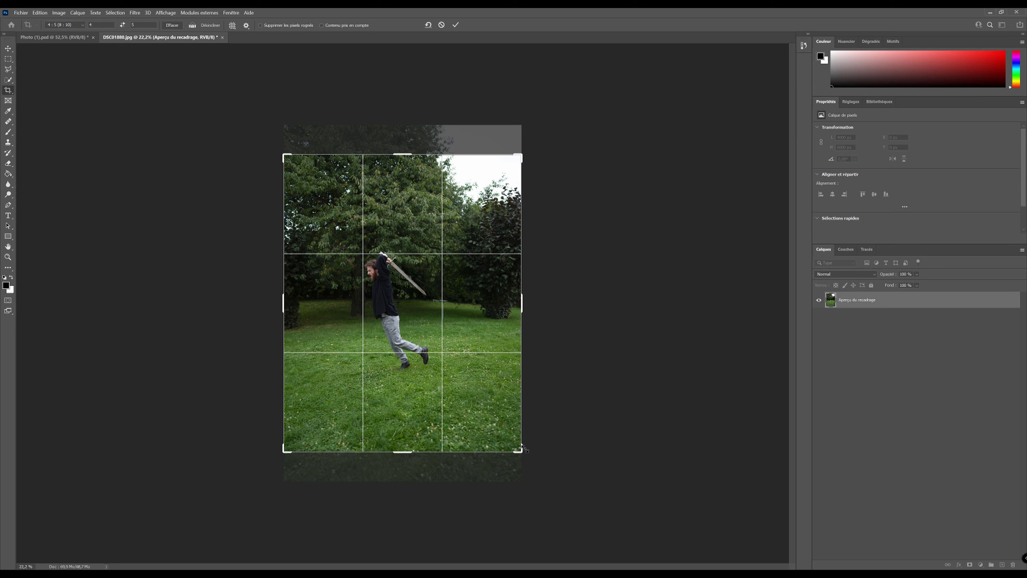
{"action": "left_click_drag", "start_coordinate": [521, 155], "coordinate": [534, 148]}
{"action": "left_click_drag", "start_coordinate": [500, 180], "coordinate": [499, 181]}
{"action": "left_click", "coordinate": [456, 24]}
{"action": "key", "text": "v"}
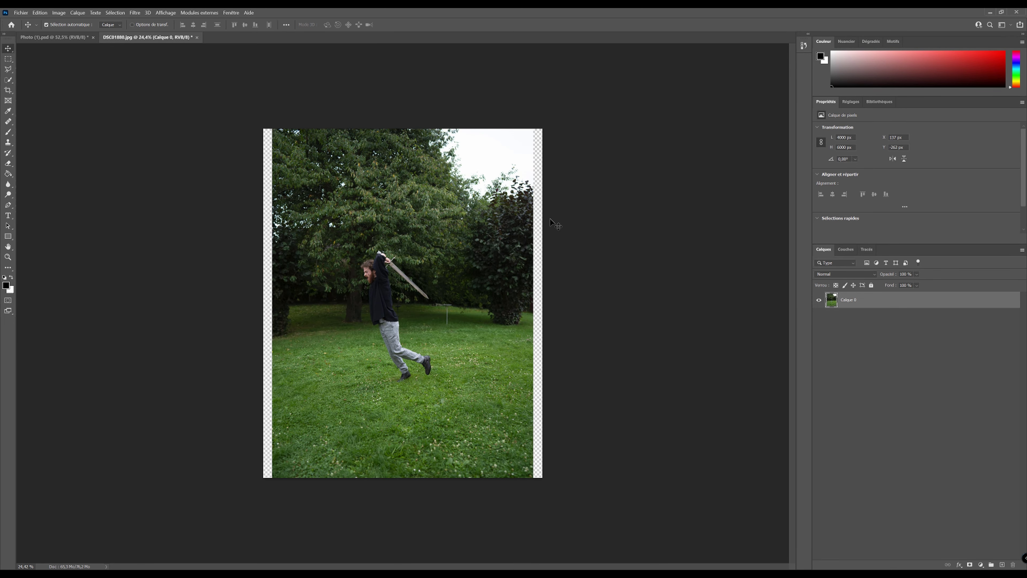
Step: Duplicate Calque 0 and stretch the copy's strip right of the man to fill the transparent margin on that side
{"action": "key", "text": "ctrl+j"}
{"action": "left_click", "coordinate": [8, 59]}
{"action": "left_click_drag", "start_coordinate": [603, 101], "coordinate": [436, 554]}
{"action": "key", "text": "ctrl+t"}
{"action": "left_click_drag", "start_coordinate": [544, 304], "coordinate": [557, 306]}
{"action": "left_click", "coordinate": [460, 25]}
Step: Stretch the strip left of the man on the copied layer to cover the remaining transparent margin, and deselect
{"action": "left_click_drag", "start_coordinate": [136, 111], "coordinate": [357, 542]}
{"action": "key", "text": "ctrl+t"}
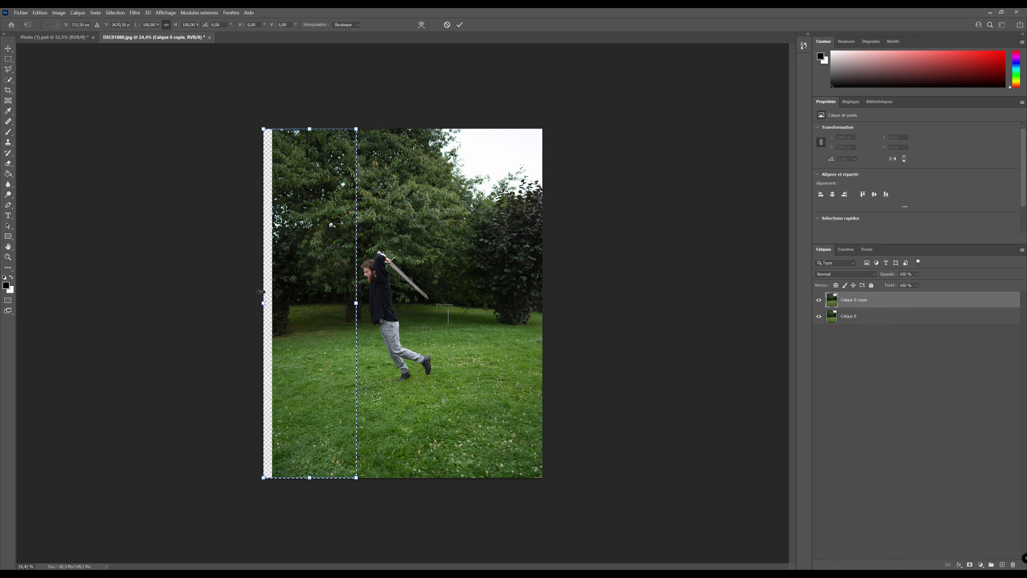
{"action": "left_click_drag", "start_coordinate": [260, 291], "coordinate": [252, 303]}
{"action": "key", "text": "Return"}
{"action": "key", "text": "ctrl+d"}
Step: Stamp all visible layers into a new layer and convert the three layers into one smart object
{"action": "key", "text": "ctrl+alt+shift+e"}
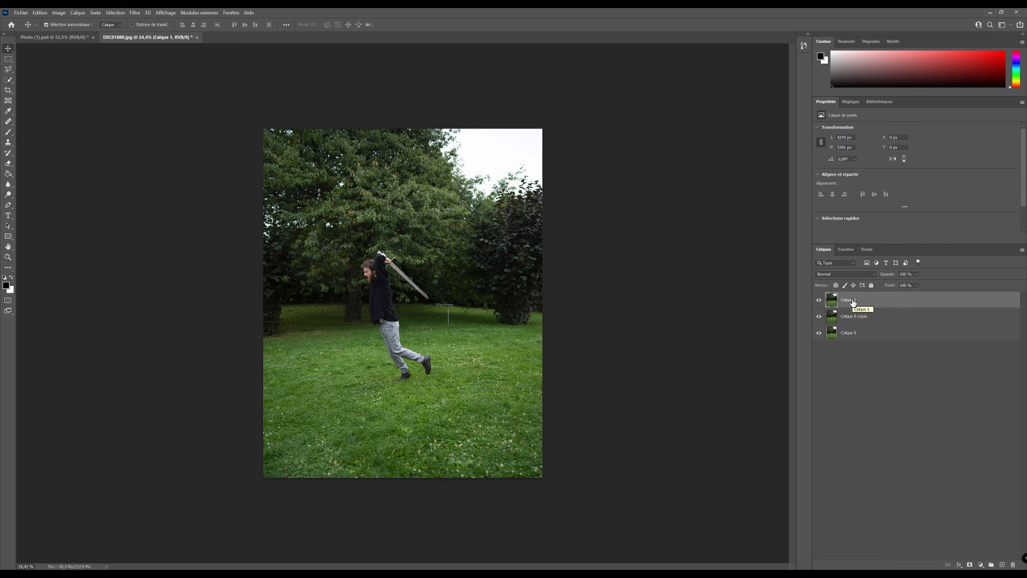
{"action": "left_click", "coordinate": [857, 332], "text": "shift"}
{"action": "right_click", "coordinate": [853, 299]}
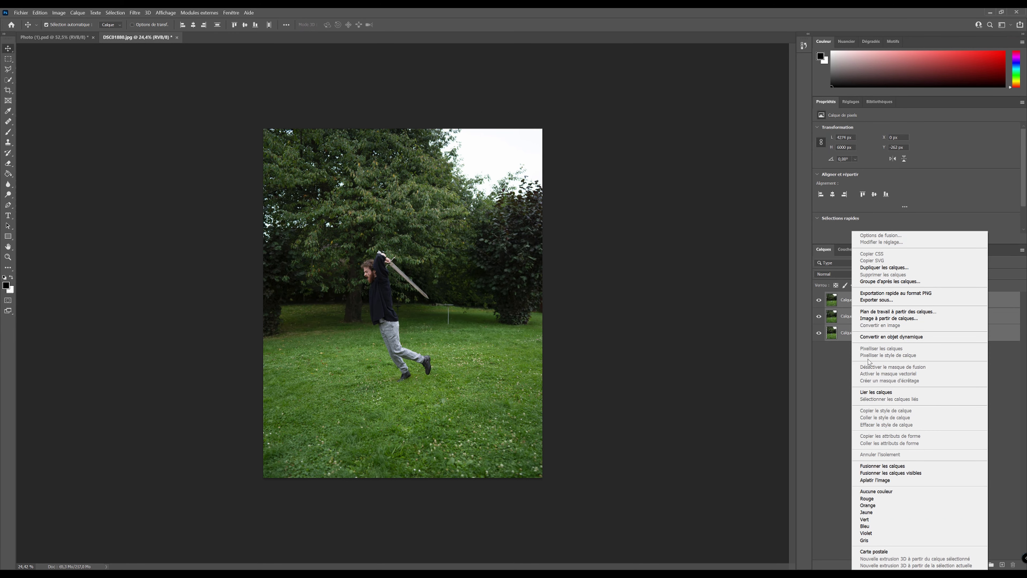
{"action": "left_click", "coordinate": [893, 336]}
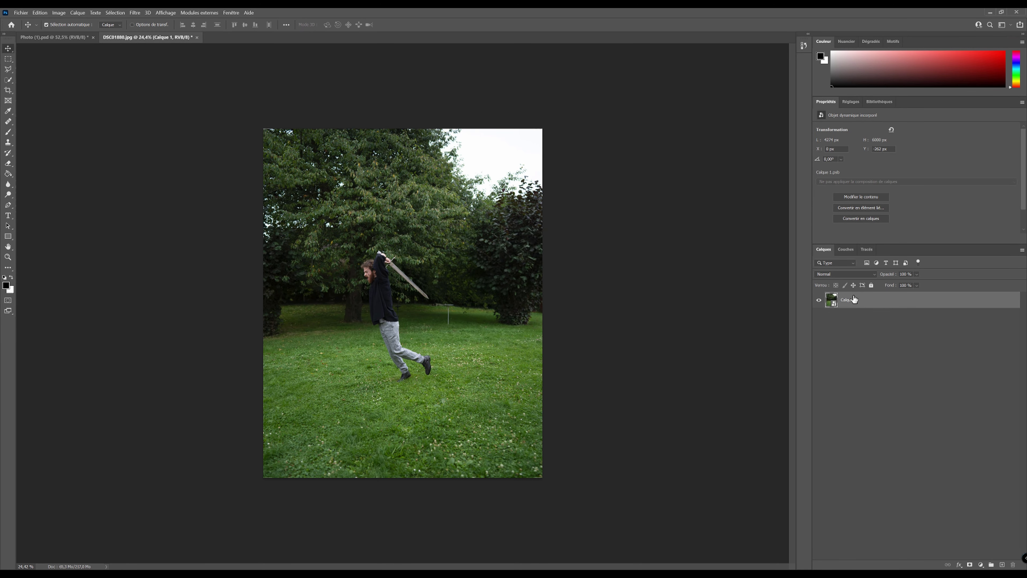
Step: Duplicate the smart object and name the lower layer BASE and the upper one SUJET
{"action": "scroll", "coordinate": [366, 405], "scroll_direction": "up", "scroll_amount": 1}
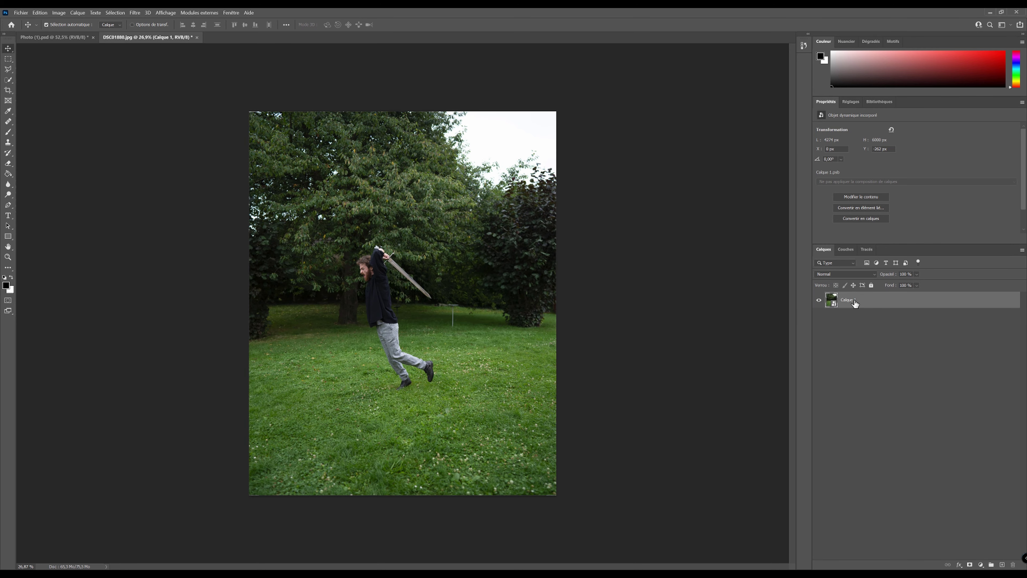
{"action": "key", "text": "Return"}
{"action": "key", "text": "Return"}
Step: Select the man and his sword with the Quick Selection tool and mask the SUJET layer with that selection
{"action": "key", "text": "w"}
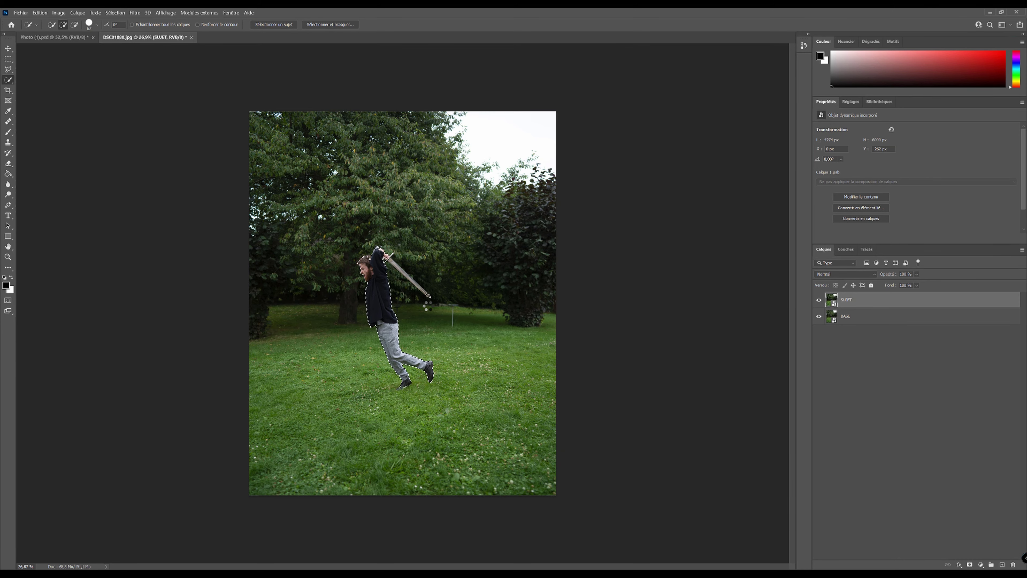
{"action": "scroll", "coordinate": [367, 199], "scroll_direction": "up", "scroll_amount": 5}
{"action": "left_click_drag", "start_coordinate": [335, 161], "coordinate": [489, 307]}
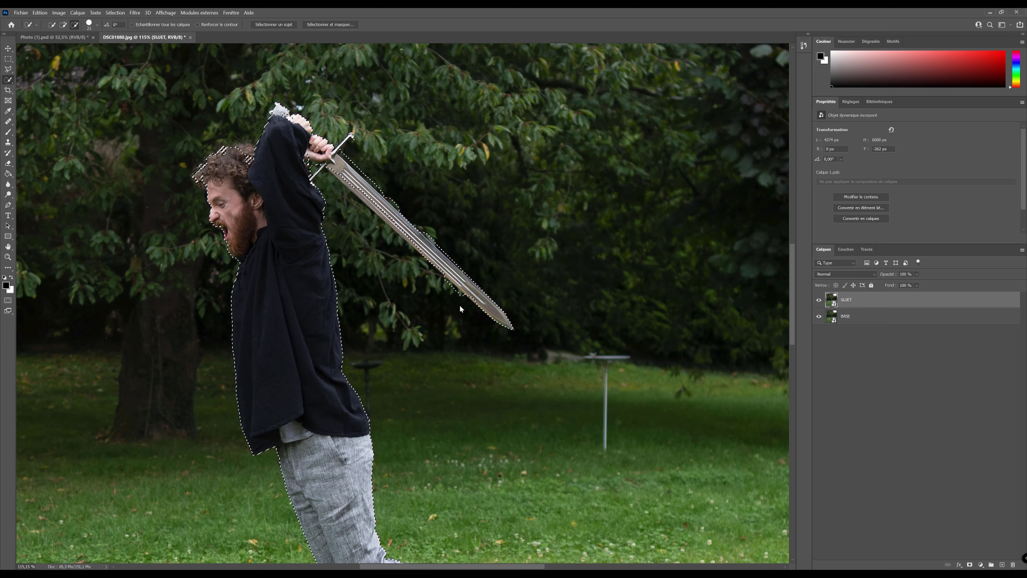
{"action": "key", "text": "ctrl+0"}
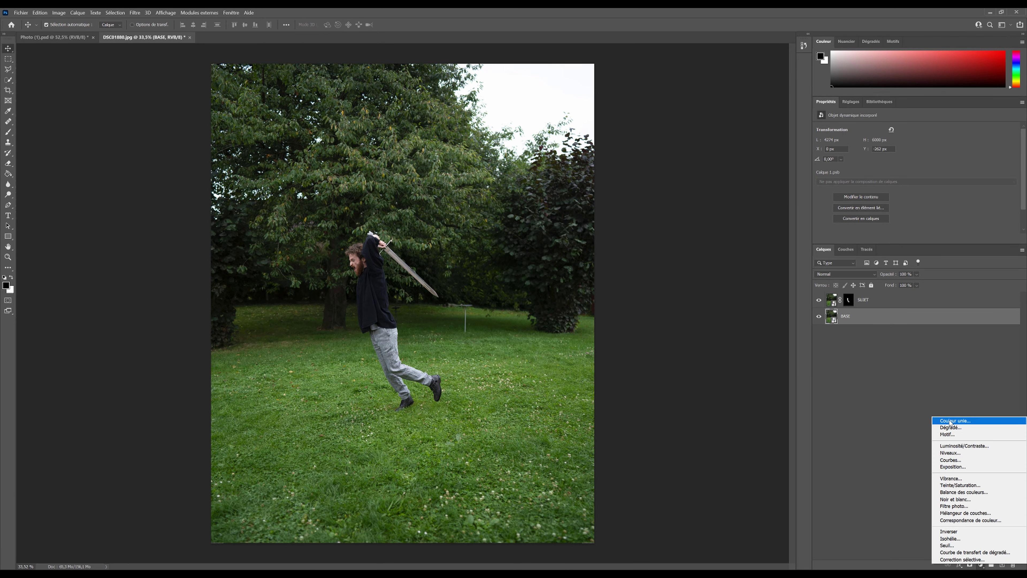
Step: Add a muted red solid colour fill layer between BASE and SUJET
{"action": "left_click", "coordinate": [946, 423]}
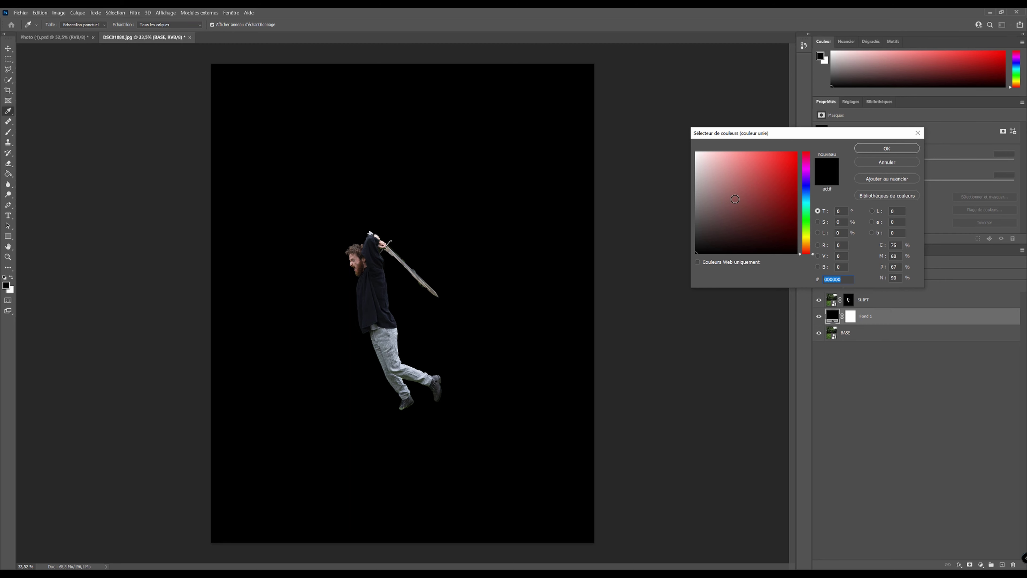
{"action": "left_click_drag", "start_coordinate": [733, 214], "coordinate": [752, 195]}
{"action": "key", "text": "Return"}
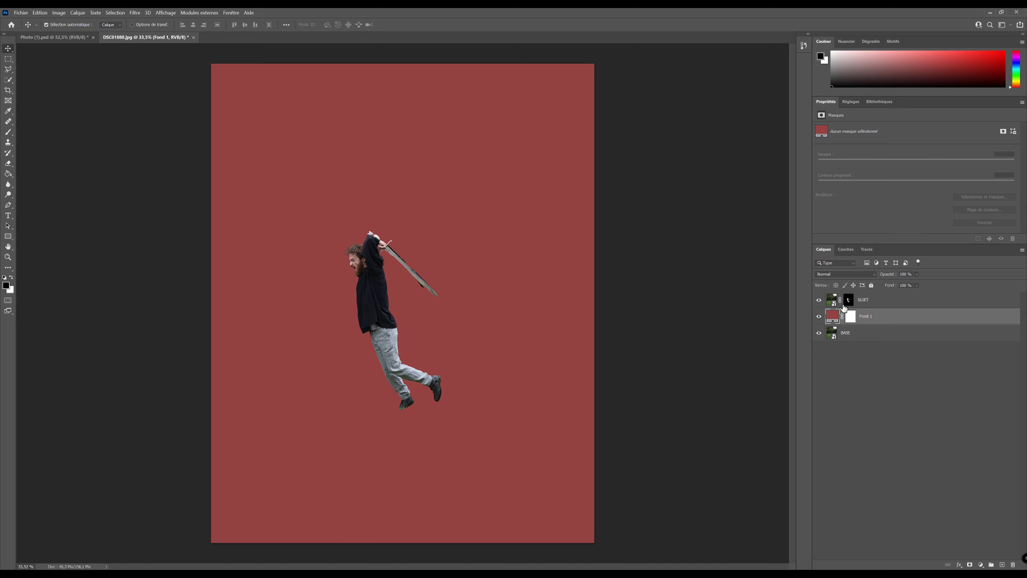
Step: Refine the SUJET mask around the sword's blade and guard with Polygonal Lasso selections, masking out the green background
{"action": "left_click", "coordinate": [848, 299]}
{"action": "scroll", "coordinate": [370, 248], "scroll_direction": "up", "scroll_amount": 2}
{"action": "scroll", "coordinate": [370, 248], "scroll_direction": "up", "scroll_amount": 6}
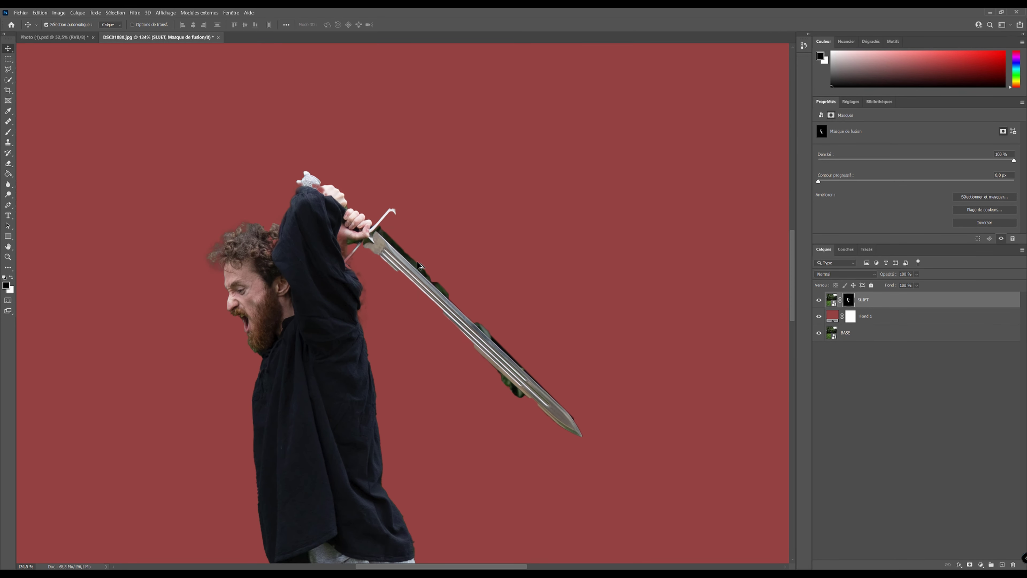
{"action": "scroll", "coordinate": [452, 263], "scroll_direction": "down", "scroll_amount": 3}
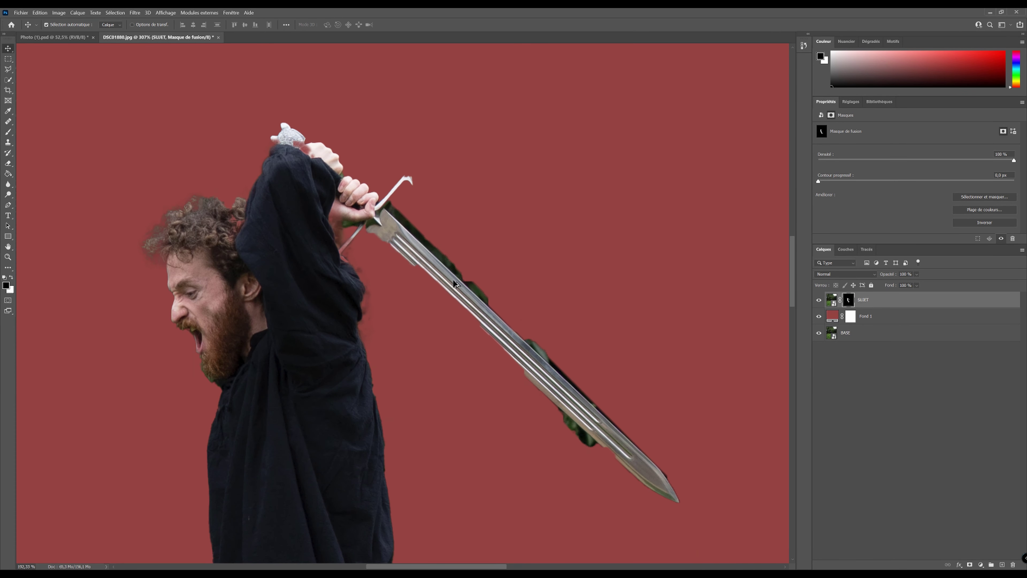
{"action": "scroll", "coordinate": [461, 312], "scroll_direction": "up", "scroll_amount": 2}
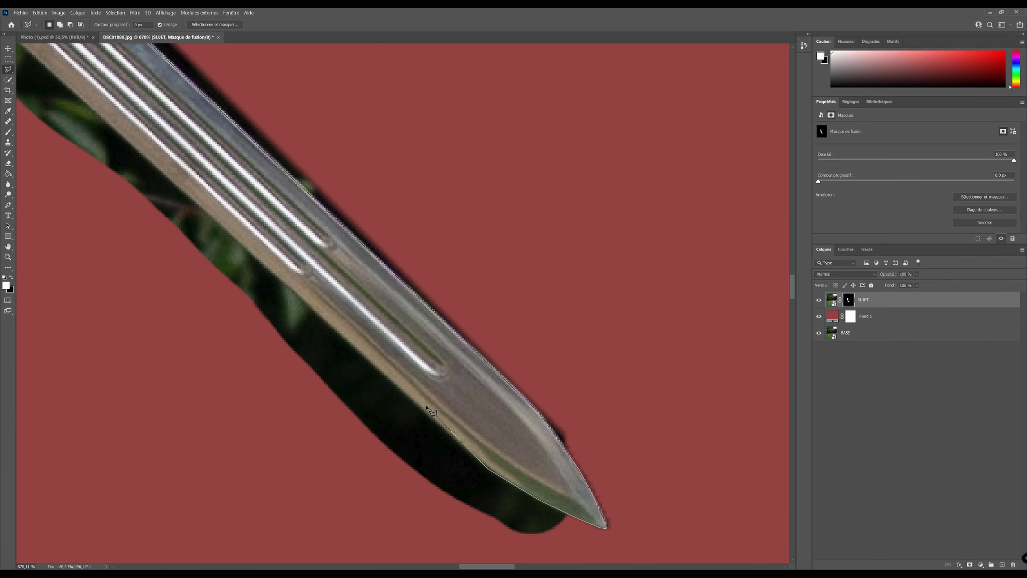
{"action": "scroll", "coordinate": [432, 412], "scroll_direction": "down", "scroll_amount": 3}
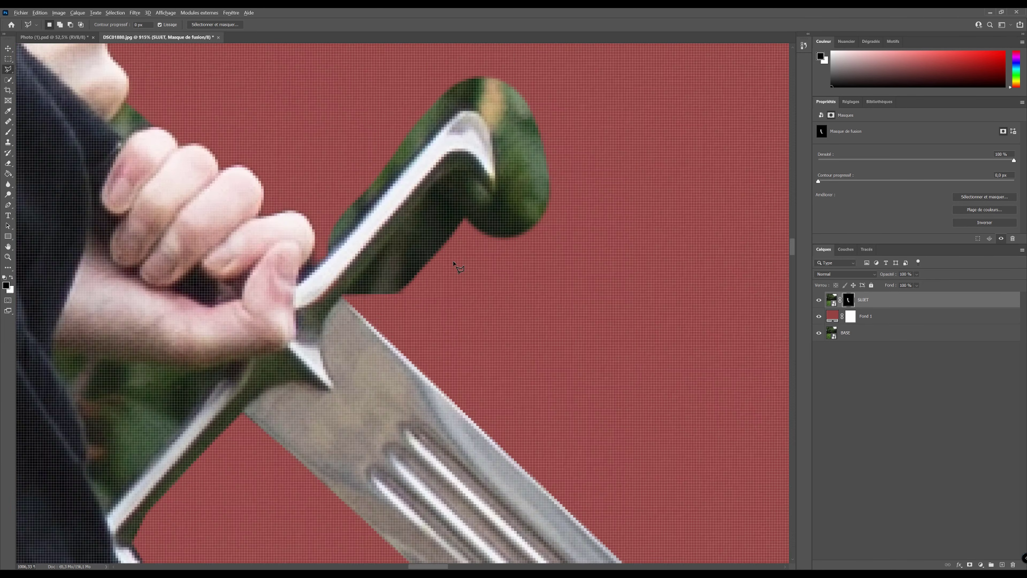
{"action": "scroll", "coordinate": [570, 94], "scroll_direction": "up", "scroll_amount": 3}
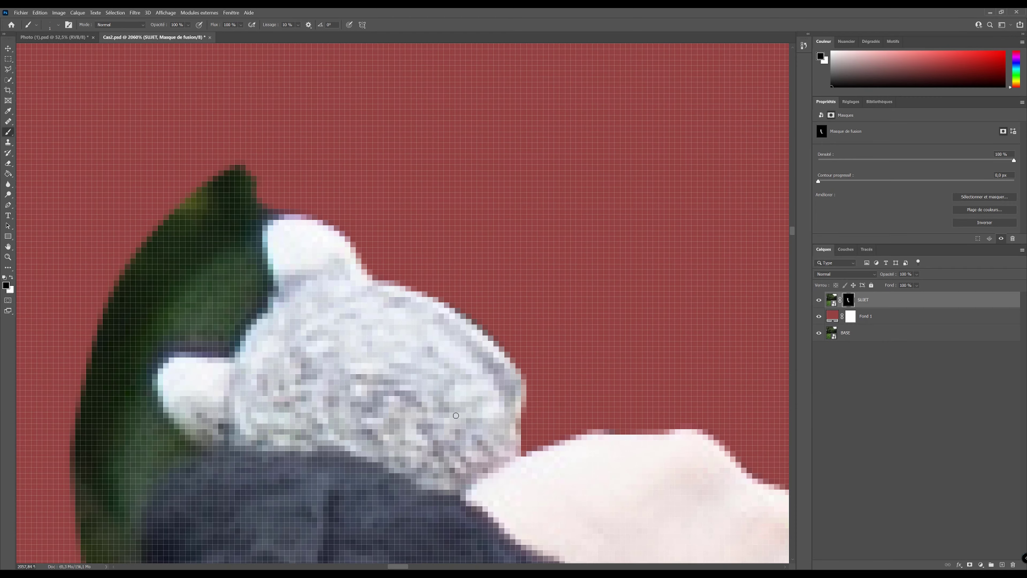
Step: Brush the green fringe out of the SUJET mask around the sword's pommel and along the top of the man's curly hair
{"action": "scroll", "coordinate": [514, 322], "scroll_direction": "up", "scroll_amount": 3}
{"action": "scroll", "coordinate": [514, 323], "scroll_direction": "down", "scroll_amount": 8}
{"action": "key", "text": "x"}
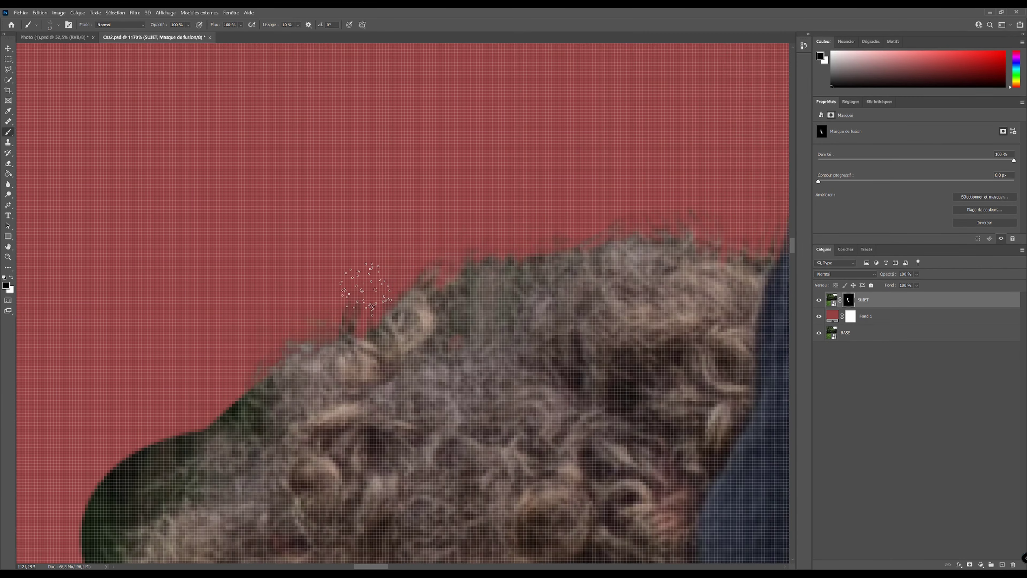
{"action": "scroll", "coordinate": [522, 387], "scroll_direction": "up", "scroll_amount": 3}
Step: Refine the SUJET mask along the face, open mouth and beard with a small brush, alternating black and white
{"action": "right_click", "coordinate": [198, 256]}
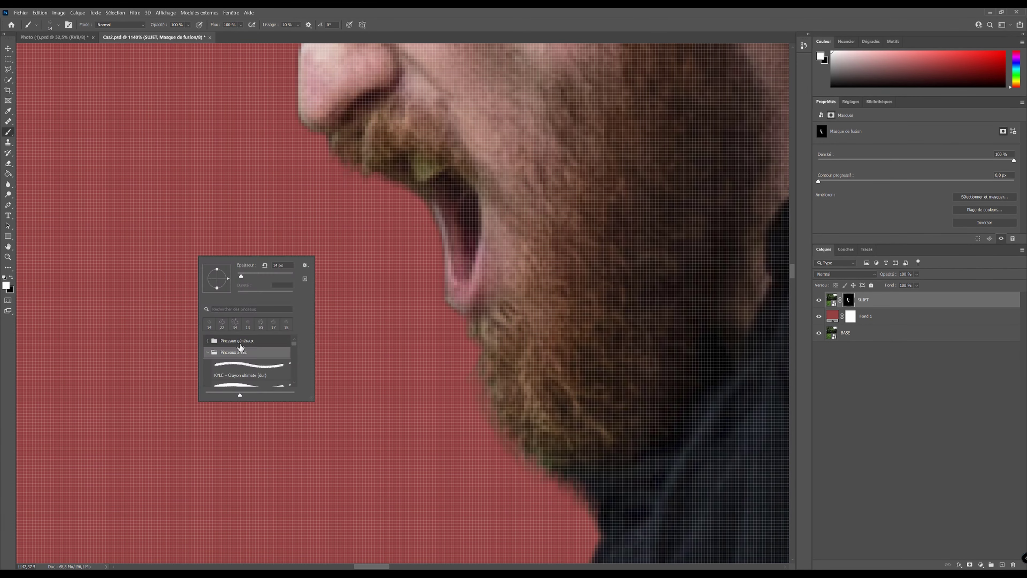
{"action": "key", "text": "Escape"}
{"action": "key", "text": "x"}
{"action": "scroll", "coordinate": [461, 287], "scroll_direction": "up", "scroll_amount": 4}
{"action": "scroll", "coordinate": [461, 287], "scroll_direction": "down", "scroll_amount": 4}
{"action": "key", "text": "x"}
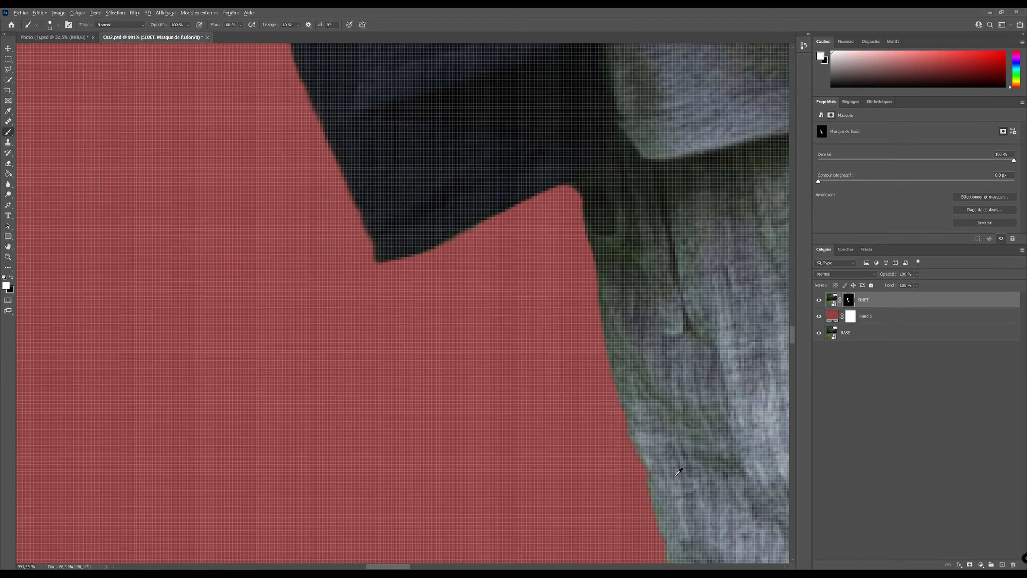
Step: Clean the SUJET mask's edges along the shirt hem and trouser legs with the brush
{"action": "scroll", "coordinate": [568, 364], "scroll_direction": "down", "scroll_amount": 4}
{"action": "key", "text": "x"}
{"action": "scroll", "coordinate": [653, 293], "scroll_direction": "up", "scroll_amount": 4}
{"action": "scroll", "coordinate": [652, 293], "scroll_direction": "down", "scroll_amount": 4}
{"action": "scroll", "coordinate": [578, 452], "scroll_direction": "down", "scroll_amount": 3}
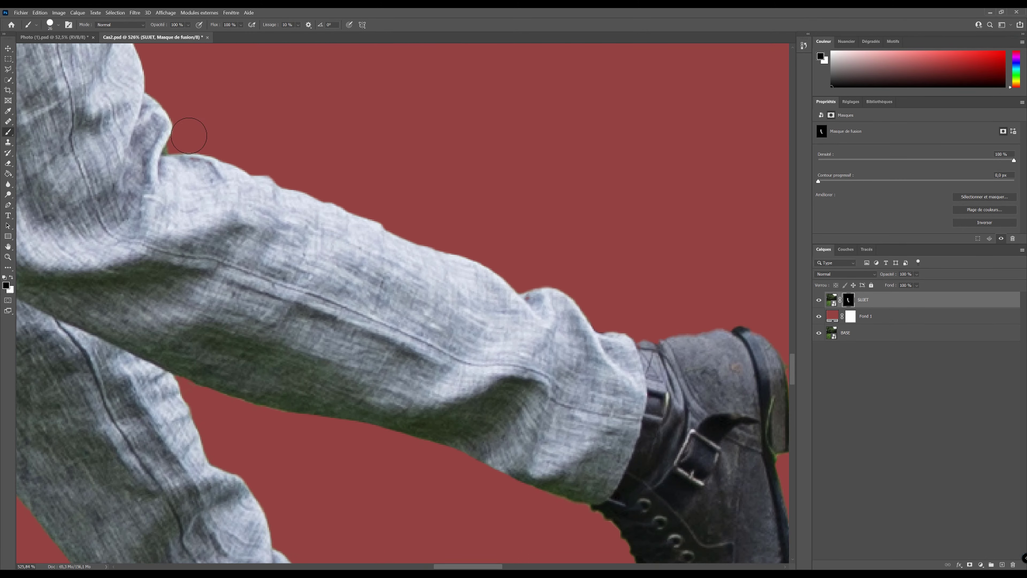
Step: Paint the remaining background out of the SUJET mask around the lower legs, hands and sword guard
{"action": "scroll", "coordinate": [285, 119], "scroll_direction": "up", "scroll_amount": 4}
{"action": "scroll", "coordinate": [303, 138], "scroll_direction": "up", "scroll_amount": 4}
{"action": "left_click_drag", "start_coordinate": [456, 188], "coordinate": [435, 225]}
{"action": "left_click_drag", "start_coordinate": [344, 191], "coordinate": [303, 315]}
{"action": "scroll", "coordinate": [505, 227], "scroll_direction": "down", "scroll_amount": 10}
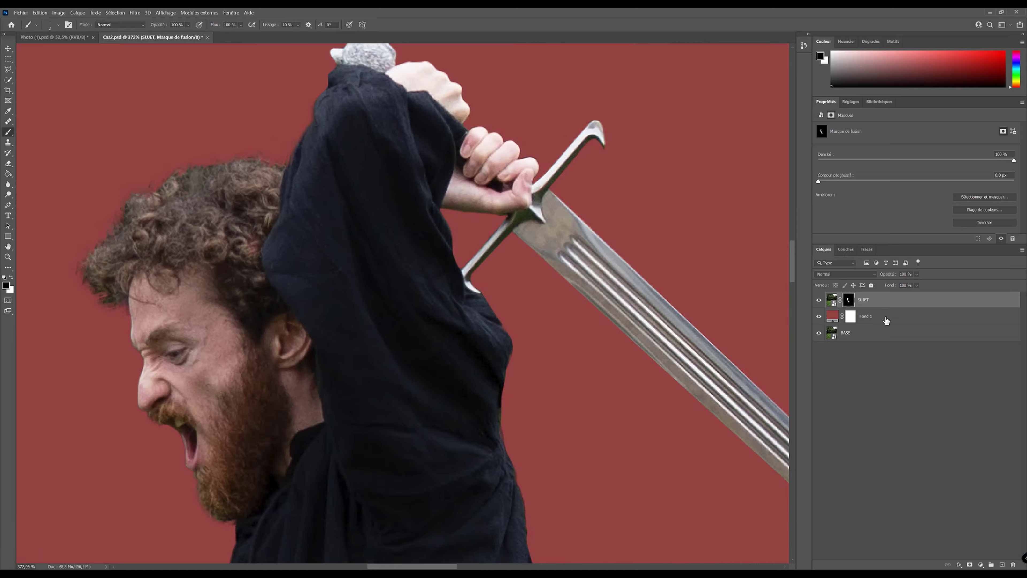
Step: Delete the red colour fill layer and check the SUJET cutout on its own before showing all layers again
{"action": "scroll", "coordinate": [404, 243], "scroll_direction": "down", "scroll_amount": 6}
{"action": "left_click", "coordinate": [884, 318]}
{"action": "key", "text": "Delete"}
{"action": "left_click", "coordinate": [820, 301], "text": "alt"}
{"action": "left_click", "coordinate": [820, 302], "text": "alt"}
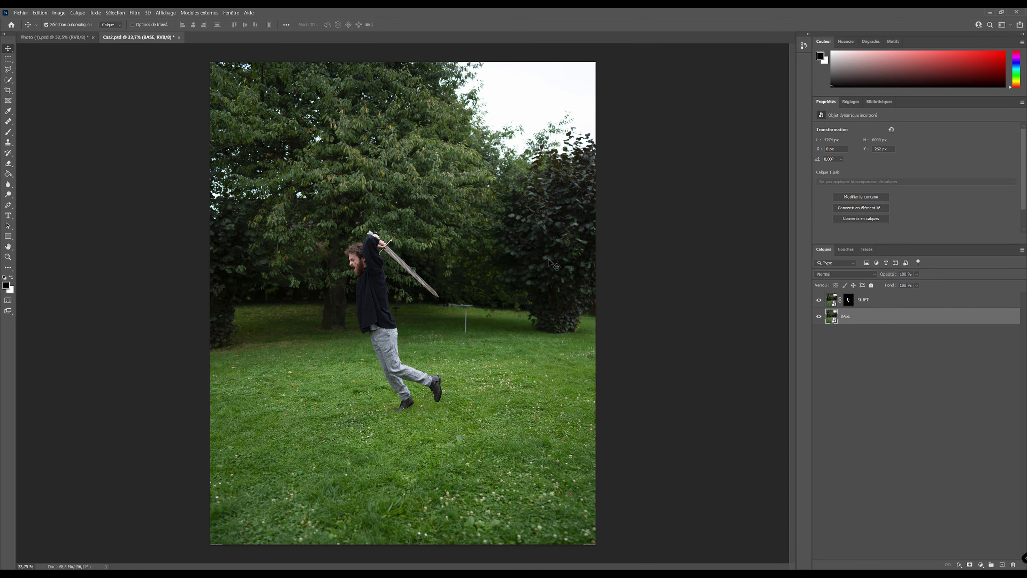
Step: Copy a narrow vertical strip, about 26 by 238 px, of the trouser leg and boot from SUJET to a new layer
{"action": "scroll", "coordinate": [678, 339], "scroll_direction": "down", "scroll_amount": 1}
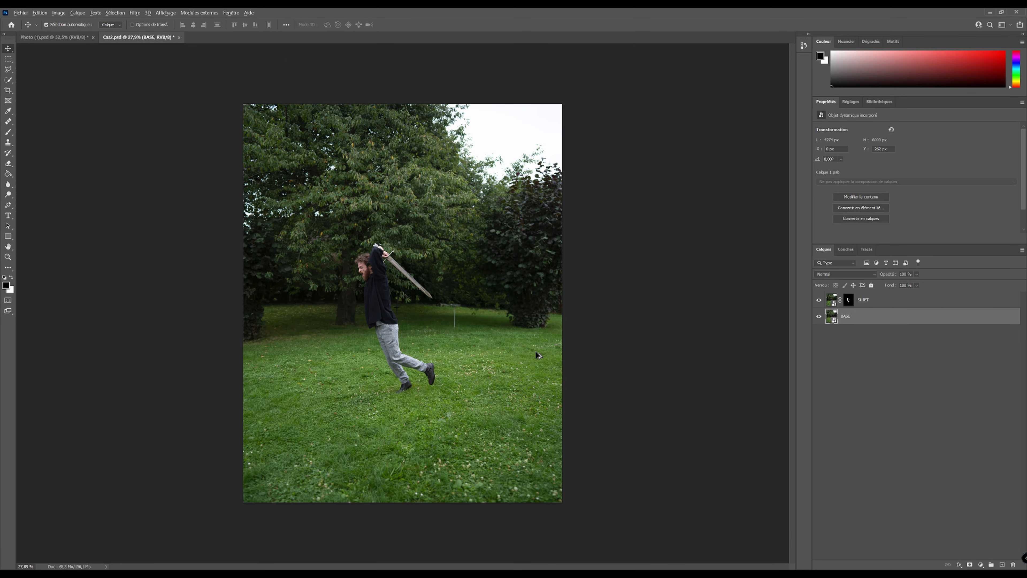
{"action": "scroll", "coordinate": [537, 356], "scroll_direction": "up", "scroll_amount": 4}
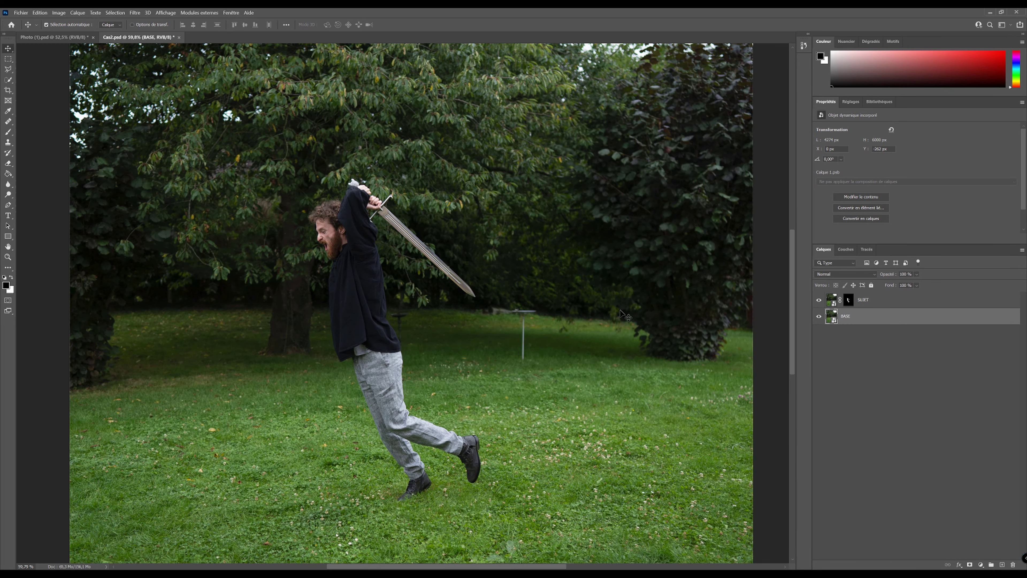
{"action": "left_click", "coordinate": [832, 301]}
{"action": "left_click", "coordinate": [8, 59]}
{"action": "scroll", "coordinate": [488, 539], "scroll_direction": "left", "scroll_amount": 1}
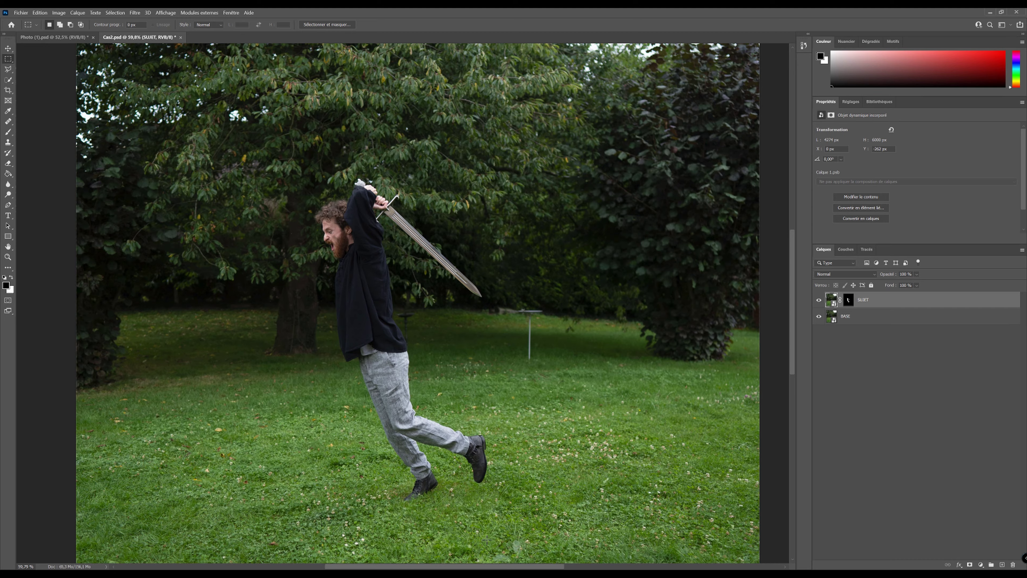
{"action": "scroll", "coordinate": [482, 542], "scroll_direction": "up", "scroll_amount": 6}
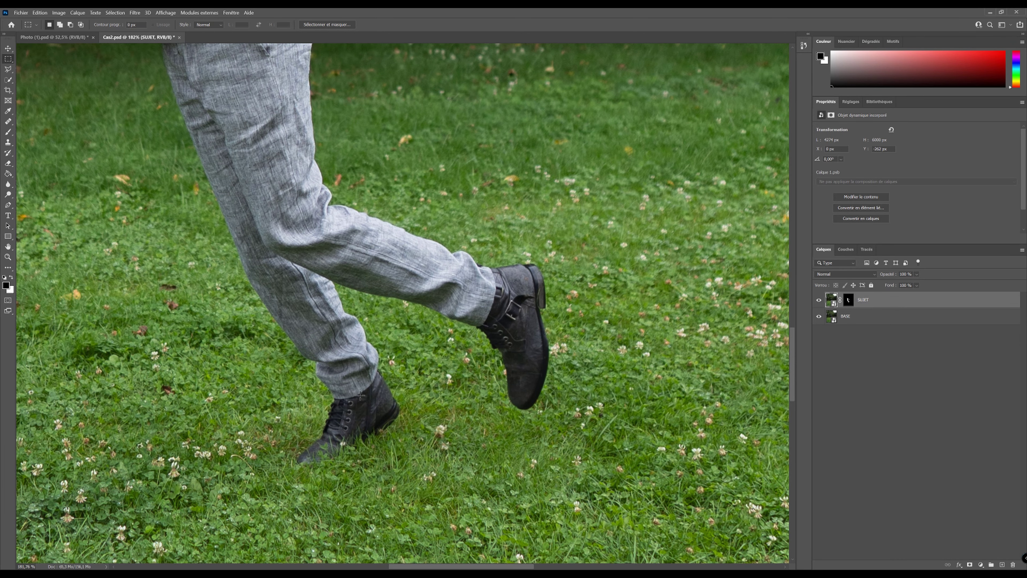
{"action": "left_click_drag", "start_coordinate": [343, 315], "coordinate": [354, 431]}
{"action": "scroll", "coordinate": [354, 431], "scroll_direction": "down", "scroll_amount": 6}
{"action": "key", "text": "ctrl+j"}
Step: Move the copied boot strip onto the grass to the left of the man
{"action": "key", "text": "ctrl+t"}
{"action": "left_click_drag", "start_coordinate": [404, 399], "coordinate": [267, 403]}
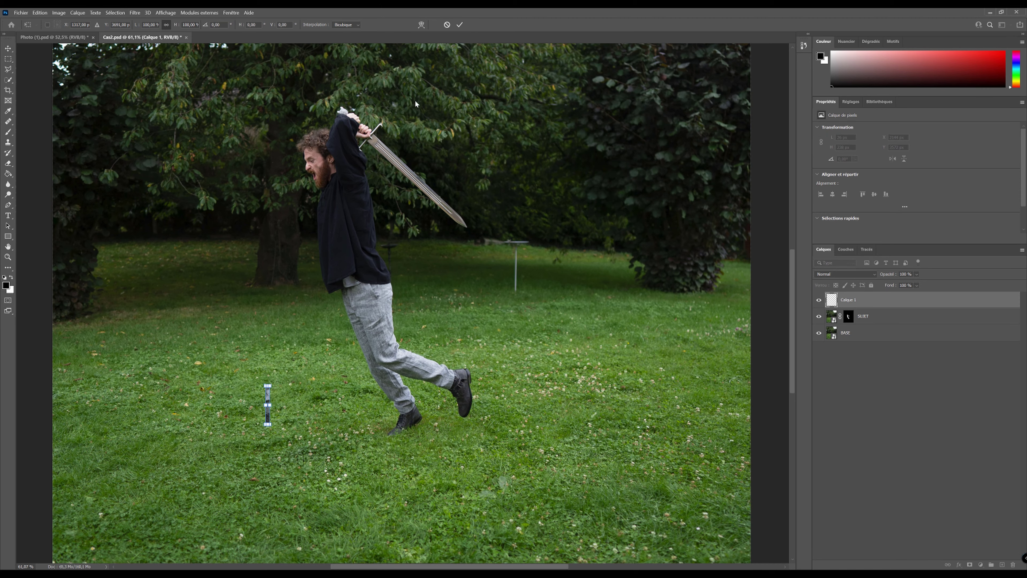
{"action": "left_click", "coordinate": [460, 25]}
Step: Copy a narrow strip of shirt and trousers from SUJET and fit it directly above the boot strip at 26 by 827 px
{"action": "scroll", "coordinate": [376, 382], "scroll_direction": "up", "scroll_amount": 3}
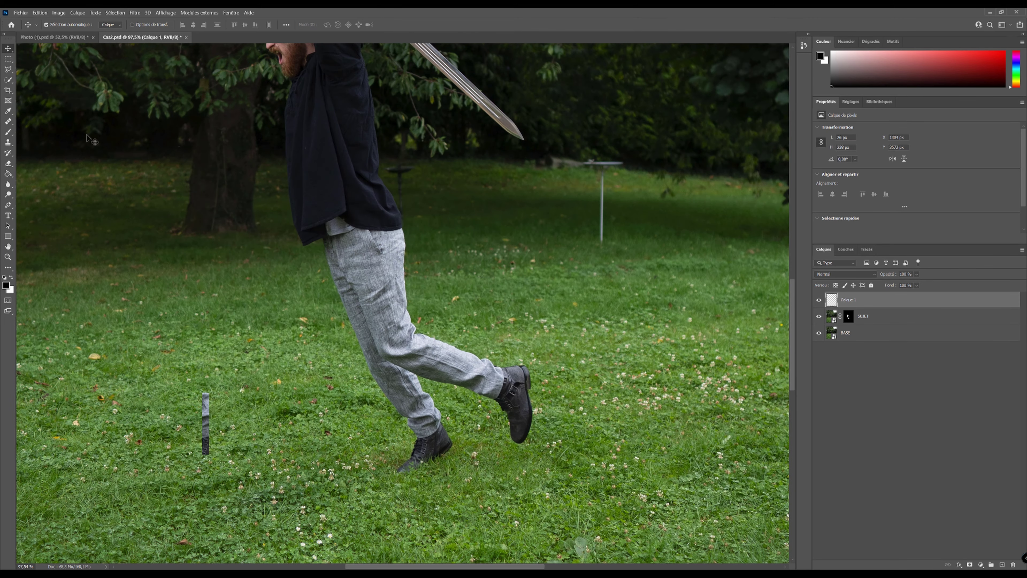
{"action": "left_click", "coordinate": [9, 59]}
{"action": "scroll", "coordinate": [404, 265], "scroll_direction": "up", "scroll_amount": 2}
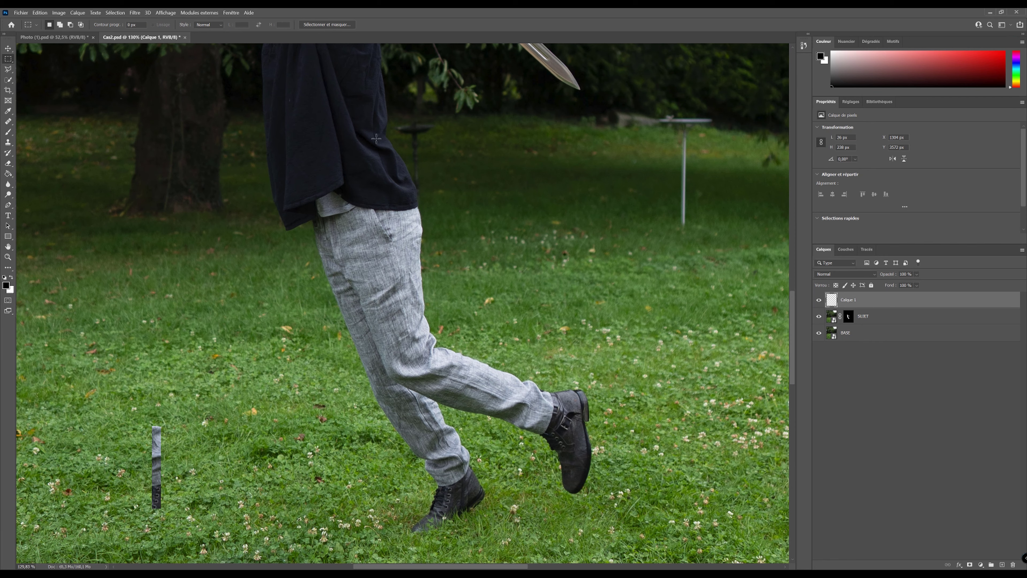
{"action": "left_click_drag", "start_coordinate": [387, 233], "coordinate": [382, 395]}
{"action": "left_click", "coordinate": [830, 317]}
{"action": "key", "text": "ctrl+j"}
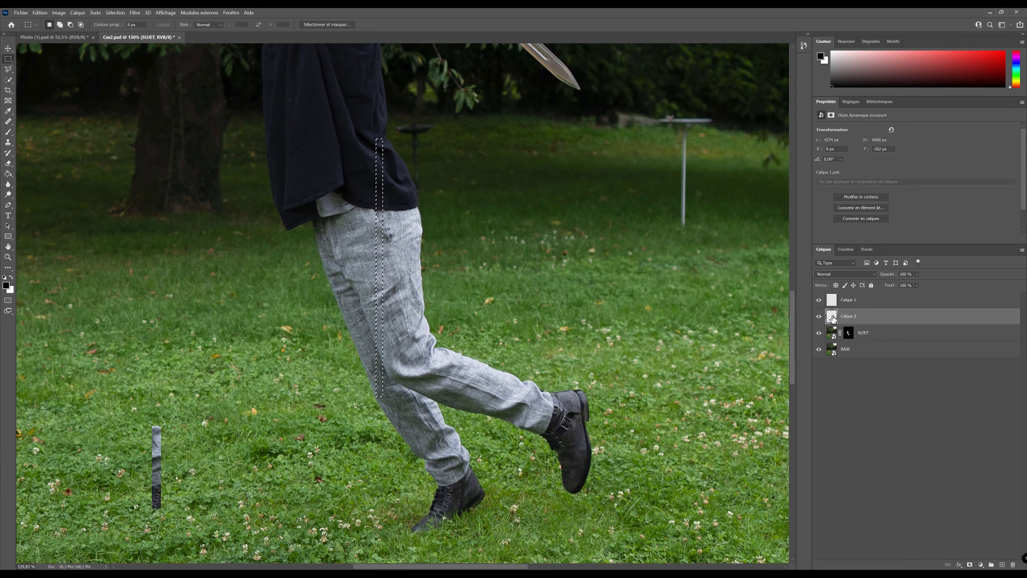
{"action": "key", "text": "ctrl+t"}
{"action": "left_click_drag", "start_coordinate": [381, 301], "coordinate": [156, 301]}
{"action": "key", "text": "Return"}
Step: Copy a narrow vertical strip of the black shirt's torso from SUJET and stack it on top of the shirt-and-trousers strip
{"action": "scroll", "coordinate": [405, 304], "scroll_direction": "down", "scroll_amount": 5}
{"action": "scroll", "coordinate": [485, 202], "scroll_direction": "up", "scroll_amount": 5}
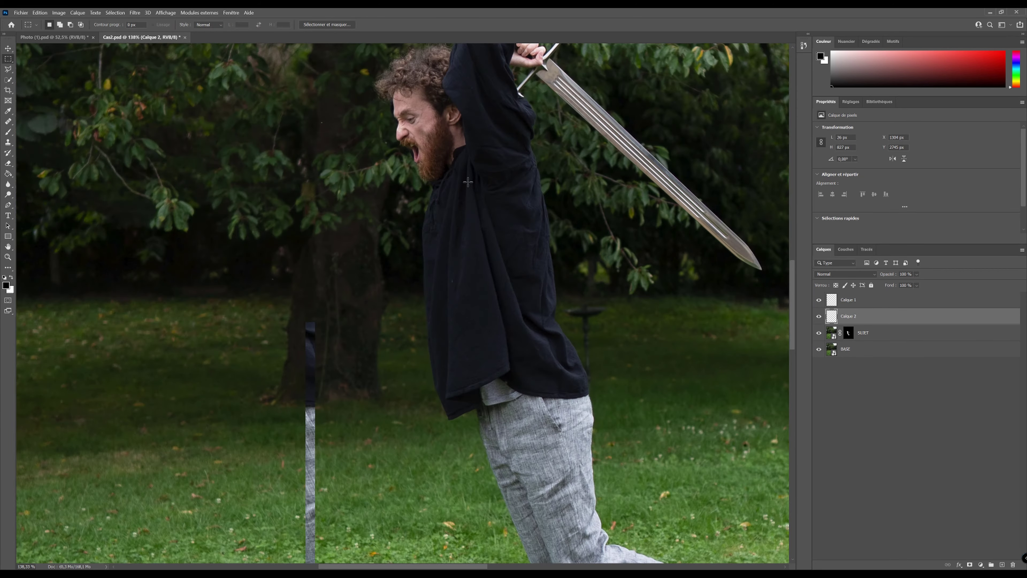
{"action": "left_click_drag", "start_coordinate": [495, 220], "coordinate": [505, 320]}
{"action": "left_click", "coordinate": [838, 337]}
{"action": "key", "text": "ctrl+j"}
{"action": "key", "text": "ctrl+t"}
{"action": "left_click_drag", "start_coordinate": [498, 270], "coordinate": [310, 272]}
{"action": "key", "text": "Return"}
Step: Copy a small strip of the sword blade near the guard from SUJET and fit it on top of the shirt strip
{"action": "left_click_drag", "start_coordinate": [552, 65], "coordinate": [556, 89]}
{"action": "left_click", "coordinate": [836, 352]}
{"action": "key", "text": "ctrl+j"}
{"action": "key", "text": "ctrl+t"}
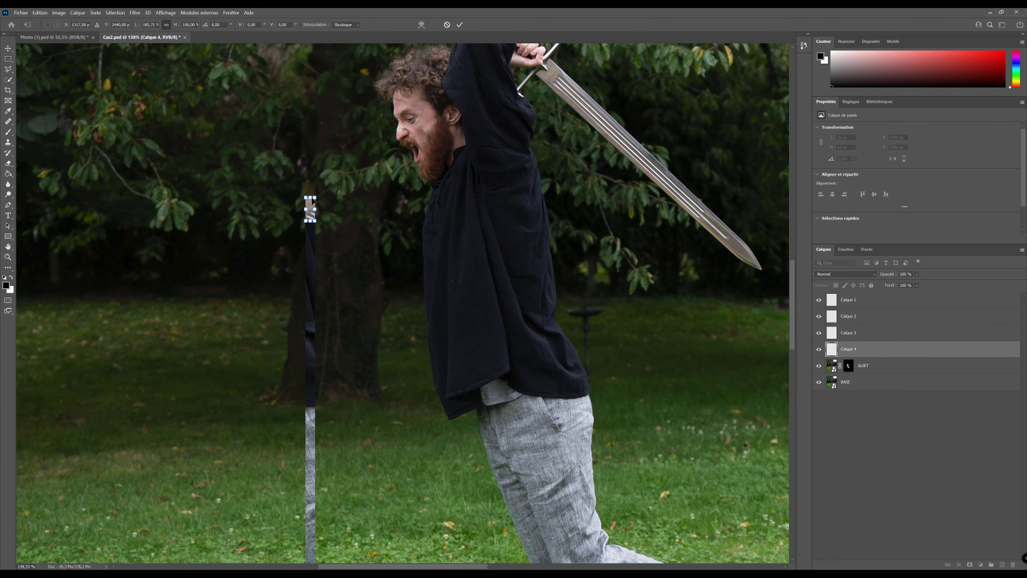
Step: Copy a narrow strip of the face and beard from SUJET and place it above the sword strip
{"action": "left_click_drag", "start_coordinate": [419, 119], "coordinate": [427, 236]}
{"action": "left_click", "coordinate": [835, 366]}
{"action": "key", "text": "ctrl+j"}
{"action": "left_click_drag", "start_coordinate": [424, 179], "coordinate": [311, 178]}
Step: Copy a strip of the raised arm from SUJET and place it at the top of the stack, about 26 by 192 px
{"action": "left_click", "coordinate": [835, 382]}
{"action": "key", "text": "ctrl+j"}
{"action": "left_click_drag", "start_coordinate": [477, 90], "coordinate": [310, 118]}
{"action": "scroll", "coordinate": [467, 173], "scroll_direction": "down", "scroll_amount": 6}
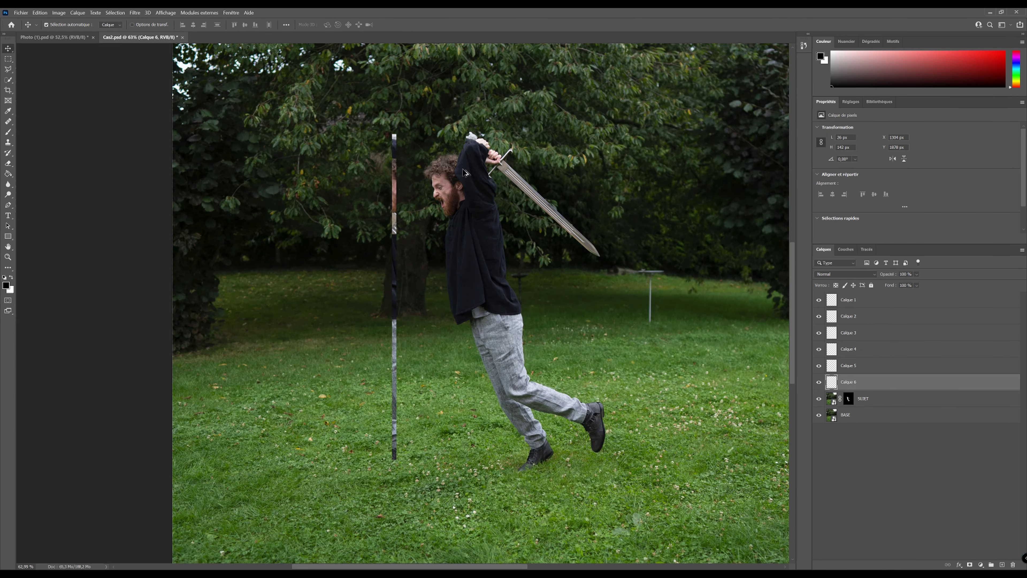
Step: Merge the six strip layers, Calque 1 to Calque 6, into one layer and name it EFFET
{"action": "scroll", "coordinate": [469, 179], "scroll_direction": "down", "scroll_amount": 1}
{"action": "scroll", "coordinate": [469, 179], "scroll_direction": "up", "scroll_amount": 2}
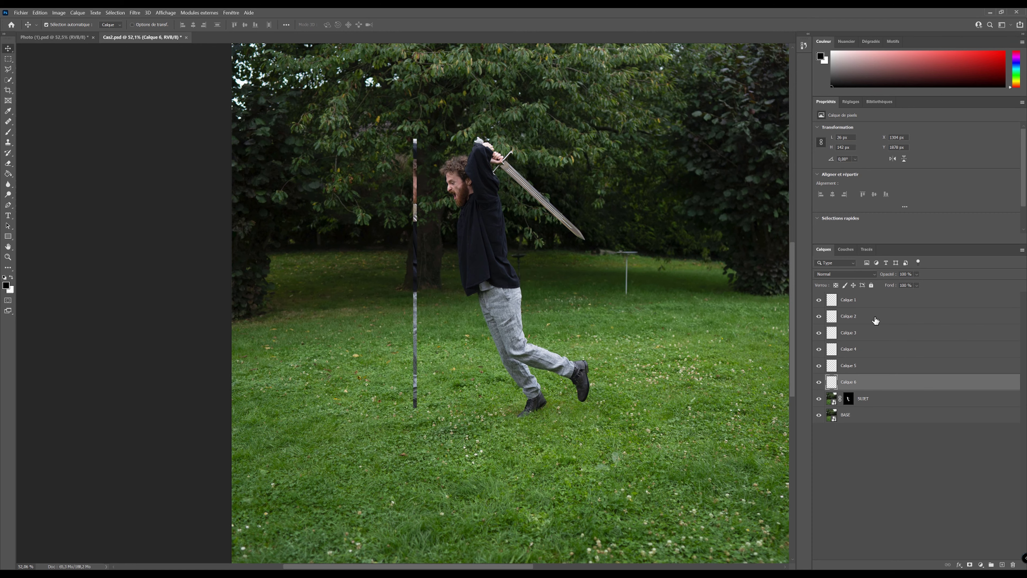
{"action": "left_click", "coordinate": [871, 305]}
{"action": "left_click", "coordinate": [881, 384], "text": "shift"}
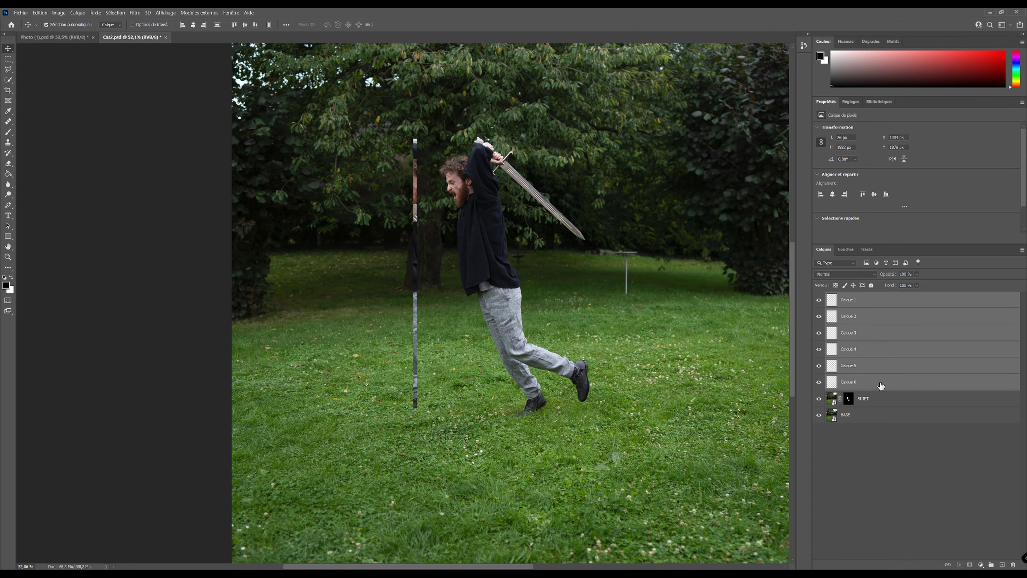
{"action": "right_click", "coordinate": [855, 316]}
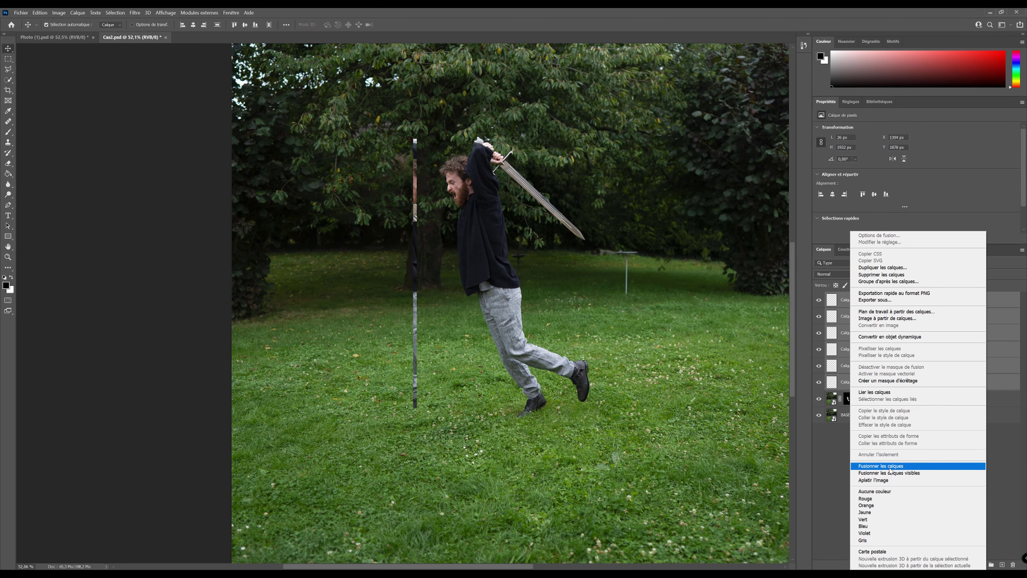
{"action": "left_click", "coordinate": [869, 466]}
{"action": "type", "text": "EFFET"}
{"action": "key", "text": "Return"}
Step: Stretch the EFFET strip horizontally with Free Transform into a wide band running past the photo's right edge
{"action": "key", "text": "ctrl+0"}
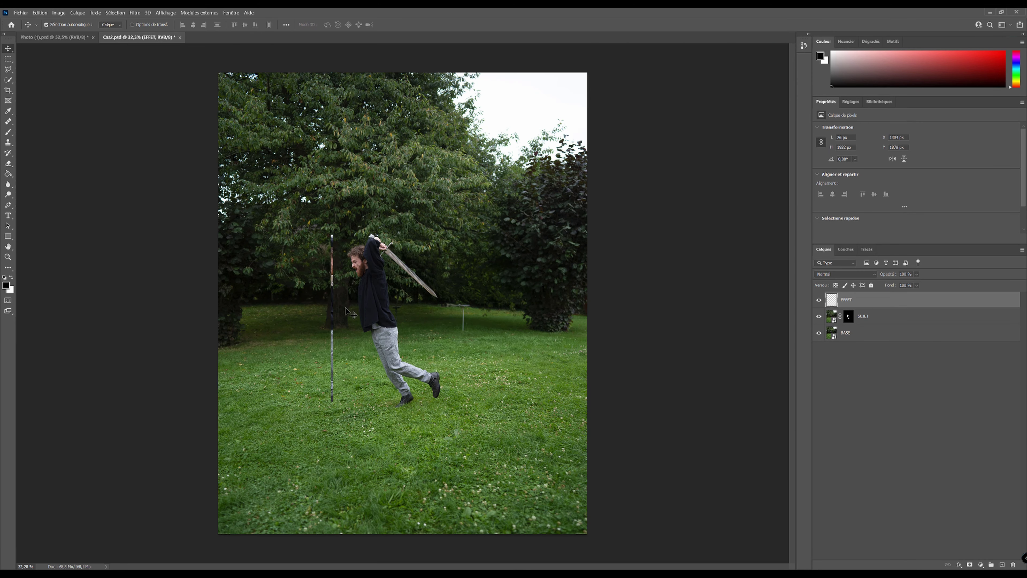
{"action": "key", "text": "ctrl"}
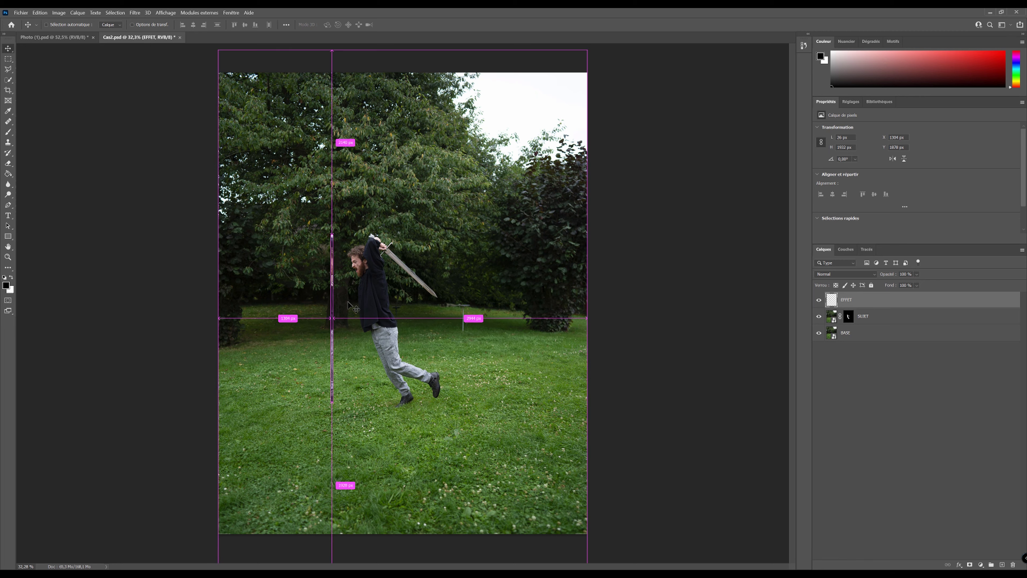
{"action": "key", "text": "t"}
{"action": "left_click", "coordinate": [8, 49]}
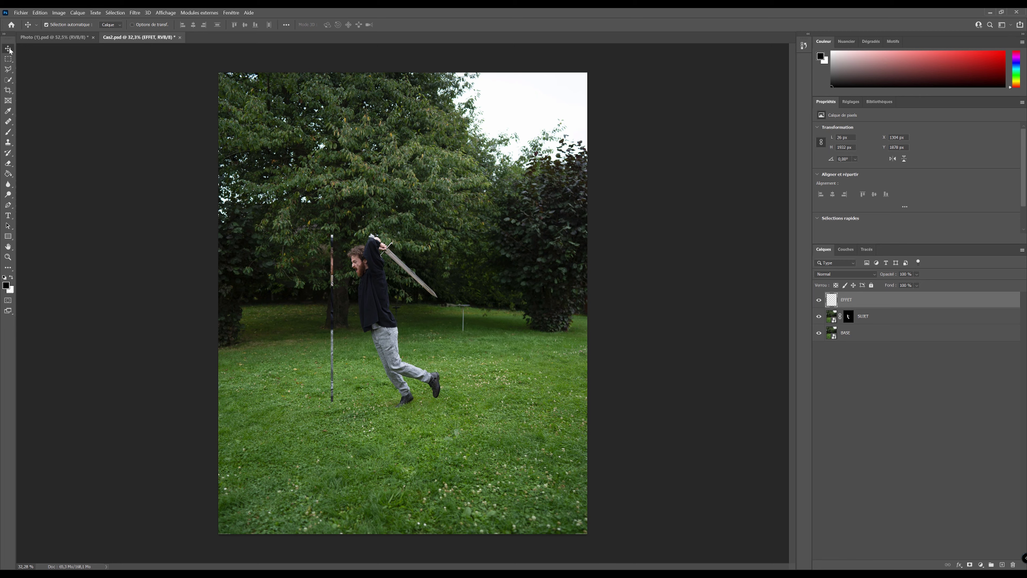
{"action": "key", "text": "ctrl+t"}
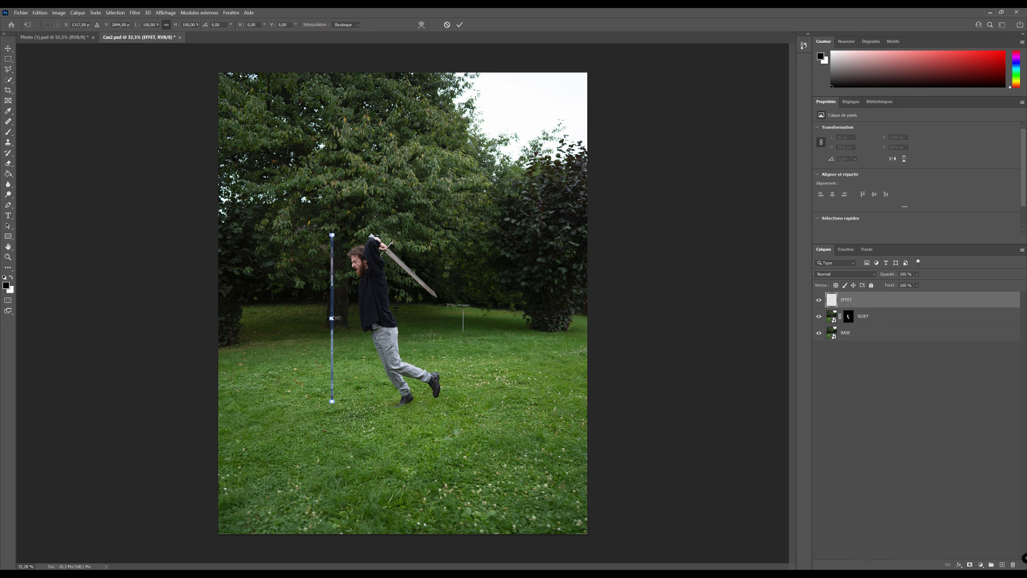
{"action": "left_click_drag", "start_coordinate": [342, 318], "coordinate": [360, 319]}
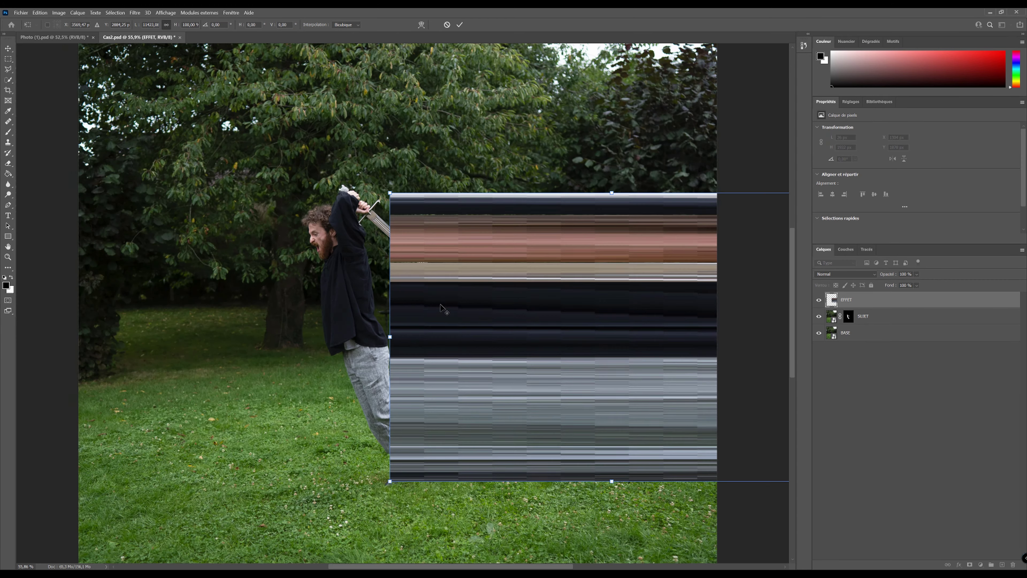
Step: Shift the EFFET band left over the man's body and extend its top edge slightly to match the sword's pommel
{"action": "scroll", "coordinate": [445, 310], "scroll_direction": "up", "scroll_amount": 2}
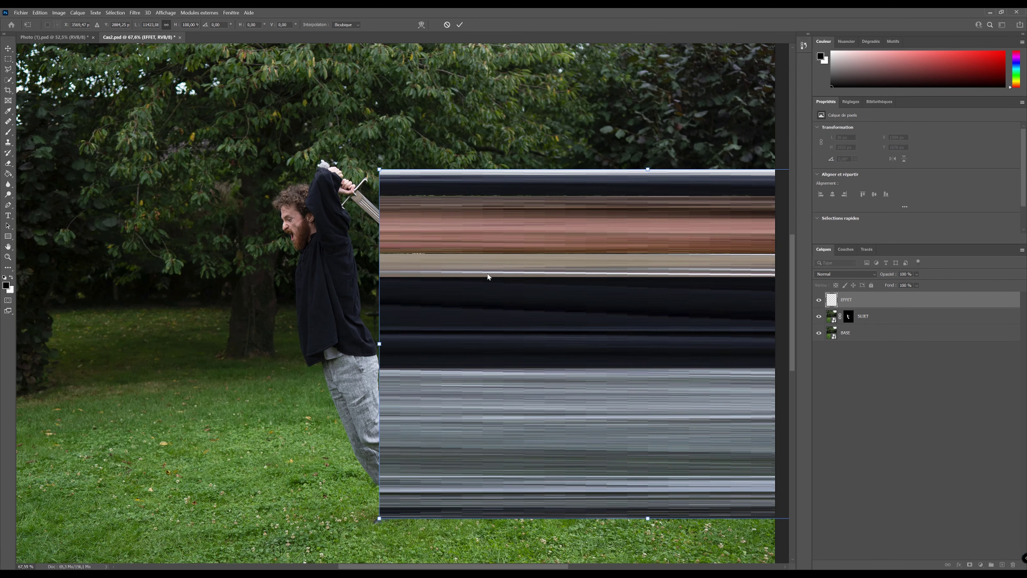
{"action": "left_click_drag", "start_coordinate": [487, 240], "coordinate": [424, 243]}
{"action": "left_click_drag", "start_coordinate": [585, 171], "coordinate": [582, 160]}
{"action": "left_click", "coordinate": [460, 25]}
Step: Move the EFFET layer between SUJET and BASE and check the sword's cutout with the band hidden
{"action": "key", "text": "ctrl+0"}
{"action": "left_click_drag", "start_coordinate": [847, 300], "coordinate": [850, 320]}
{"action": "scroll", "coordinate": [473, 231], "scroll_direction": "up", "scroll_amount": 5}
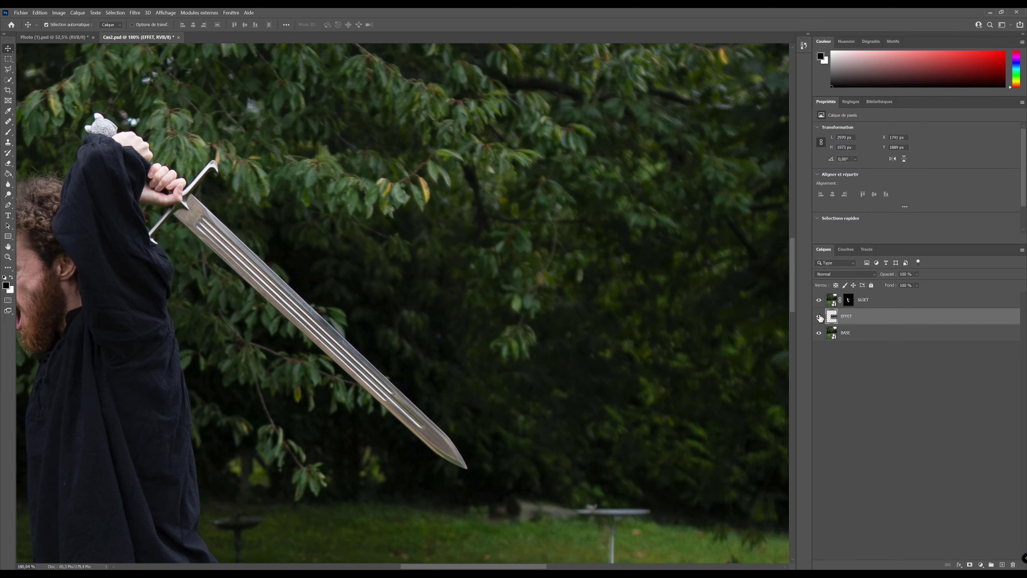
Step: Convert the EFFET layer to a smart object
{"action": "scroll", "coordinate": [402, 244], "scroll_direction": "down", "scroll_amount": 6}
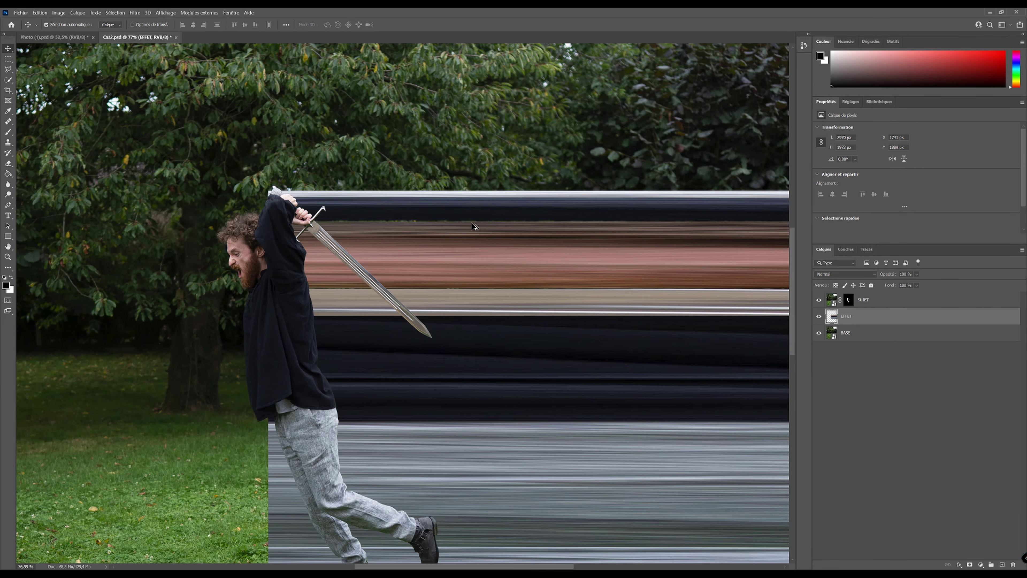
{"action": "scroll", "coordinate": [437, 420], "scroll_direction": "up", "scroll_amount": 1}
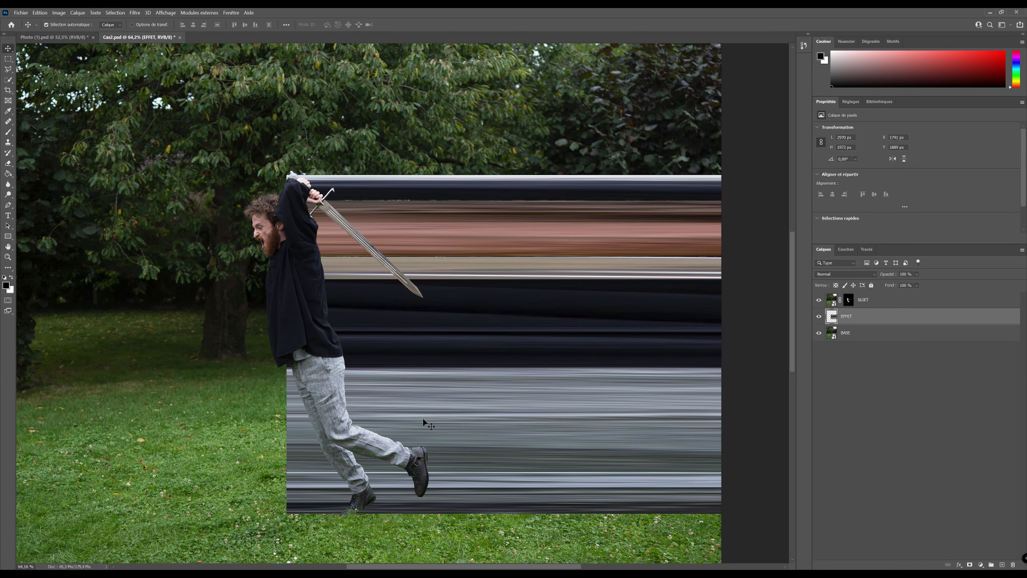
{"action": "right_click", "coordinate": [869, 319]}
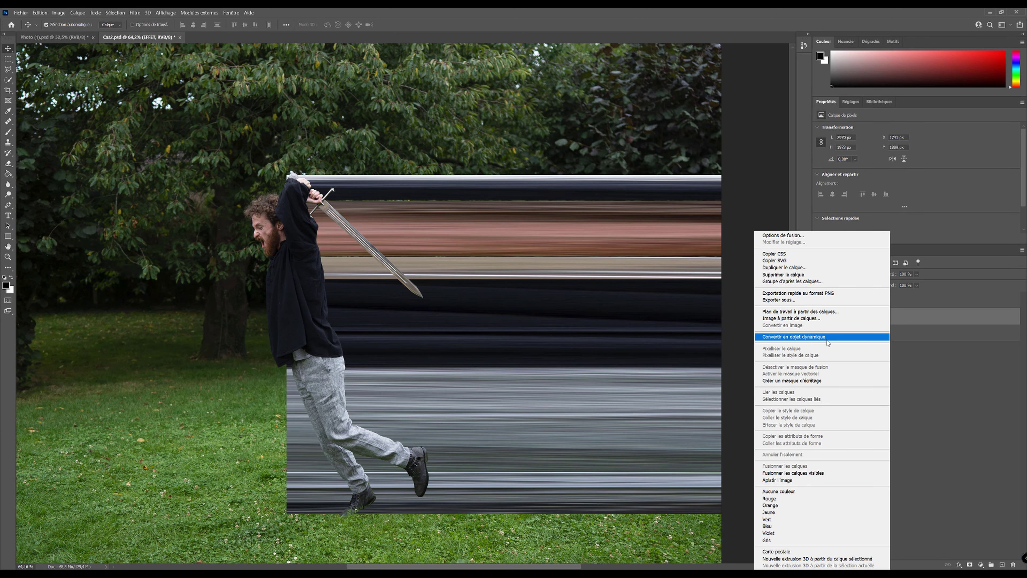
{"action": "left_click", "coordinate": [825, 337]}
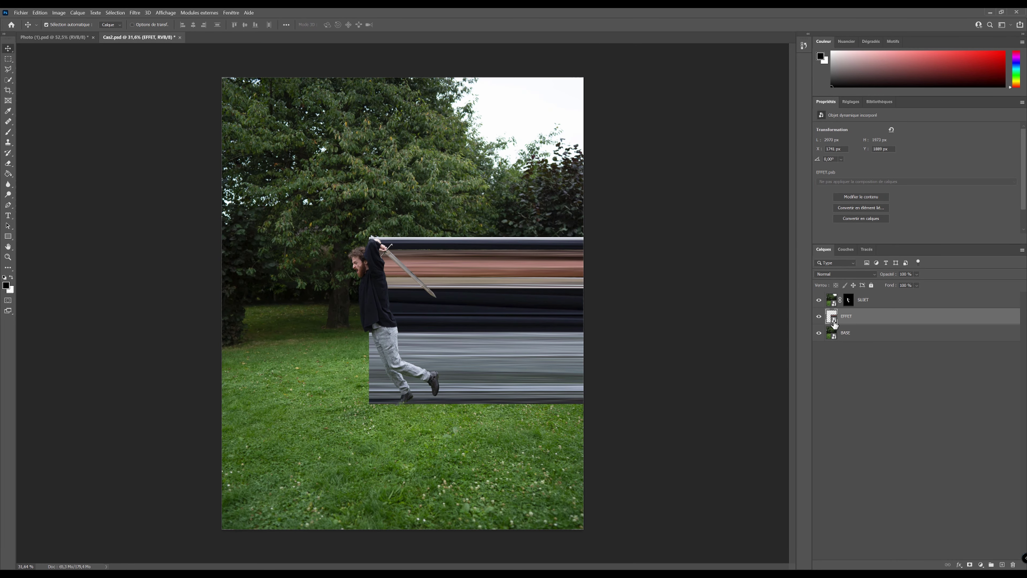
Step: Open the EFFET smart object's contents and stretch the dark strip's left end to fill the transparent gap there
{"action": "double_click", "coordinate": [832, 316]}
{"action": "key", "text": "m"}
{"action": "scroll", "coordinate": [340, 263], "scroll_direction": "up", "scroll_amount": 1}
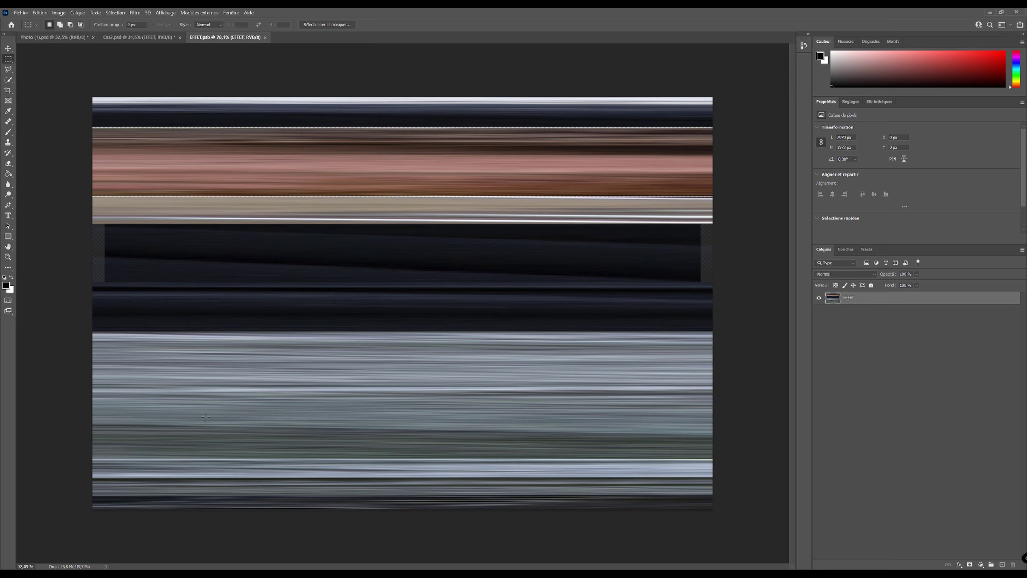
{"action": "scroll", "coordinate": [247, 214], "scroll_direction": "down", "scroll_amount": 1}
{"action": "scroll", "coordinate": [94, 277], "scroll_direction": "up", "scroll_amount": 5}
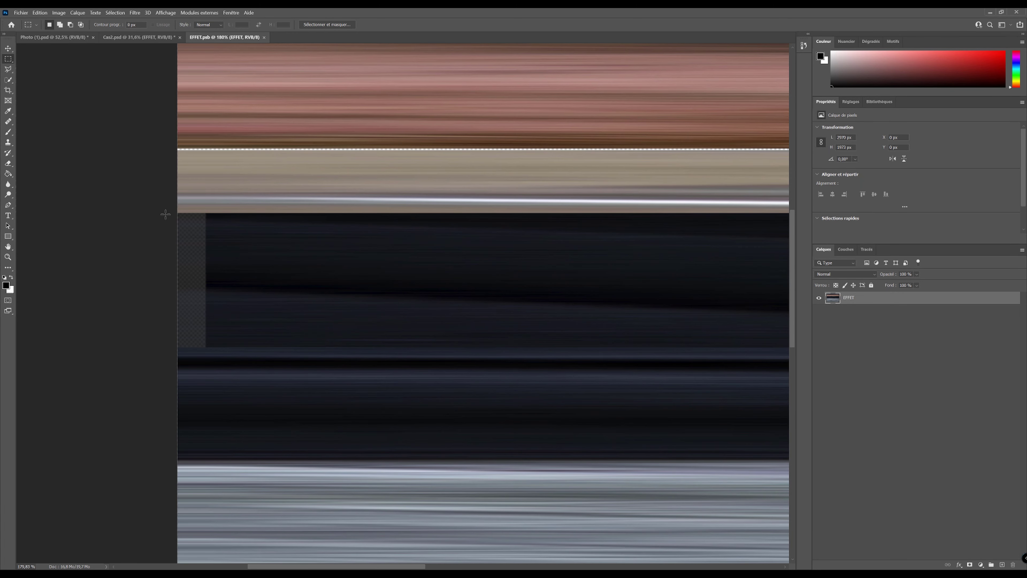
{"action": "left_click_drag", "start_coordinate": [160, 213], "coordinate": [237, 349]}
{"action": "key", "text": "ctrl+t"}
{"action": "left_click_drag", "start_coordinate": [178, 283], "coordinate": [113, 285]}
{"action": "left_click", "coordinate": [463, 24]}
Step: Stretch the upper part of the beige strip slightly upward against the skin-toned band, and deselect it
{"action": "scroll", "coordinate": [162, 194], "scroll_direction": "up", "scroll_amount": 1}
{"action": "left_click_drag", "start_coordinate": [178, 182], "coordinate": [1024, 228]}
{"action": "left_click_drag", "start_coordinate": [1024, 229], "coordinate": [589, 195]}
{"action": "key", "text": "ctrl+t"}
{"action": "left_click_drag", "start_coordinate": [299, 175], "coordinate": [304, 167]}
{"action": "left_click", "coordinate": [460, 25]}
{"action": "scroll", "coordinate": [326, 549], "scroll_direction": "left", "scroll_amount": 10}
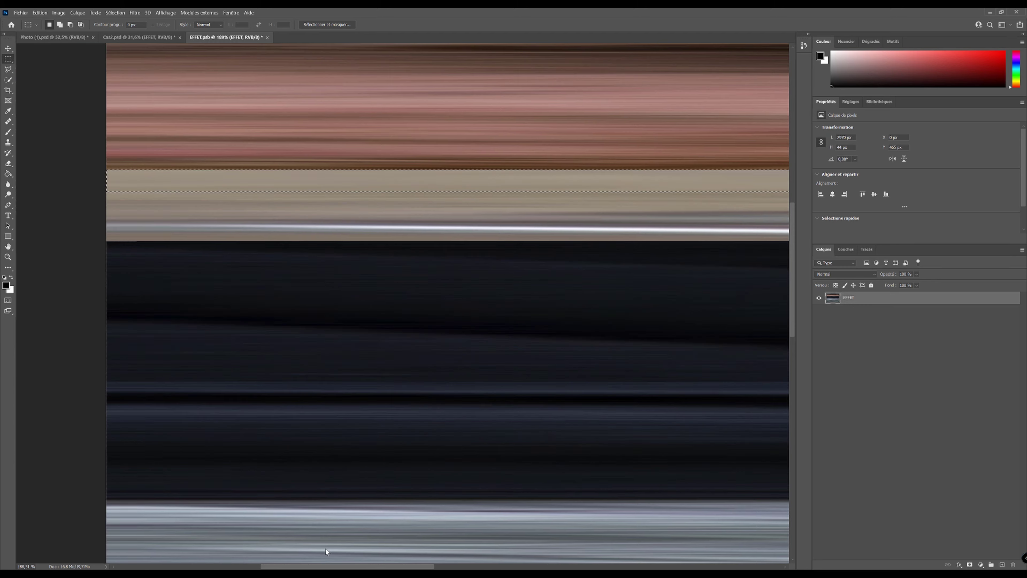
{"action": "scroll", "coordinate": [326, 548], "scroll_direction": "left", "scroll_amount": 5}
{"action": "scroll", "coordinate": [435, 394], "scroll_direction": "down", "scroll_amount": 6}
{"action": "key", "text": "ctrl+d"}
Step: Stretch the dark strip's right end outward with Free Transform to fill the transparent gap at that edge
{"action": "scroll", "coordinate": [663, 292], "scroll_direction": "up", "scroll_amount": 5}
{"action": "key", "text": "h"}
{"action": "left_click_drag", "start_coordinate": [637, 292], "coordinate": [156, 127]}
{"action": "left_click", "coordinate": [15, 61]}
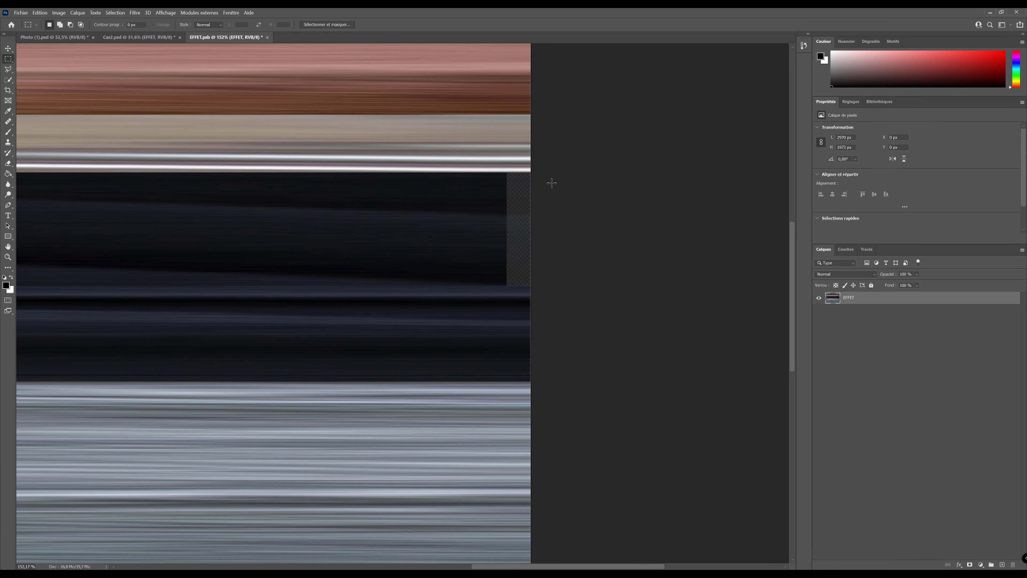
{"action": "left_click_drag", "start_coordinate": [531, 172], "coordinate": [500, 288]}
{"action": "key", "text": "ctrl+t"}
{"action": "left_click_drag", "start_coordinate": [534, 230], "coordinate": [696, 232]}
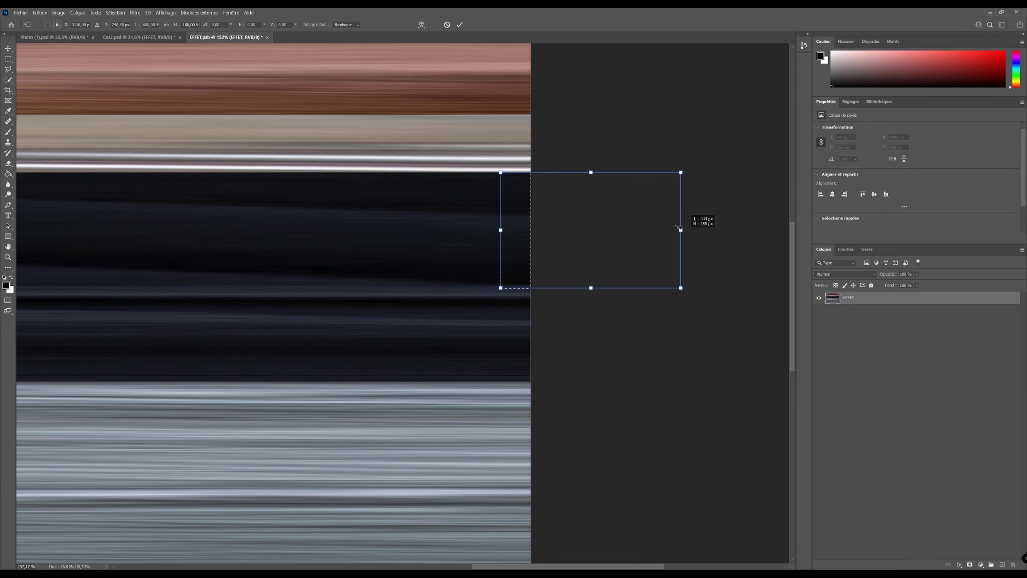
{"action": "left_click", "coordinate": [460, 25]}
Step: Save the EFFET contents and return to Cas2.psd to check the updated band behind the man
{"action": "key", "text": "ctrl+0"}
{"action": "left_click", "coordinate": [8, 48]}
{"action": "key", "text": "ctrl+s"}
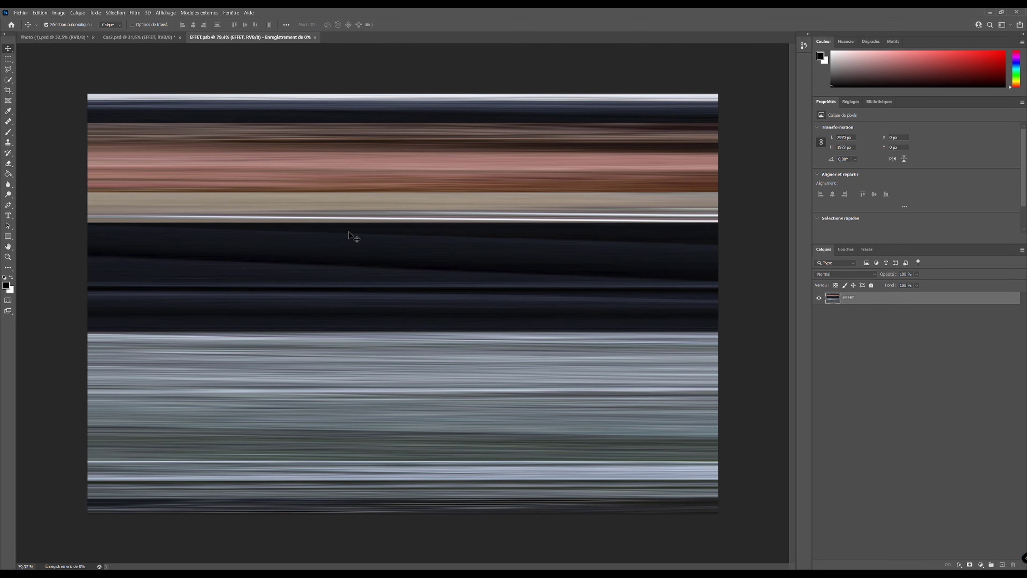
{"action": "left_click", "coordinate": [140, 37]}
{"action": "scroll", "coordinate": [437, 288], "scroll_direction": "up", "scroll_amount": 5}
{"action": "scroll", "coordinate": [407, 292], "scroll_direction": "down", "scroll_amount": 6}
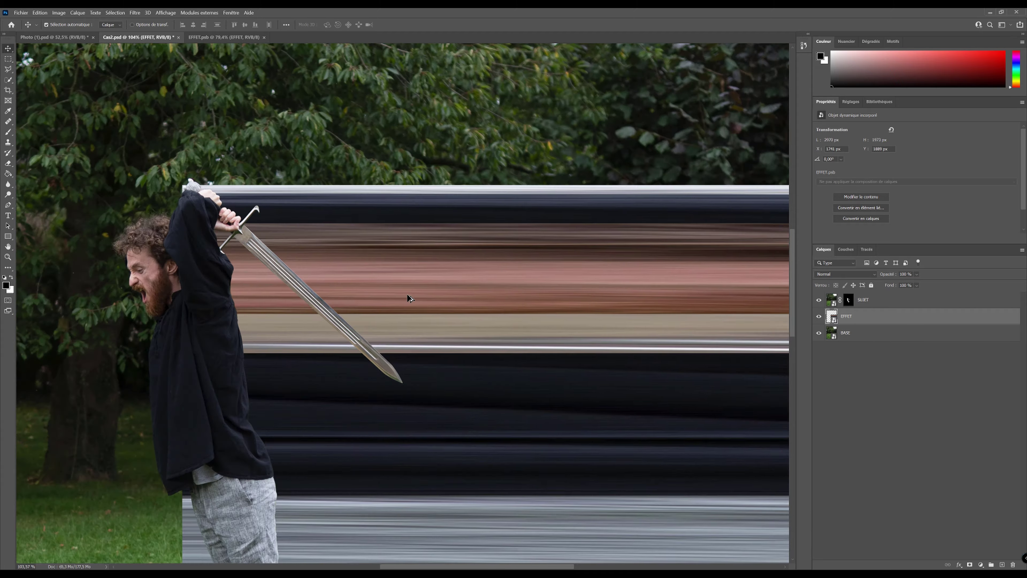
{"action": "scroll", "coordinate": [405, 320], "scroll_direction": "down", "scroll_amount": 1}
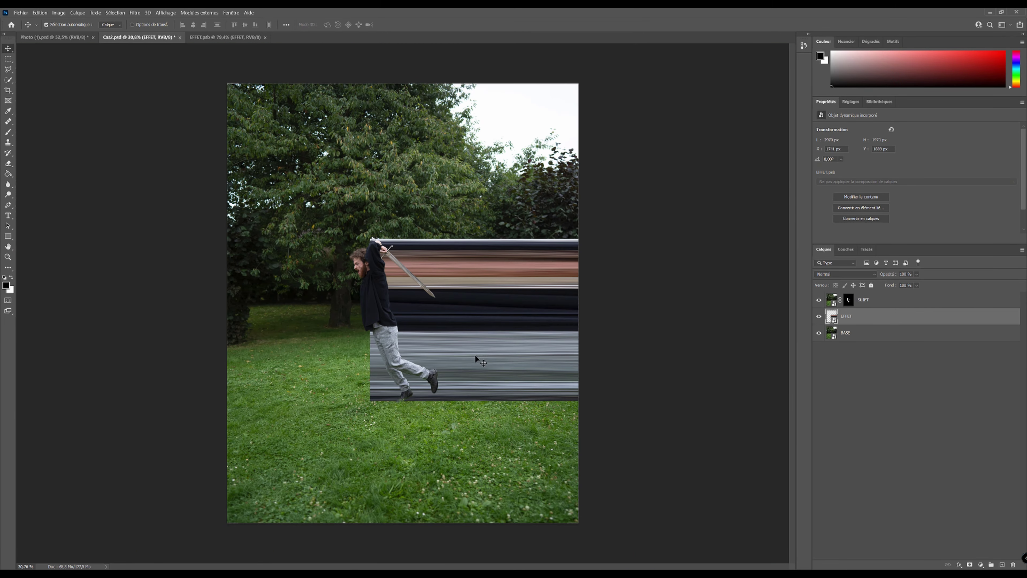
Step: Add a layer mask to EFFET and paint out the band protruding left of the man's legs and the sword's pommel
{"action": "scroll", "coordinate": [485, 356], "scroll_direction": "up", "scroll_amount": 4}
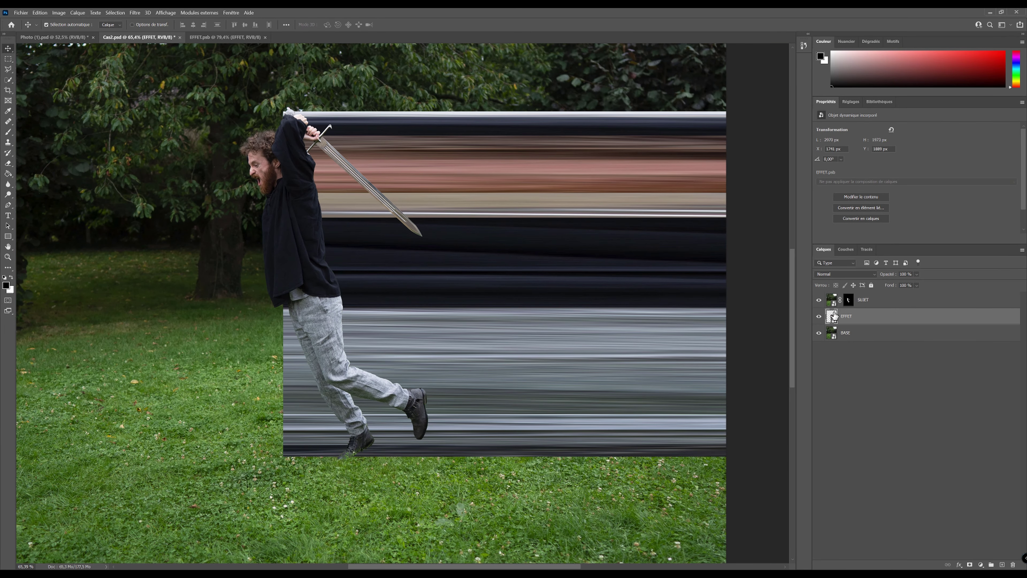
{"action": "left_click", "coordinate": [973, 563]}
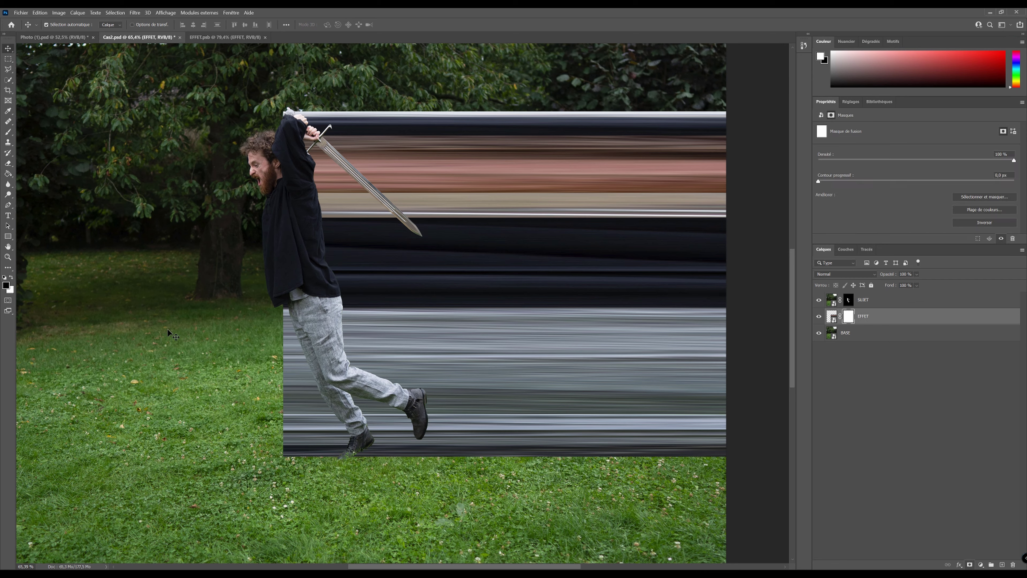
{"action": "key", "text": "b"}
{"action": "key", "text": "x"}
{"action": "mouse_move", "coordinate": [269, 304]}
{"action": "left_mouse_down"}
{"action": "mouse_move", "coordinate": [296, 439]}
{"action": "mouse_move", "coordinate": [277, 334]}
{"action": "mouse_move", "coordinate": [303, 415]}
{"action": "mouse_move", "coordinate": [295, 374]}
{"action": "mouse_move", "coordinate": [333, 439]}
{"action": "left_mouse_up"}
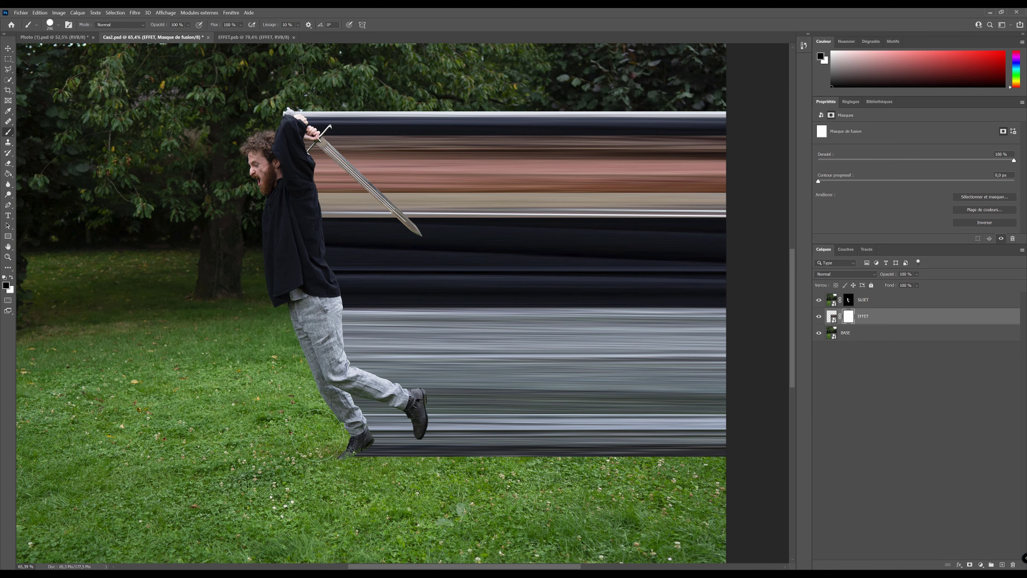
{"action": "scroll", "coordinate": [239, 322], "scroll_direction": "down", "scroll_amount": 2}
{"action": "scroll", "coordinate": [251, 284], "scroll_direction": "up", "scroll_amount": 5}
{"action": "scroll", "coordinate": [277, 139], "scroll_direction": "up", "scroll_amount": 5}
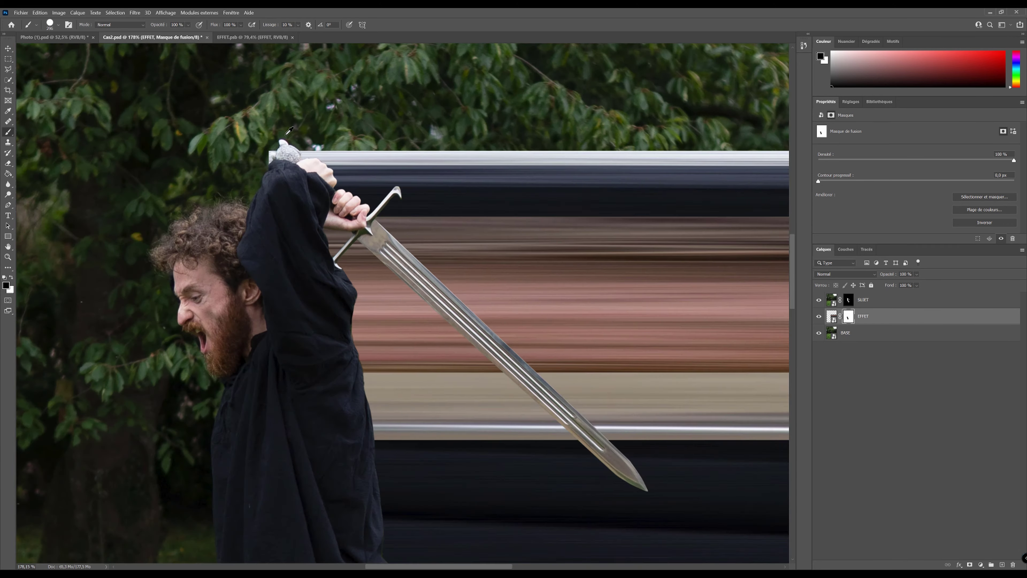
{"action": "right_click", "coordinate": [222, 153], "text": "alt"}
{"action": "left_click_drag", "start_coordinate": [214, 156], "coordinate": [232, 216]}
Step: Reduce the EFFET band's height to about 1878 px, raising its bottom edge to the raised shoe's toe
{"action": "scroll", "coordinate": [318, 421], "scroll_direction": "down", "scroll_amount": 6}
{"action": "scroll", "coordinate": [364, 405], "scroll_direction": "down", "scroll_amount": 5}
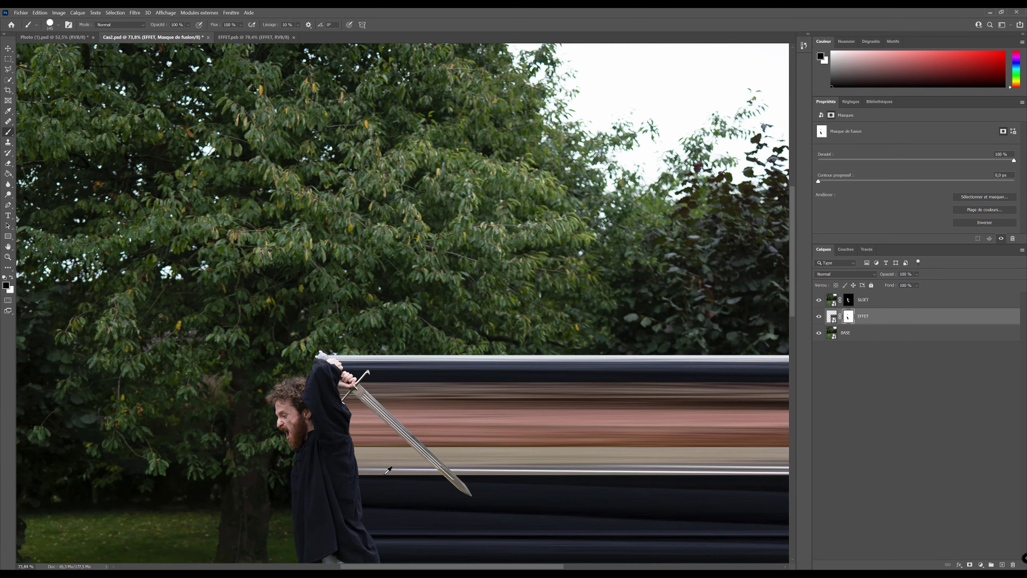
{"action": "scroll", "coordinate": [433, 348], "scroll_direction": "up", "scroll_amount": 4}
{"action": "scroll", "coordinate": [432, 331], "scroll_direction": "up", "scroll_amount": 2}
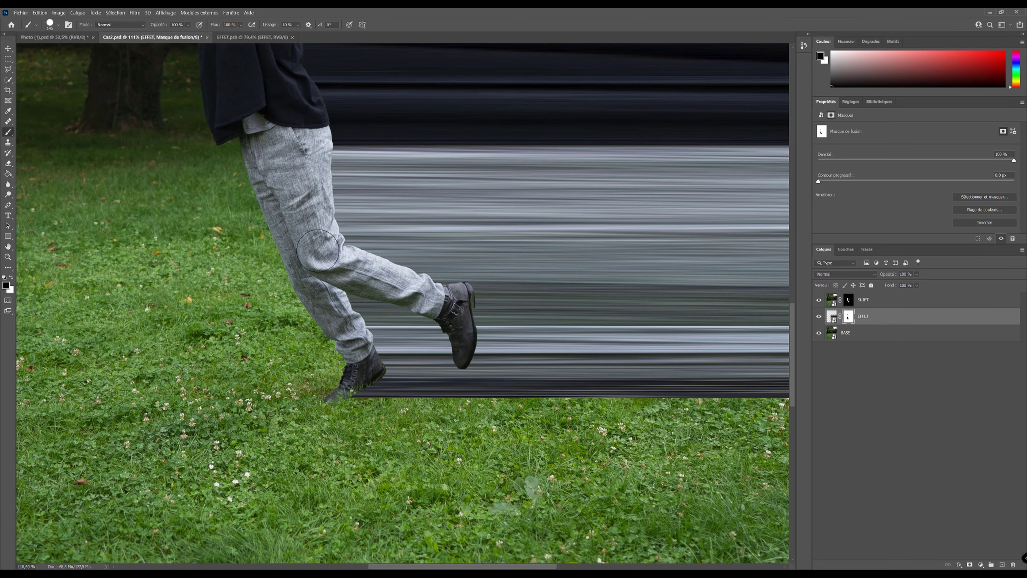
{"action": "key", "text": "ctrl+t"}
{"action": "left_click_drag", "start_coordinate": [675, 389], "coordinate": [687, 369]}
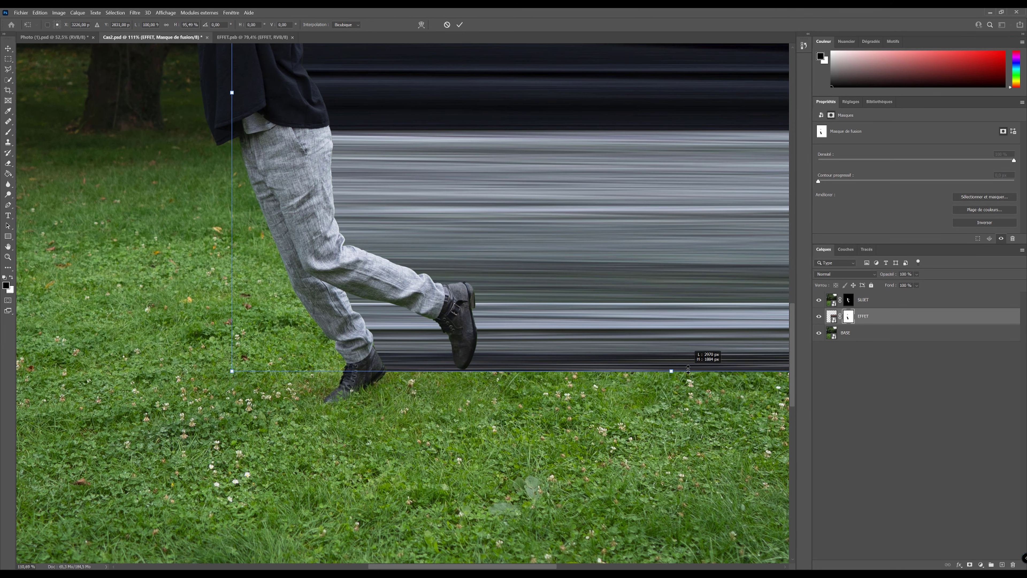
{"action": "key", "text": "Return"}
Step: Paint black on the EFFET mask to hide the band between the two shoes and tidy the raised shoe's toe
{"action": "left_click", "coordinate": [8, 132]}
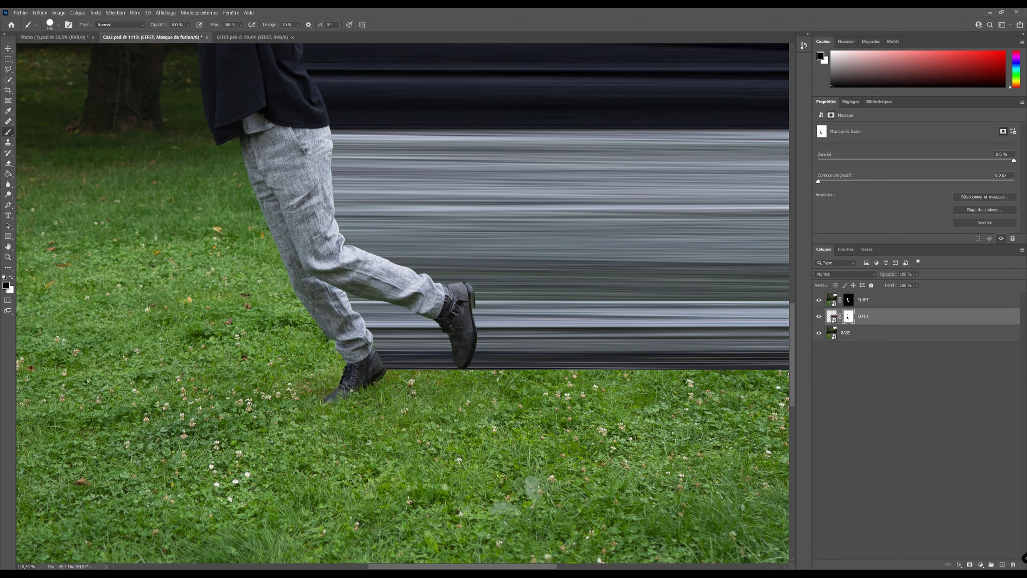
{"action": "mouse_move", "coordinate": [395, 372]}
{"action": "left_mouse_down"}
{"action": "mouse_move", "coordinate": [409, 396]}
{"action": "mouse_move", "coordinate": [348, 309]}
{"action": "mouse_move", "coordinate": [405, 318]}
{"action": "mouse_move", "coordinate": [442, 383]}
{"action": "left_mouse_up"}
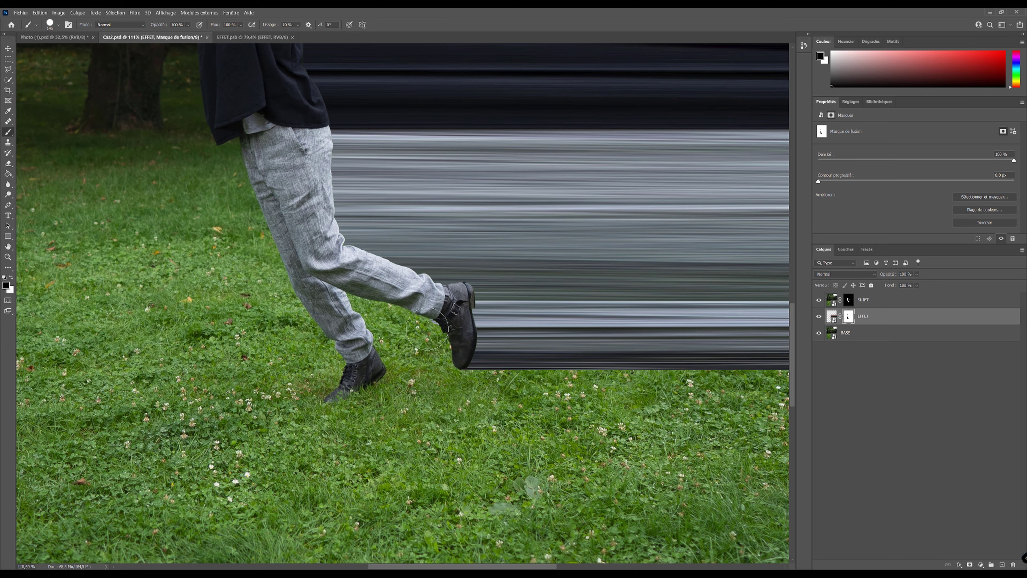
{"action": "scroll", "coordinate": [439, 318], "scroll_direction": "up", "scroll_amount": 4}
{"action": "scroll", "coordinate": [440, 317], "scroll_direction": "up", "scroll_amount": 3}
{"action": "mouse_move", "coordinate": [343, 336]}
{"action": "left_mouse_down"}
{"action": "mouse_move", "coordinate": [229, 326]}
{"action": "mouse_move", "coordinate": [343, 336]}
{"action": "left_mouse_up"}
{"action": "scroll", "coordinate": [408, 359], "scroll_direction": "down", "scroll_amount": 10}
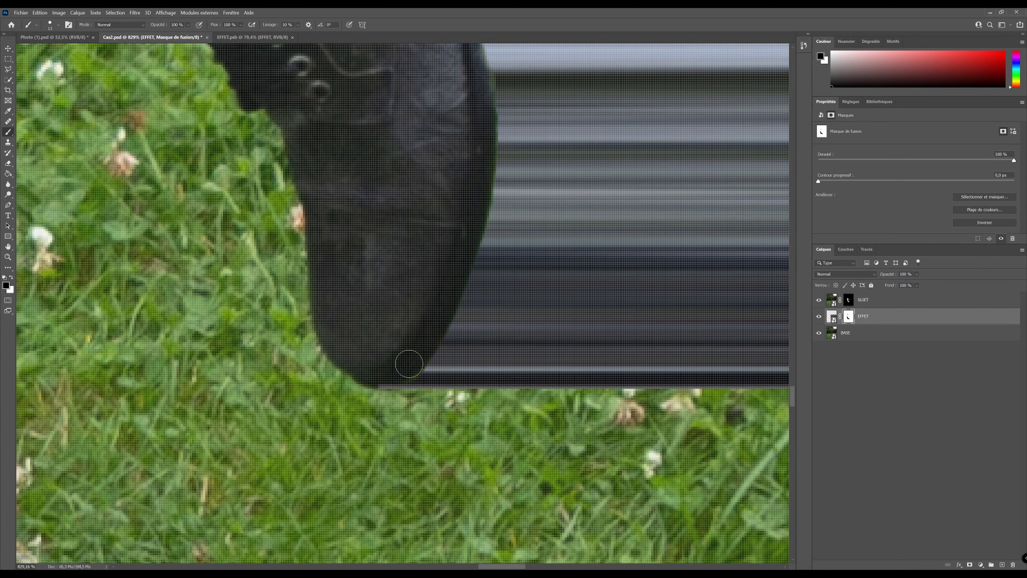
Step: In the EFFET smart object's contents, stretch the top of the grey trouser band slightly upward, save, and return to Cas2.psd
{"action": "key", "text": "v"}
{"action": "scroll", "coordinate": [417, 357], "scroll_direction": "up", "scroll_amount": 2}
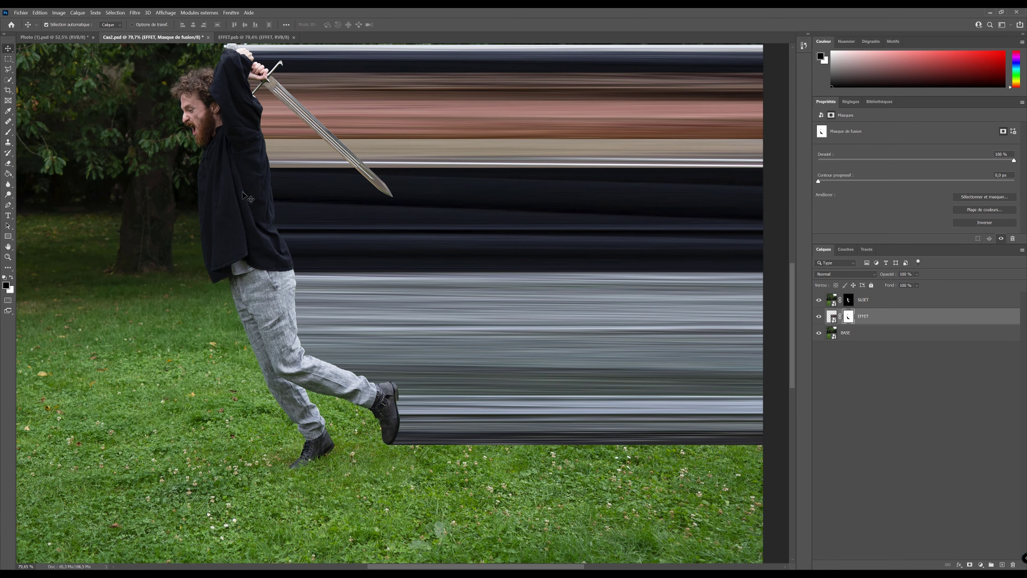
{"action": "scroll", "coordinate": [276, 235], "scroll_direction": "up", "scroll_amount": 2}
{"action": "scroll", "coordinate": [250, 235], "scroll_direction": "up", "scroll_amount": 3}
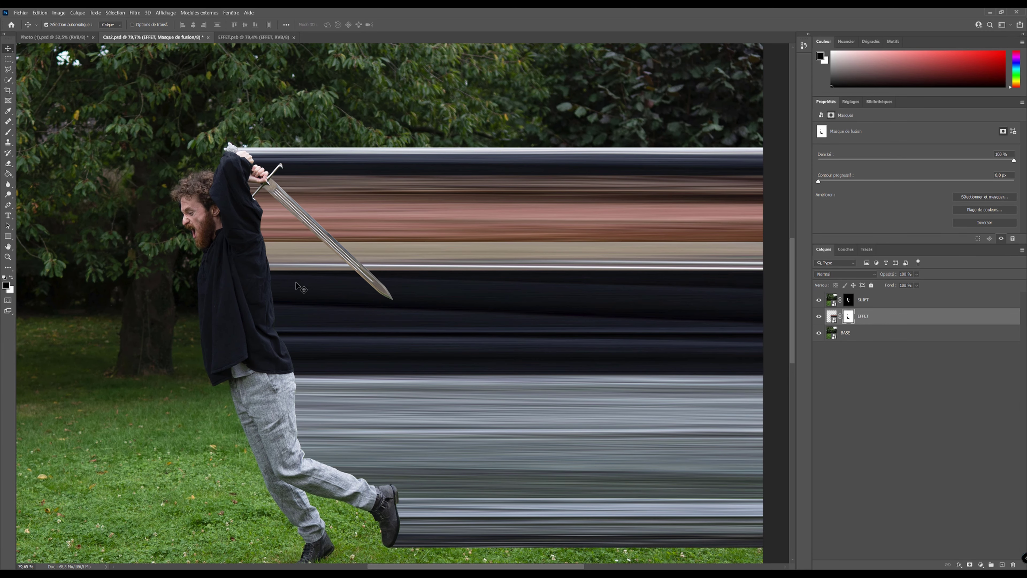
{"action": "double_click", "coordinate": [832, 322]}
{"action": "left_click", "coordinate": [9, 59]}
{"action": "left_click_drag", "start_coordinate": [95, 327], "coordinate": [771, 345]}
{"action": "key", "text": "ctrl+t"}
{"action": "left_click_drag", "start_coordinate": [409, 327], "coordinate": [409, 319]}
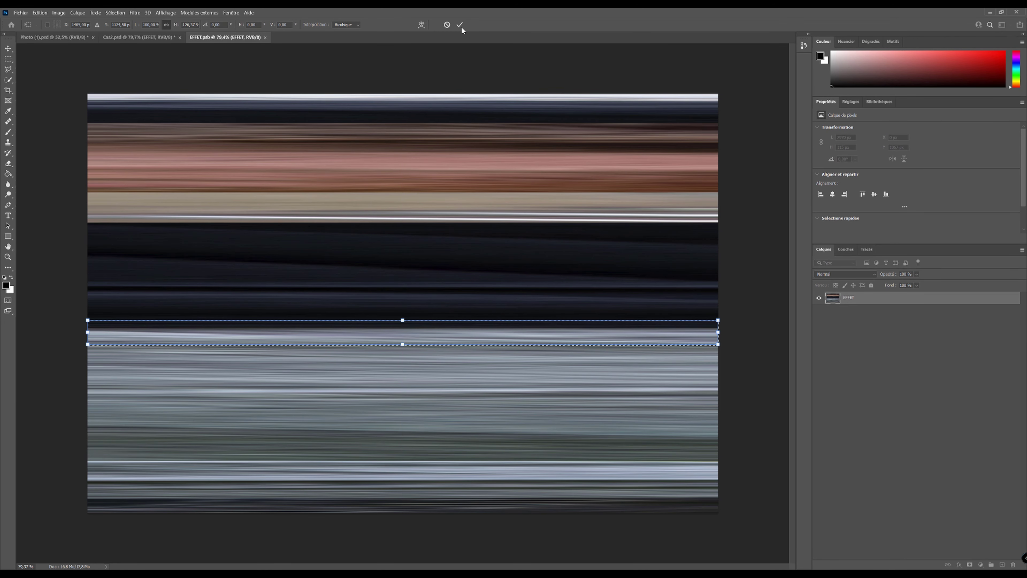
{"action": "left_click", "coordinate": [460, 24]}
{"action": "key", "text": "ctrl+s"}
{"action": "left_click", "coordinate": [139, 37]}
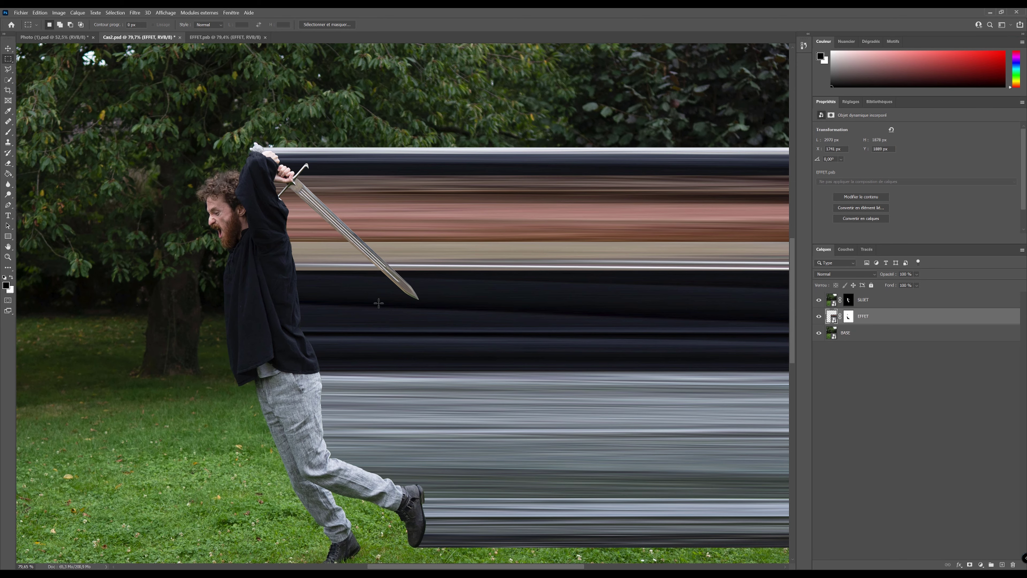
Step: In the EFFET contents, stretch the transition between the beige and black bands upward, save, and return to Cas2.psd
{"action": "left_click", "coordinate": [212, 37]}
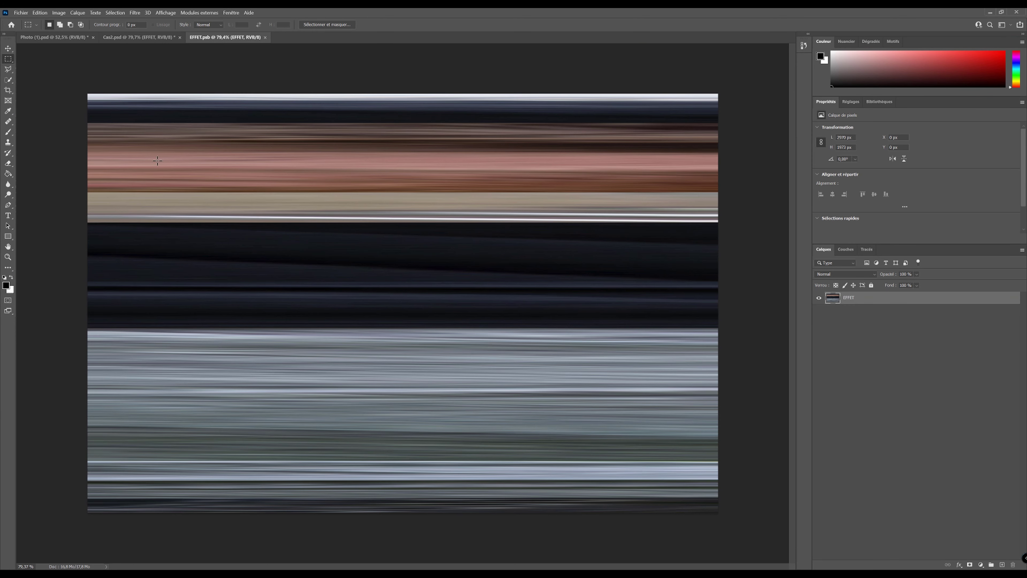
{"action": "left_click_drag", "start_coordinate": [65, 202], "coordinate": [744, 237]}
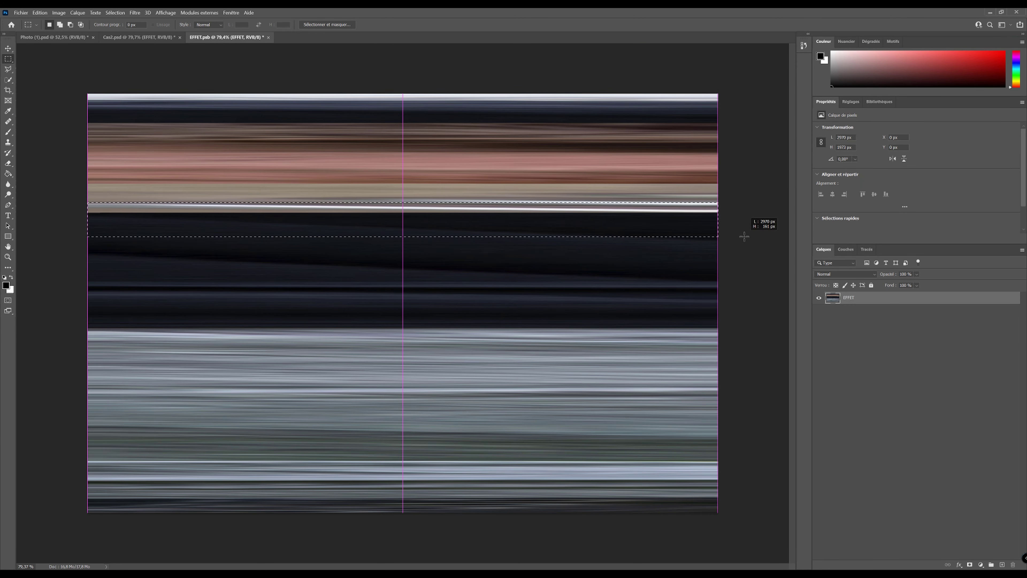
{"action": "key", "text": "ctrl+t"}
{"action": "left_click_drag", "start_coordinate": [403, 203], "coordinate": [402, 191]}
{"action": "left_click", "coordinate": [459, 24]}
{"action": "key", "text": "ctrl+s"}
{"action": "left_click", "coordinate": [139, 37]}
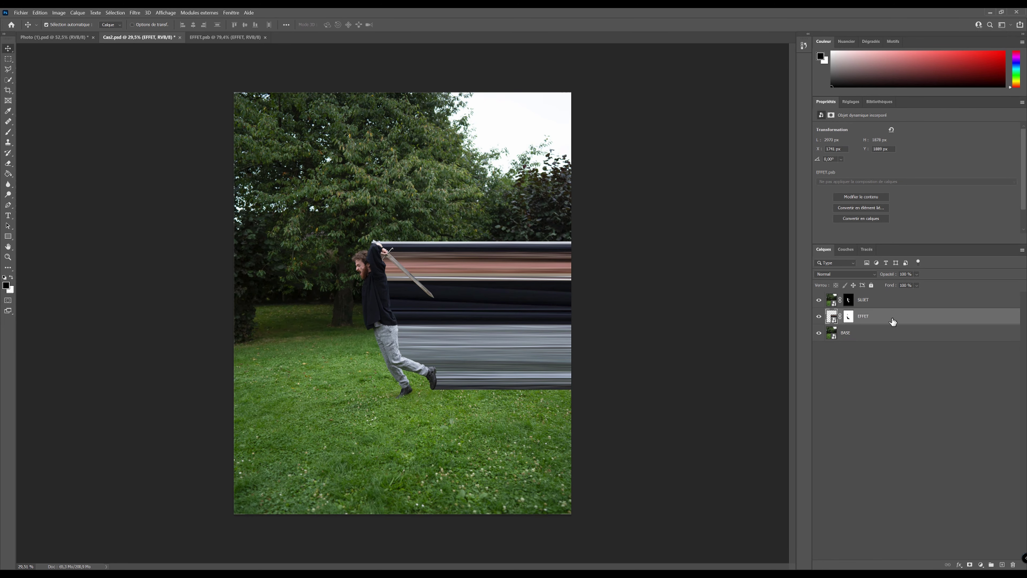
Step: Convert the masked EFFET layer to a new smart object, embedding its mask
{"action": "right_click", "coordinate": [884, 319]}
{"action": "left_click", "coordinate": [869, 321]}
{"action": "right_click", "coordinate": [869, 318]}
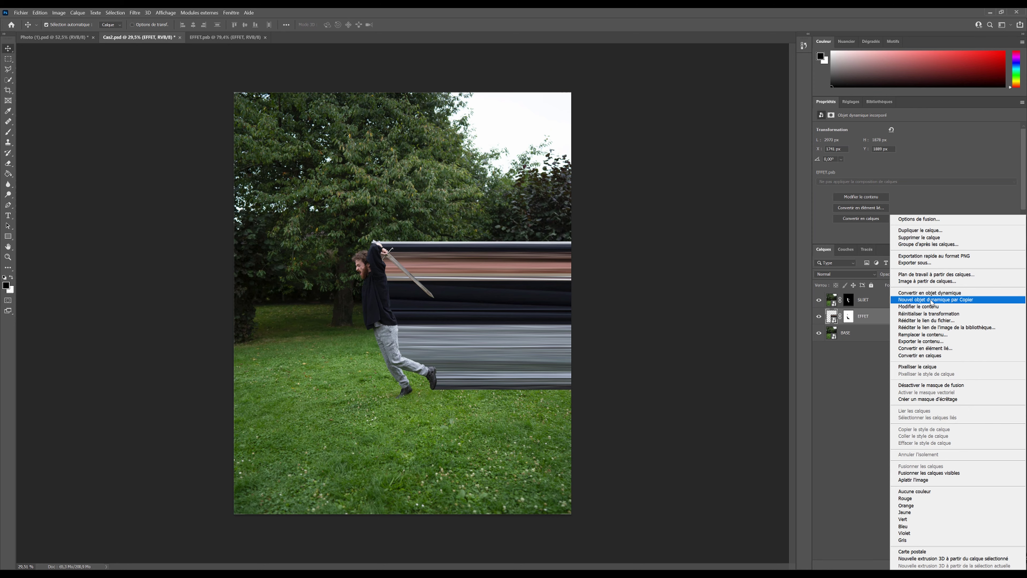
{"action": "left_click", "coordinate": [922, 293]}
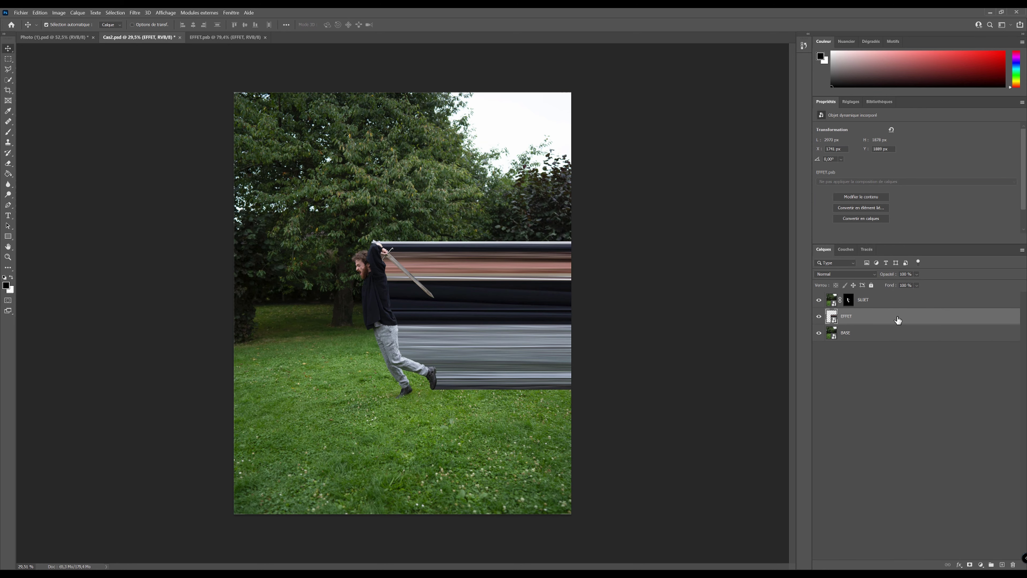
Step: Warp the EFFET band, sweeping its free end upward behind the man and folding its upper outer corner down toward the grass
{"action": "key", "text": "ctrl+t"}
{"action": "right_click", "coordinate": [499, 278]}
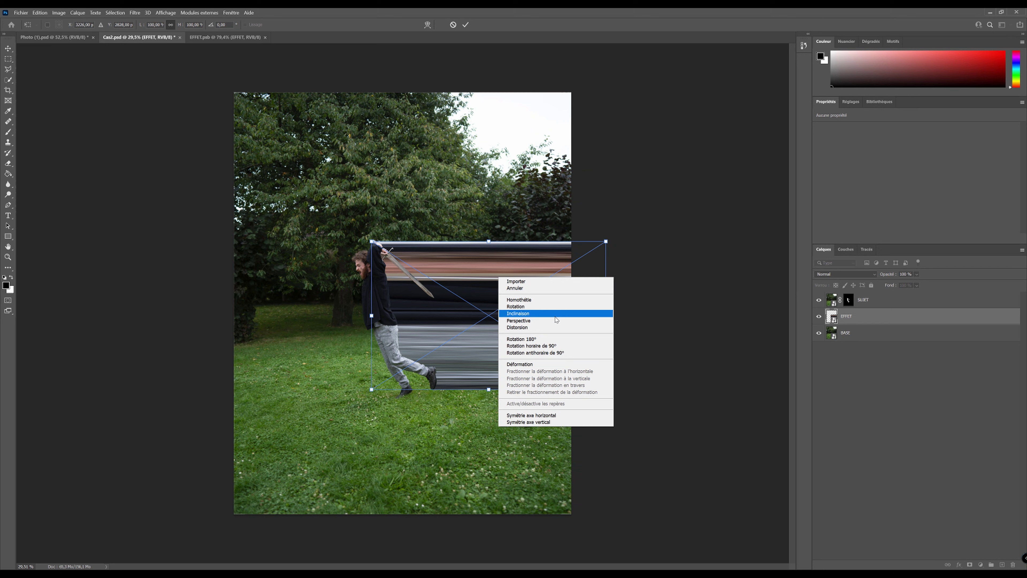
{"action": "left_click", "coordinate": [522, 364]}
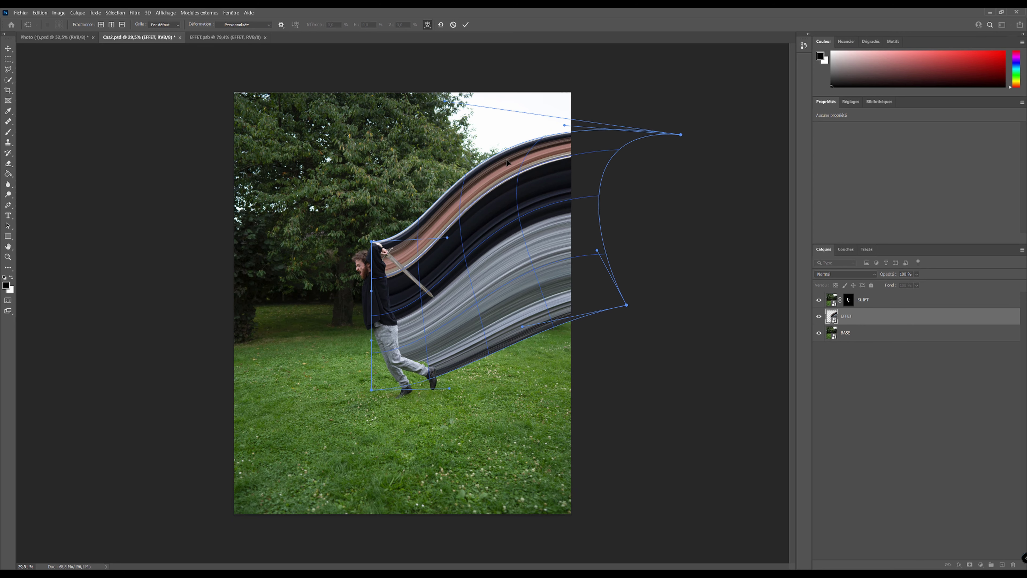
{"action": "left_click_drag", "start_coordinate": [511, 267], "coordinate": [581, 183]}
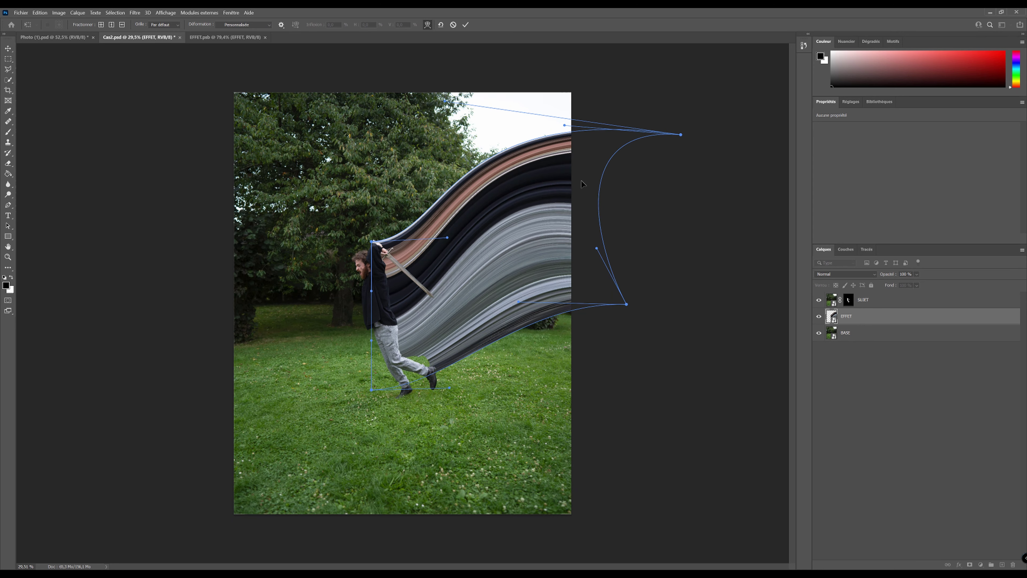
{"action": "left_click_drag", "start_coordinate": [668, 152], "coordinate": [721, 209]}
{"action": "left_click_drag", "start_coordinate": [624, 306], "coordinate": [604, 309]}
{"action": "left_click_drag", "start_coordinate": [732, 194], "coordinate": [526, 444]}
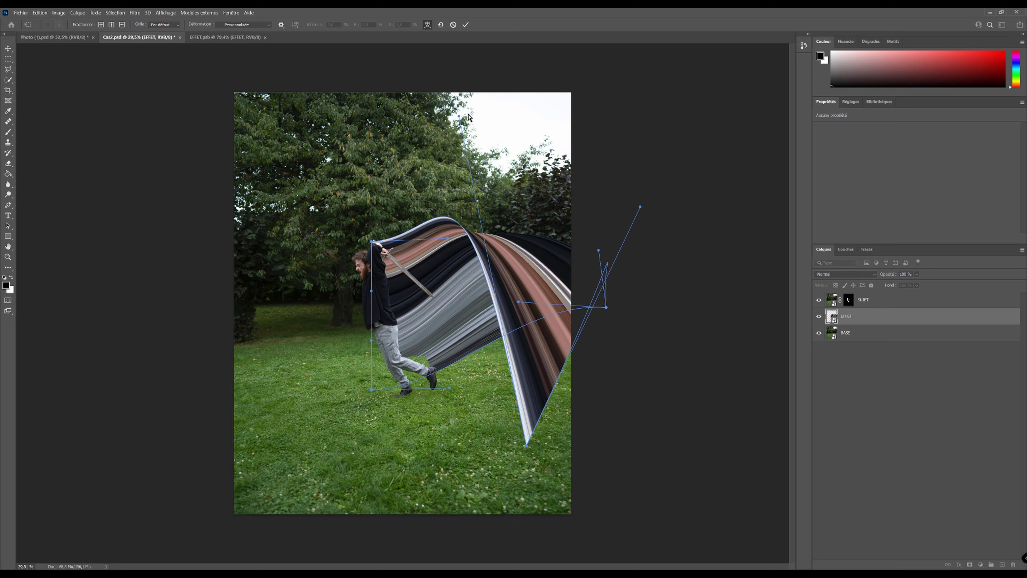
Step: Extend the folded end beyond the photo's lower edge, pull the band's lower inner corner below the shoes, and apply the warp
{"action": "left_click_drag", "start_coordinate": [500, 239], "coordinate": [521, 219]}
{"action": "left_click_drag", "start_coordinate": [606, 308], "coordinate": [646, 394]}
{"action": "left_click_drag", "start_coordinate": [527, 468], "coordinate": [485, 501]}
{"action": "left_click_drag", "start_coordinate": [664, 224], "coordinate": [695, 498]}
{"action": "mouse_move", "coordinate": [485, 501]}
{"action": "left_mouse_down"}
{"action": "mouse_move", "coordinate": [483, 559]}
{"action": "mouse_move", "coordinate": [474, 516]}
{"action": "left_mouse_up"}
{"action": "left_click_drag", "start_coordinate": [491, 50], "coordinate": [626, 66]}
{"action": "left_click_drag", "start_coordinate": [474, 516], "coordinate": [390, 518]}
{"action": "left_click_drag", "start_coordinate": [645, 394], "coordinate": [692, 486]}
{"action": "left_click_drag", "start_coordinate": [390, 518], "coordinate": [375, 515]}
{"action": "scroll", "coordinate": [416, 348], "scroll_direction": "up", "scroll_amount": 6}
{"action": "left_click_drag", "start_coordinate": [341, 421], "coordinate": [332, 474]}
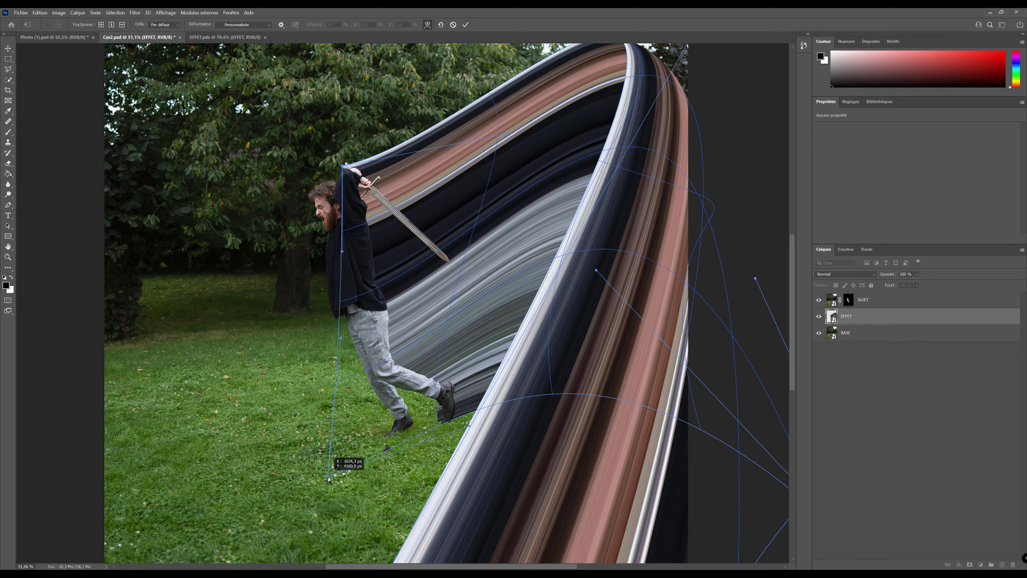
{"action": "key", "text": "Return"}
{"action": "scroll", "coordinate": [536, 293], "scroll_direction": "down", "scroll_amount": 6}
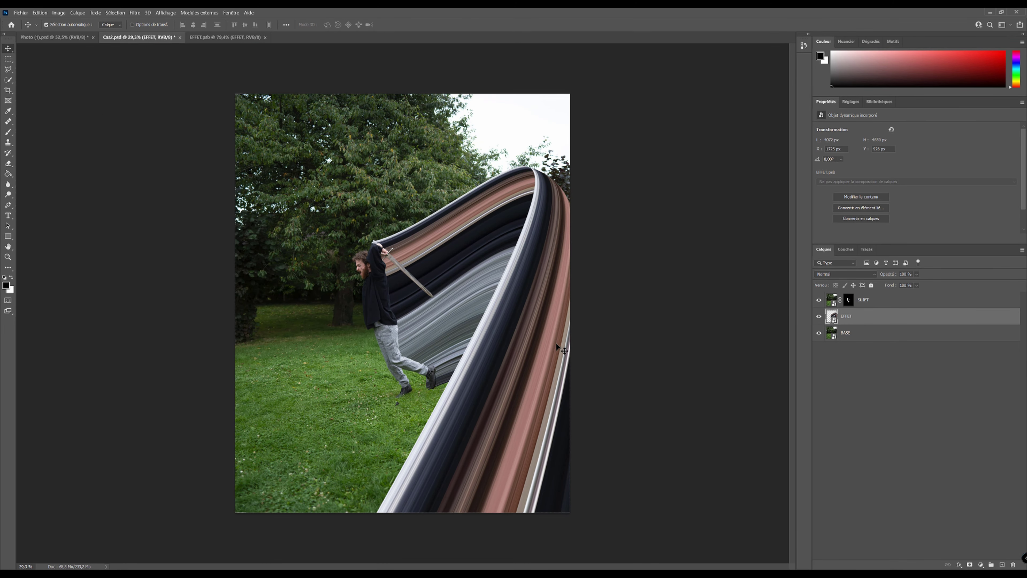
Step: Add a layer mask to EFFET and paint black on it to hide the stray band fragments around both shoes
{"action": "scroll", "coordinate": [440, 376], "scroll_direction": "up", "scroll_amount": 8}
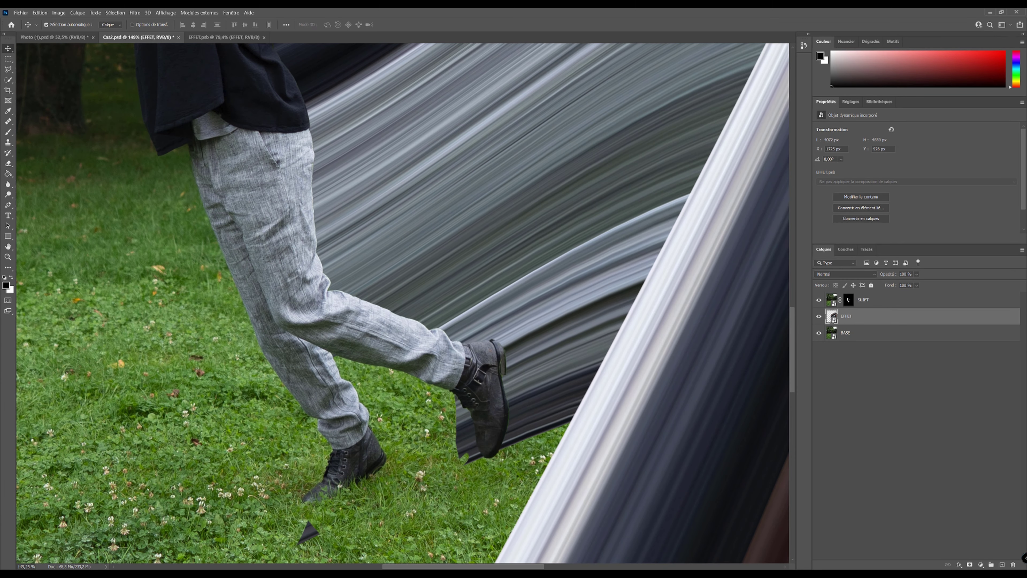
{"action": "left_click", "coordinate": [970, 565]}
{"action": "left_click", "coordinate": [8, 133]}
{"action": "left_click_drag", "start_coordinate": [291, 433], "coordinate": [326, 445]}
{"action": "left_click", "coordinate": [311, 535]}
{"action": "left_click_drag", "start_coordinate": [437, 411], "coordinate": [459, 449]}
{"action": "scroll", "coordinate": [441, 453], "scroll_direction": "down", "scroll_amount": 4}
{"action": "key", "text": "ctrl+0"}
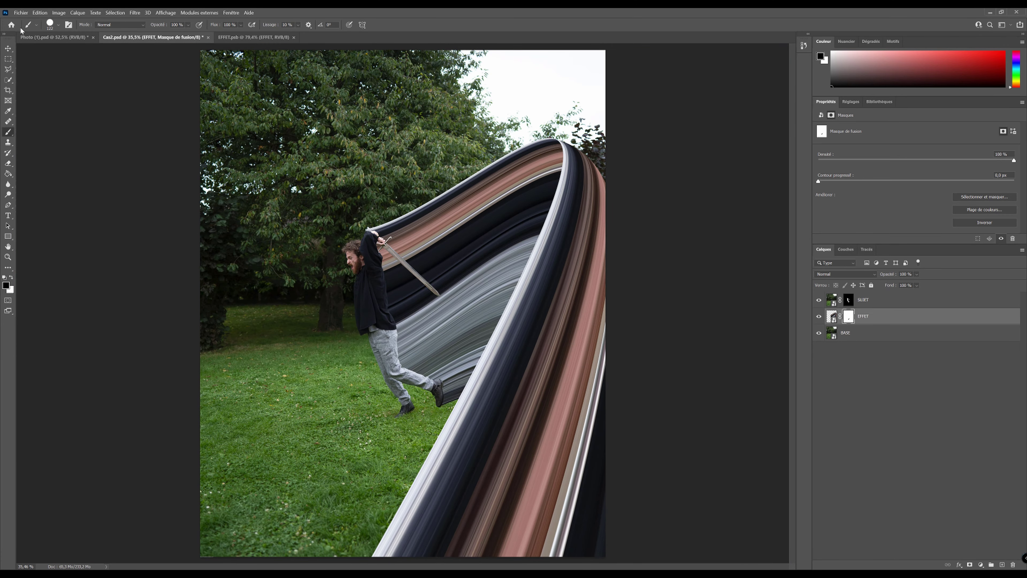
{"action": "left_click", "coordinate": [8, 49]}
Step: Try a drop shadow (Ombre portée) on the SUJET layer and discard the layer style
{"action": "scroll", "coordinate": [351, 229], "scroll_direction": "down", "scroll_amount": 2}
{"action": "scroll", "coordinate": [352, 229], "scroll_direction": "up", "scroll_amount": 5}
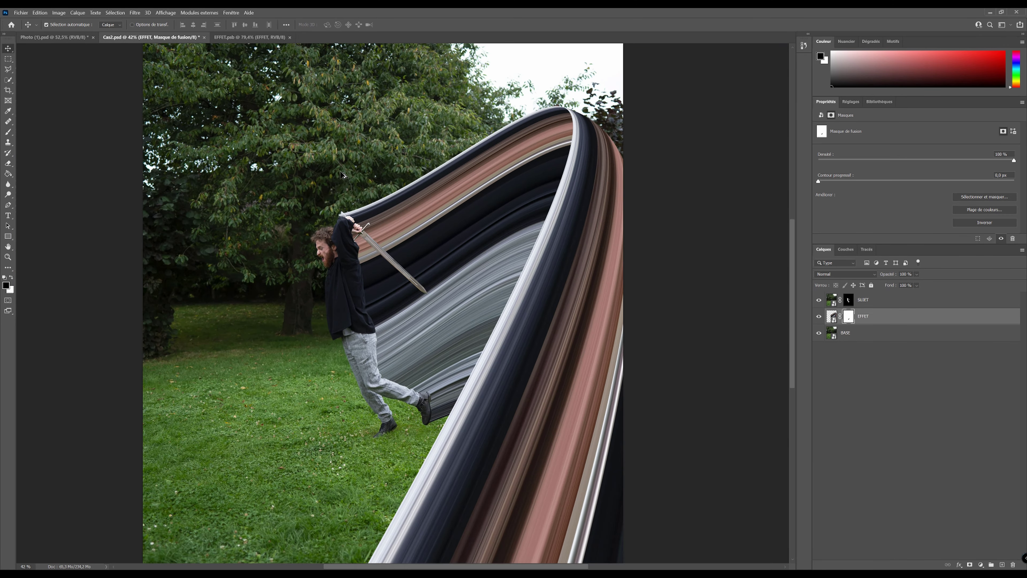
{"action": "scroll", "coordinate": [352, 229], "scroll_direction": "up", "scroll_amount": 4}
{"action": "scroll", "coordinate": [358, 239], "scroll_direction": "down", "scroll_amount": 9}
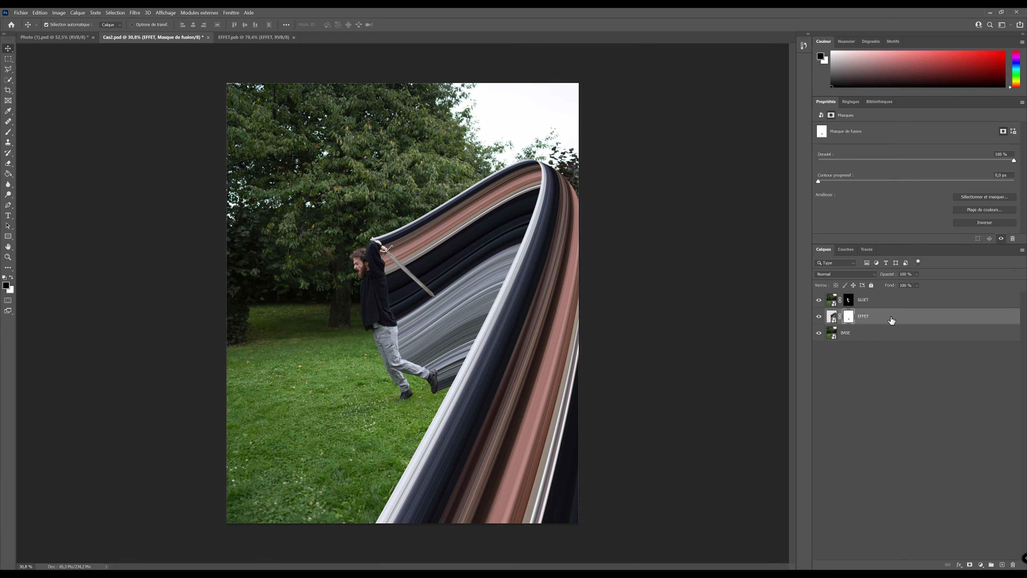
{"action": "left_click", "coordinate": [886, 305]}
{"action": "double_click", "coordinate": [921, 300]}
{"action": "left_click", "coordinate": [668, 251]}
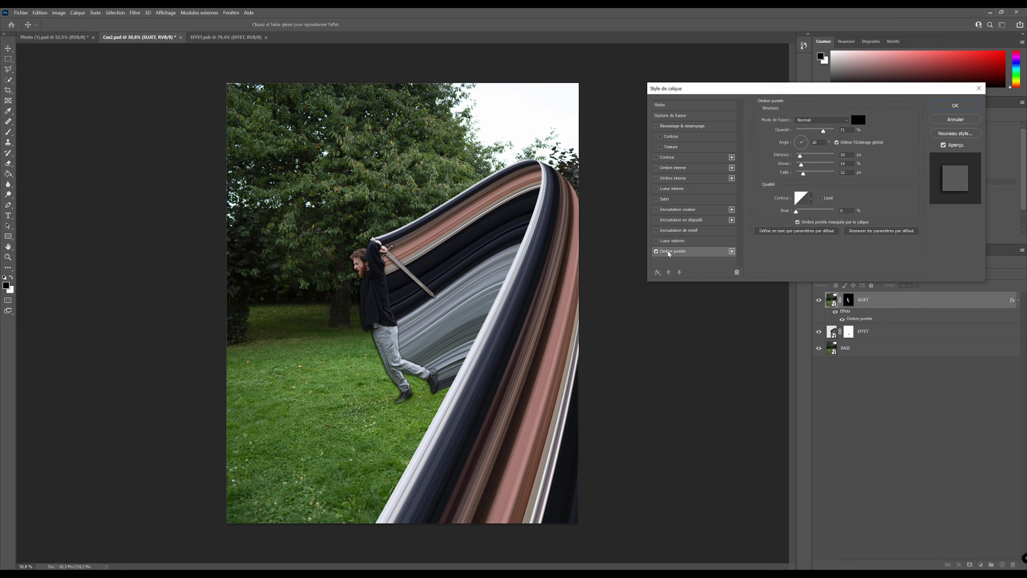
{"action": "left_click", "coordinate": [408, 302]}
{"action": "left_click", "coordinate": [955, 119]}
Step: Add an empty layer above EFFET and set up a soft round brush with 0% hardness, 57% opacity and 10% flow
{"action": "scroll", "coordinate": [292, 219], "scroll_direction": "up", "scroll_amount": 3}
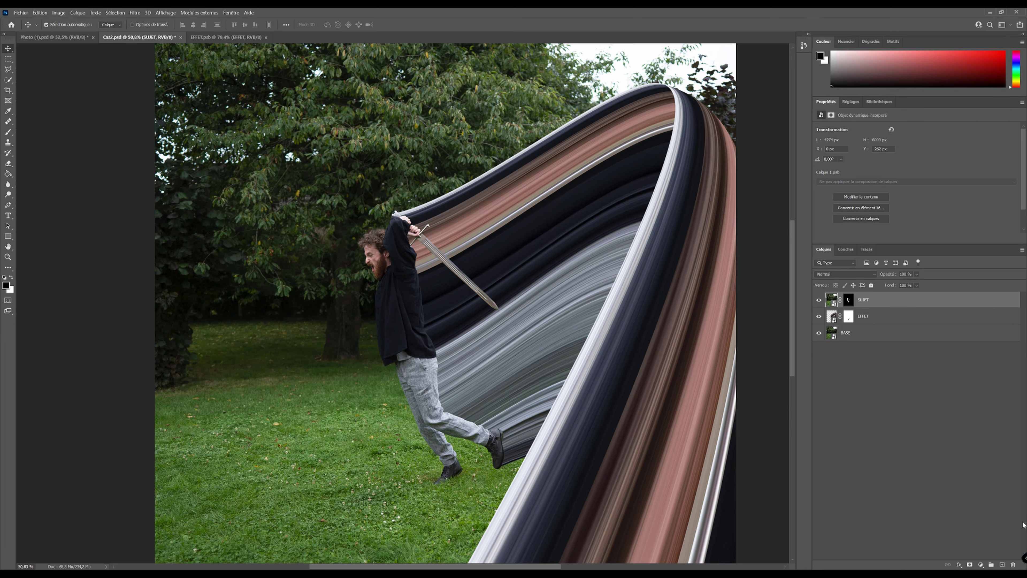
{"action": "key", "text": "alt+bracketleft"}
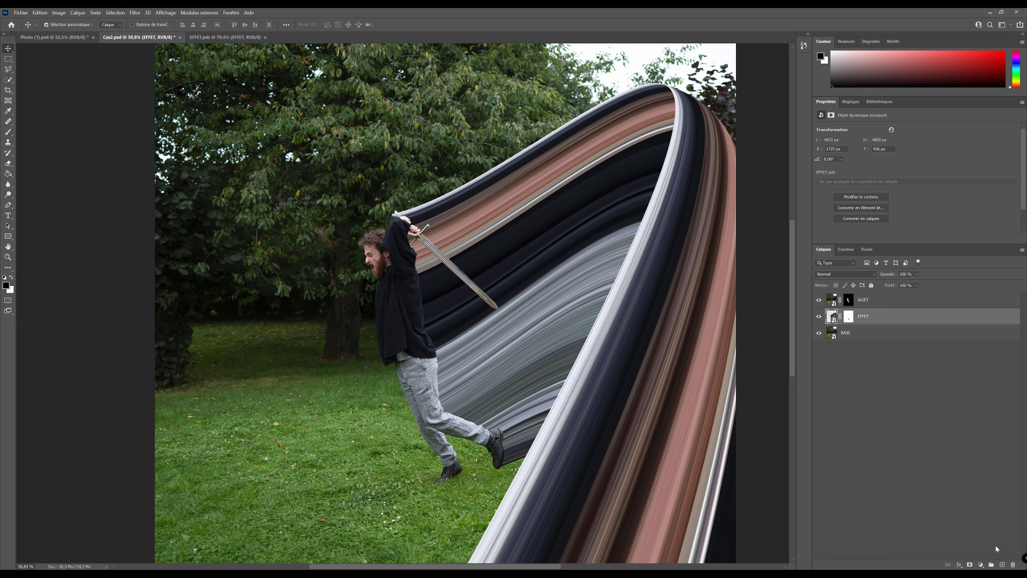
{"action": "left_click", "coordinate": [1002, 564]}
{"action": "key", "text": "b"}
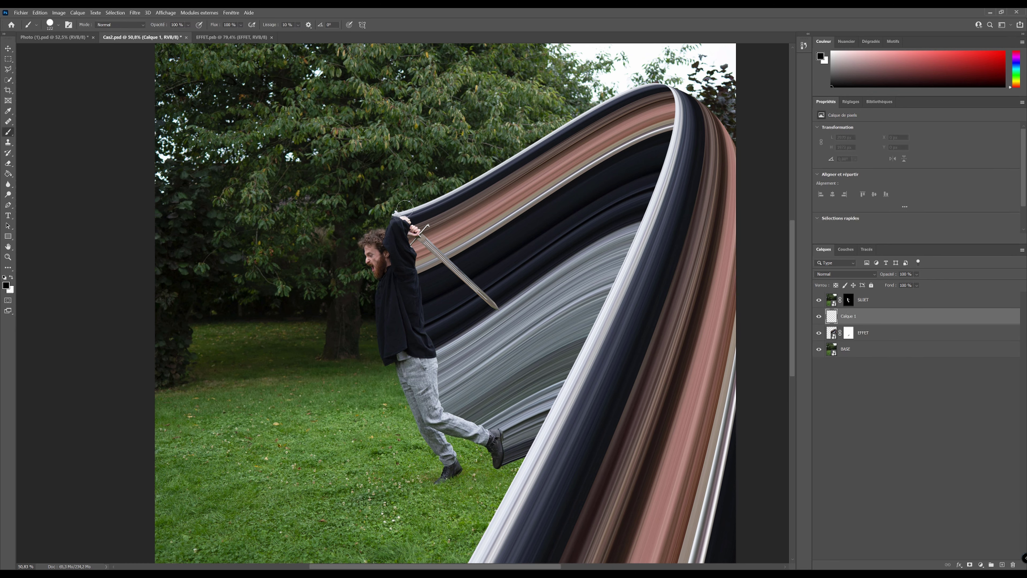
{"action": "right_click", "coordinate": [470, 298]}
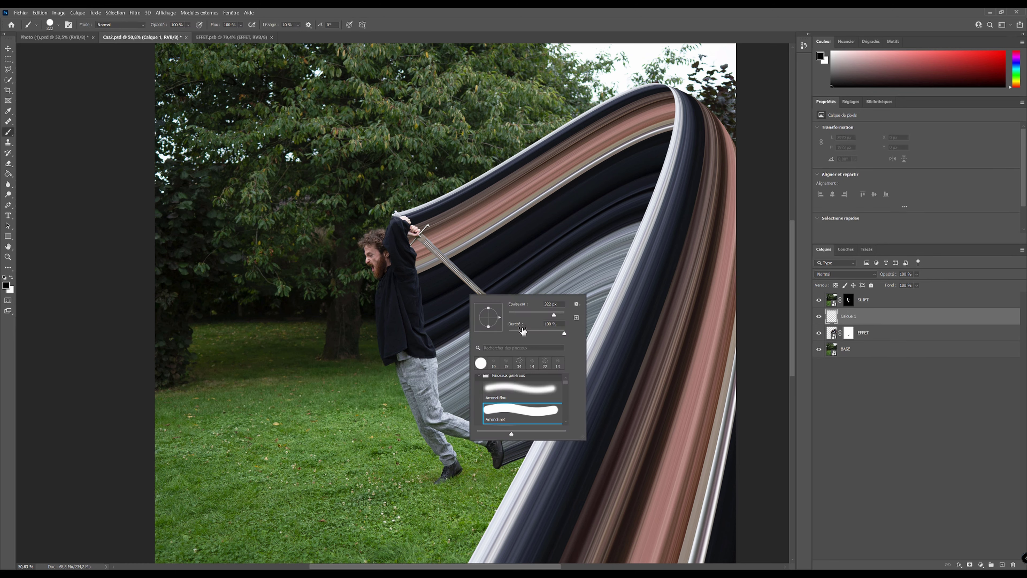
{"action": "left_click", "coordinate": [511, 386]}
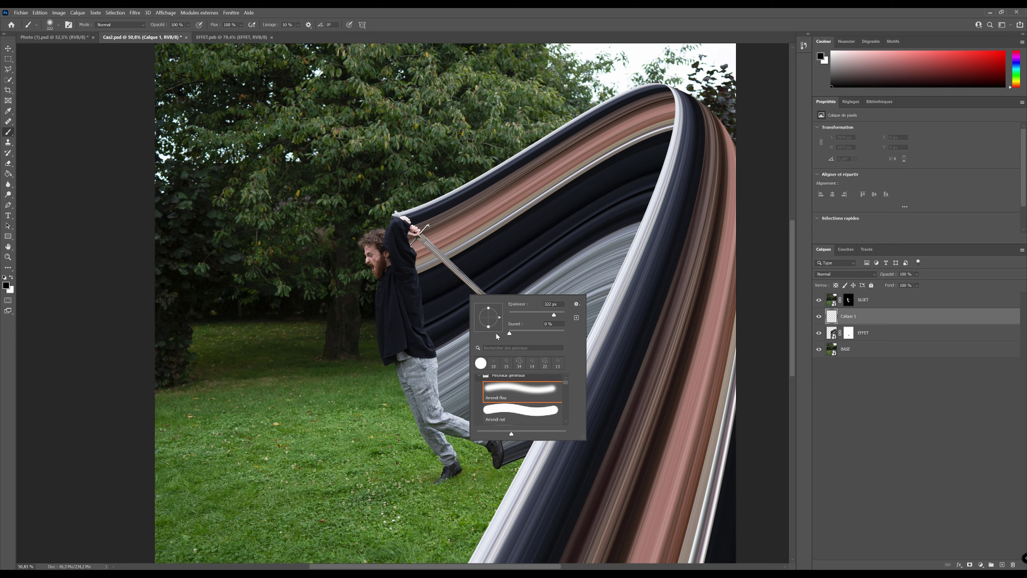
{"action": "left_click", "coordinate": [415, 18]}
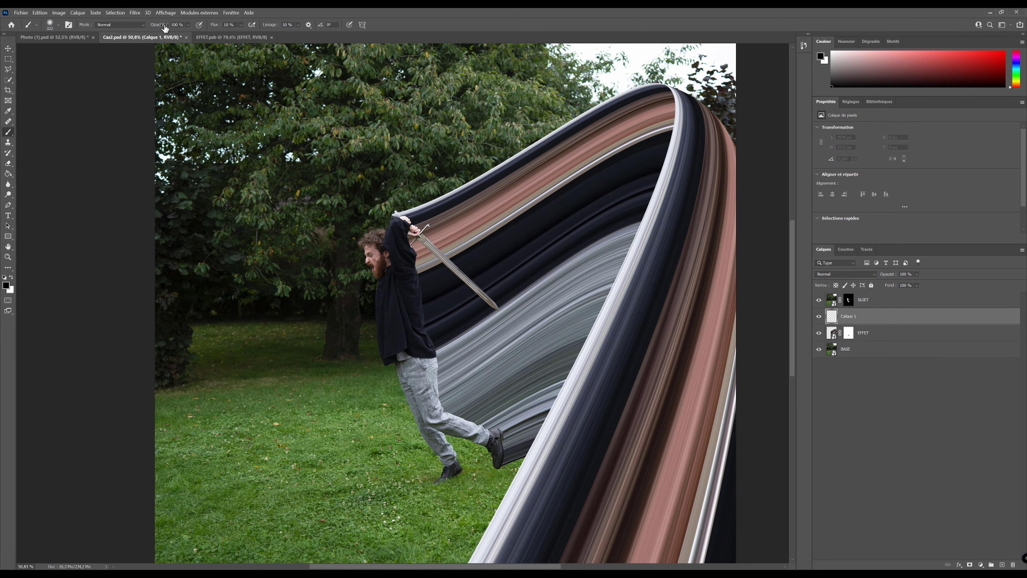
{"action": "scroll", "coordinate": [526, 335], "scroll_direction": "up", "scroll_amount": 6}
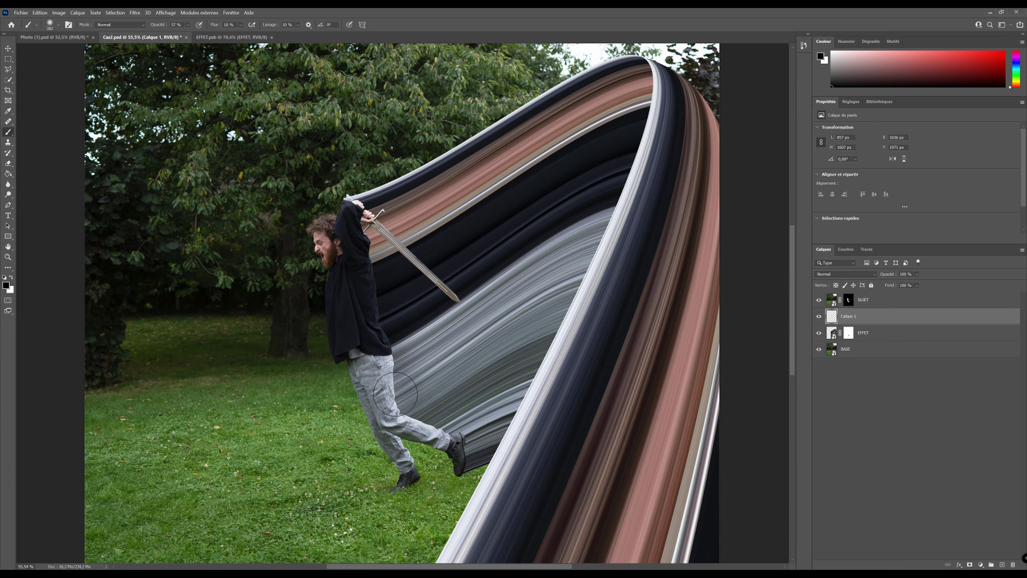
Step: Try painting soft black shading behind the man on the new layer, and remove it again
{"action": "mouse_move", "coordinate": [395, 394]}
{"action": "left_mouse_down"}
{"action": "mouse_move", "coordinate": [376, 402]}
{"action": "mouse_move", "coordinate": [420, 405]}
{"action": "mouse_move", "coordinate": [372, 354]}
{"action": "mouse_move", "coordinate": [380, 200]}
{"action": "mouse_move", "coordinate": [362, 280]}
{"action": "left_mouse_up"}
{"action": "scroll", "coordinate": [547, 281], "scroll_direction": "down", "scroll_amount": 3}
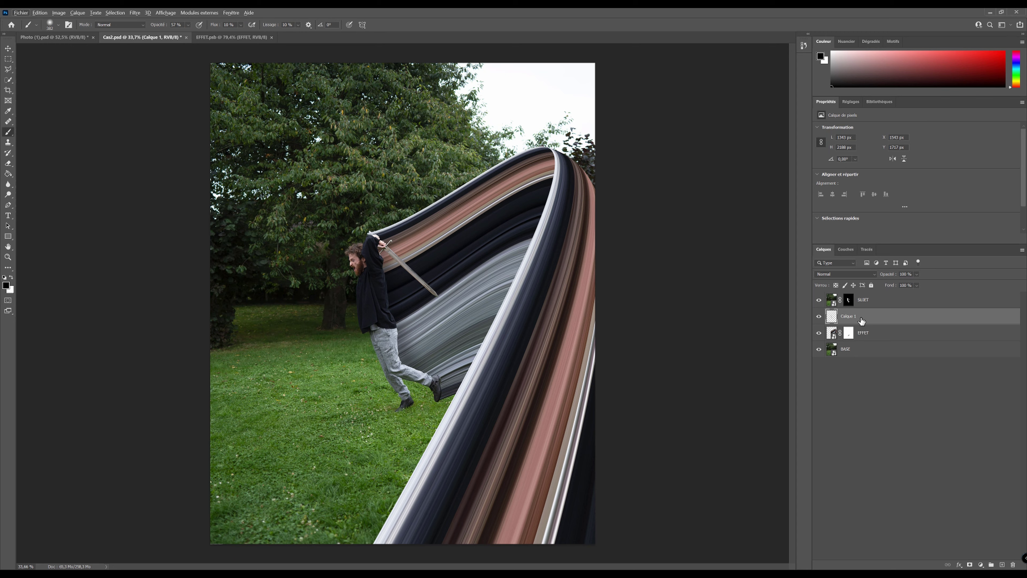
{"action": "left_click_drag", "start_coordinate": [861, 321], "coordinate": [1011, 565]}
{"action": "key", "text": "ctrl+z"}
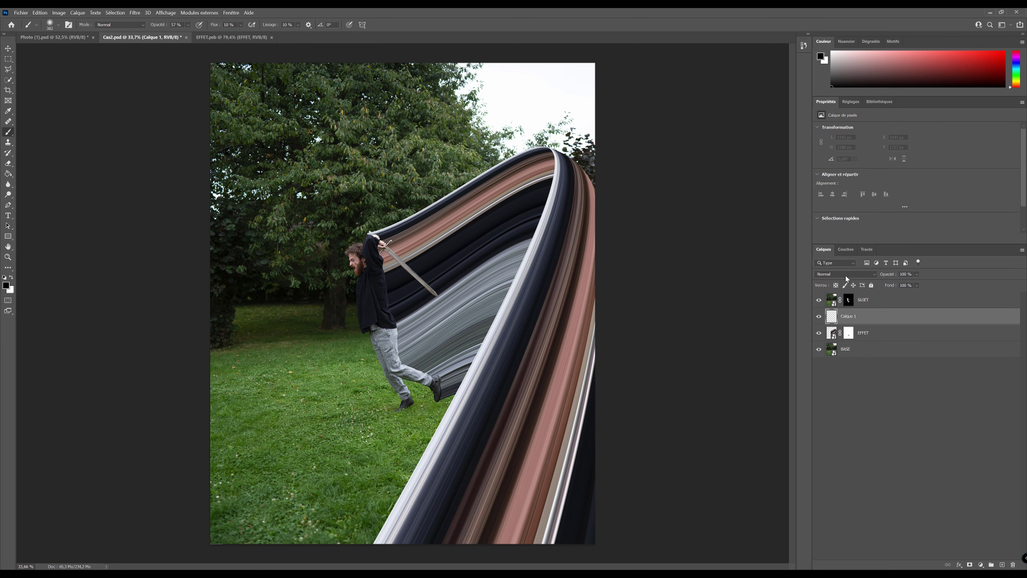
Step: Set the blend mode of the empty layer between SUJET and EFFET to Produit (Multiply)
{"action": "left_click", "coordinate": [845, 274]}
{"action": "left_click", "coordinate": [823, 304]}
{"action": "scroll", "coordinate": [398, 268], "scroll_direction": "up", "scroll_amount": 3}
{"action": "scroll", "coordinate": [397, 228], "scroll_direction": "down", "scroll_amount": 2}
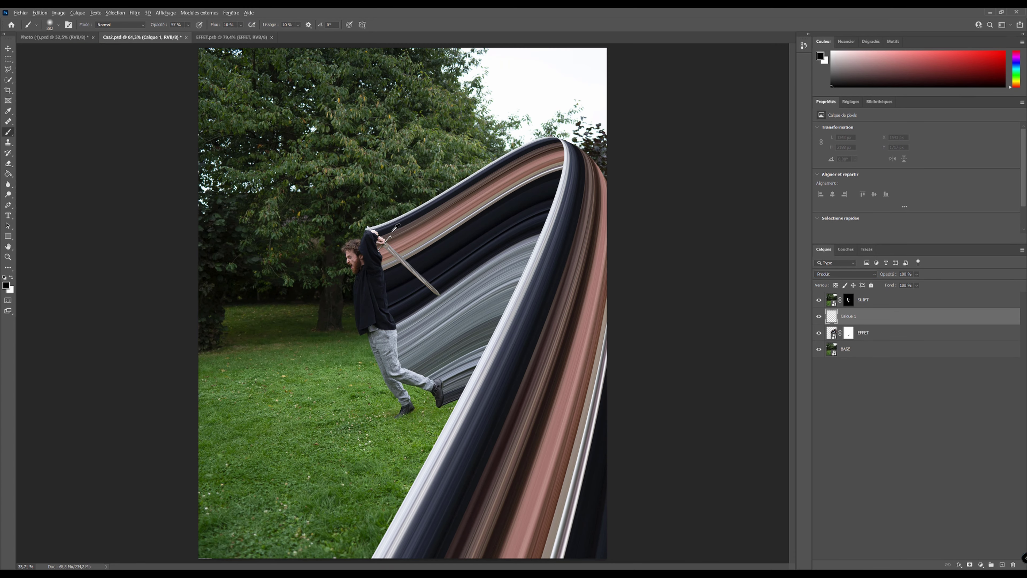
{"action": "scroll", "coordinate": [423, 255], "scroll_direction": "down", "scroll_amount": 2}
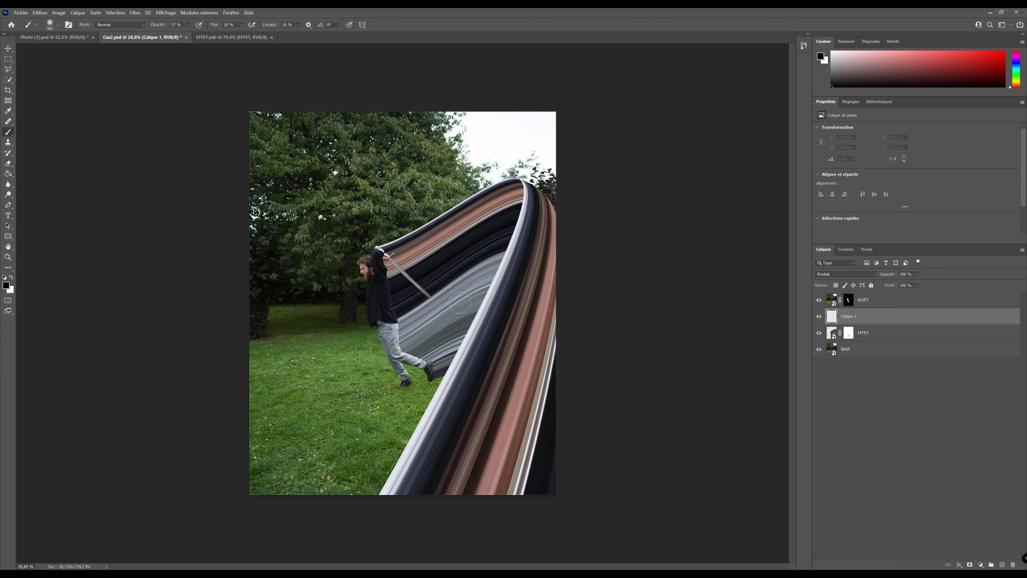
{"action": "scroll", "coordinate": [465, 310], "scroll_direction": "up", "scroll_amount": 1}
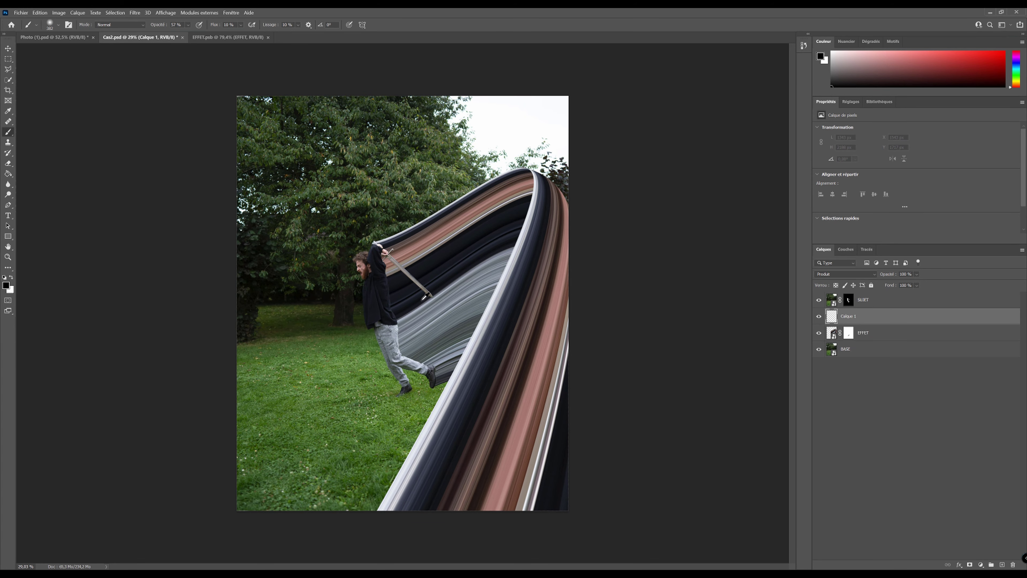
{"action": "scroll", "coordinate": [424, 297], "scroll_direction": "up", "scroll_amount": 1}
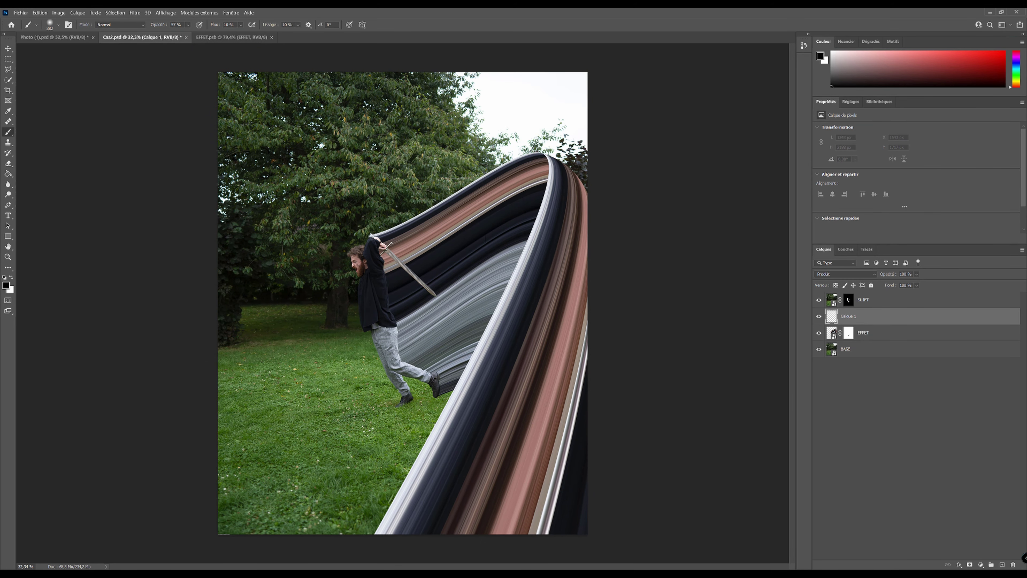
{"action": "scroll", "coordinate": [454, 297], "scroll_direction": "up", "scroll_amount": 1}
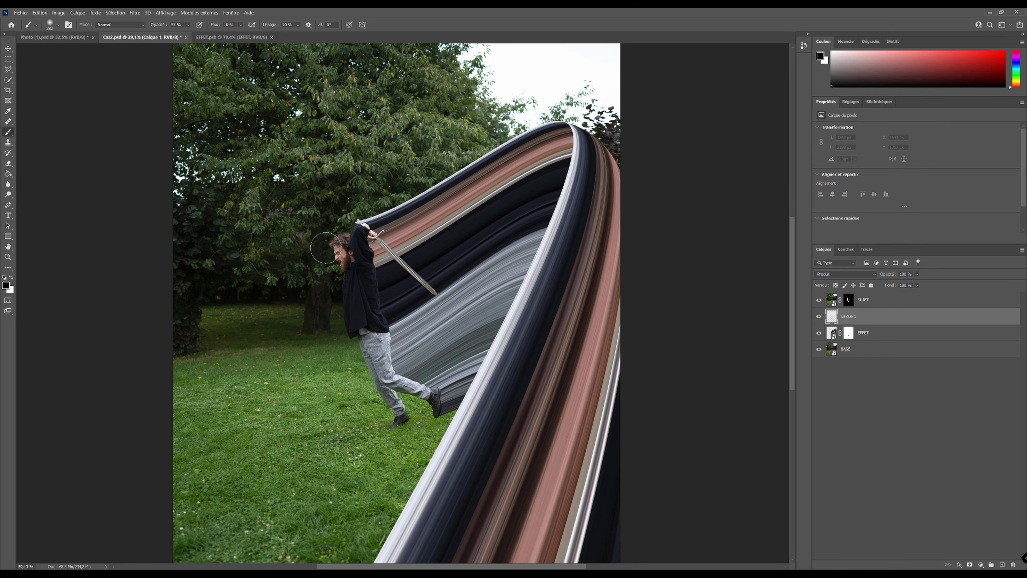
{"action": "scroll", "coordinate": [326, 248], "scroll_direction": "down", "scroll_amount": 1}
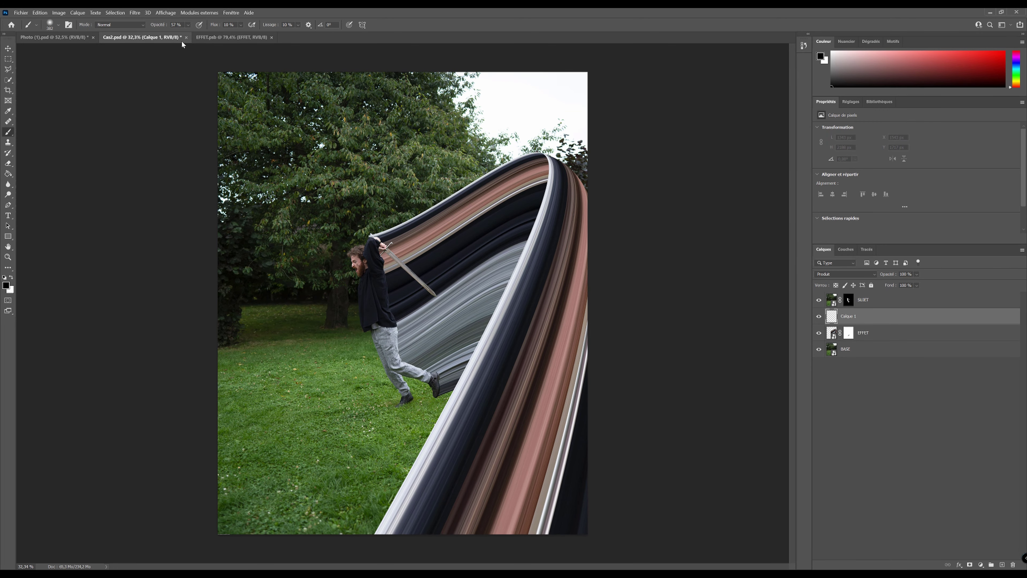
{"action": "scroll", "coordinate": [384, 271], "scroll_direction": "up", "scroll_amount": 5}
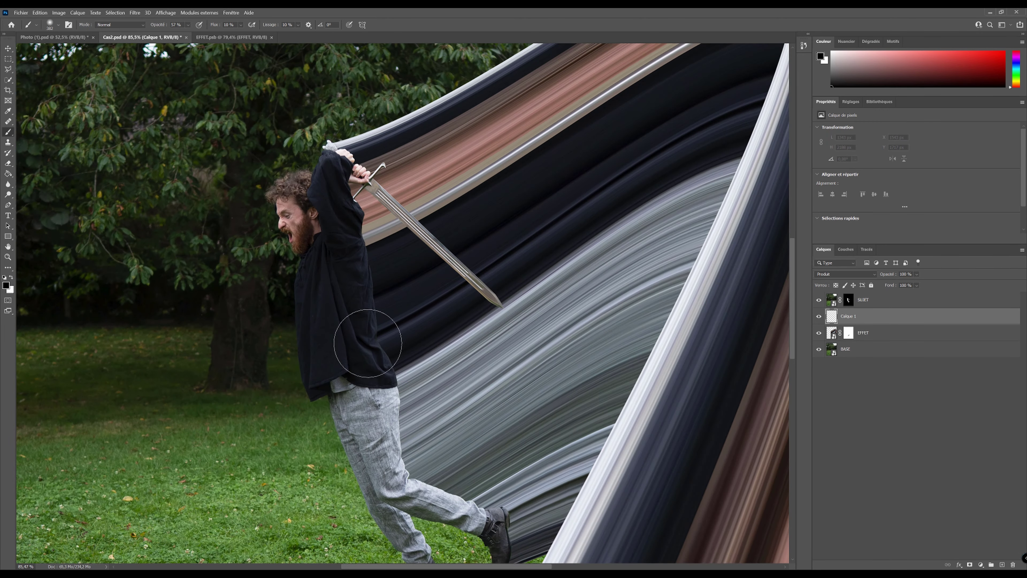
{"action": "scroll", "coordinate": [372, 364], "scroll_direction": "down", "scroll_amount": 2}
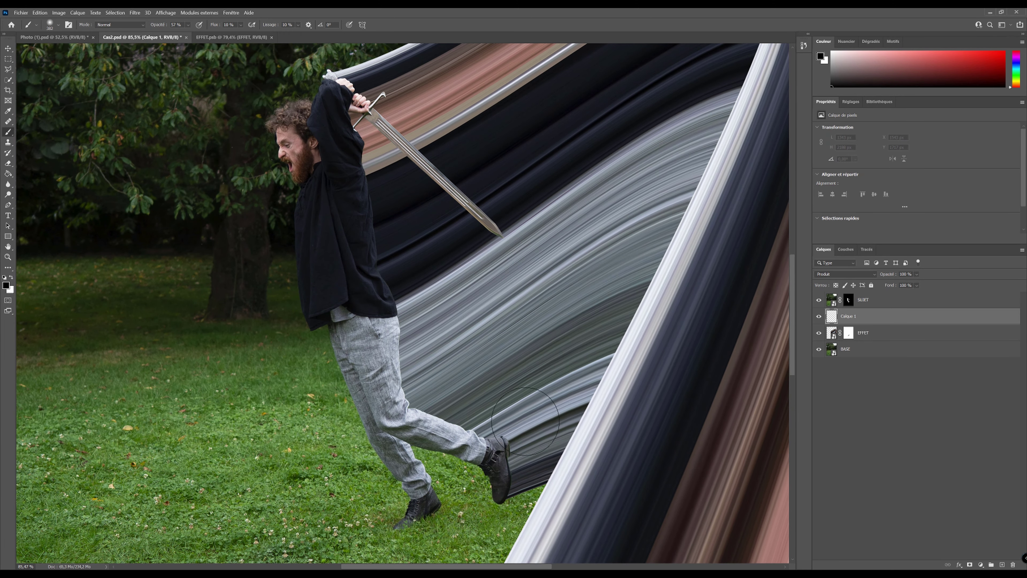
{"action": "scroll", "coordinate": [468, 449], "scroll_direction": "down", "scroll_amount": 1}
{"action": "scroll", "coordinate": [564, 484], "scroll_direction": "down", "scroll_amount": 4}
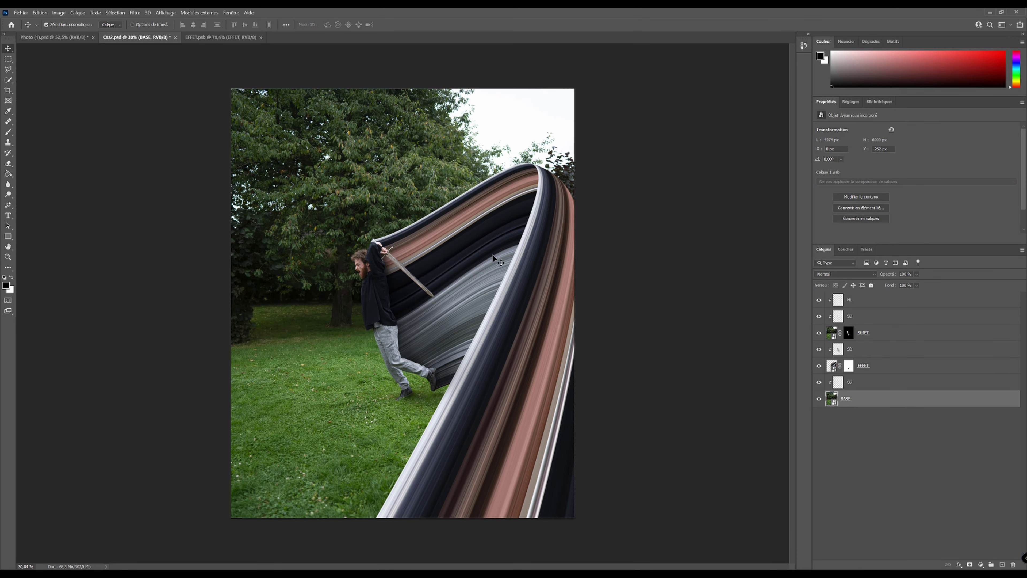
Step: Duplicate the BASE layer with the man's silhouette loaded as a selection, and rasterize the copy
{"action": "left_click", "coordinate": [865, 384]}
{"action": "left_click", "coordinate": [866, 401]}
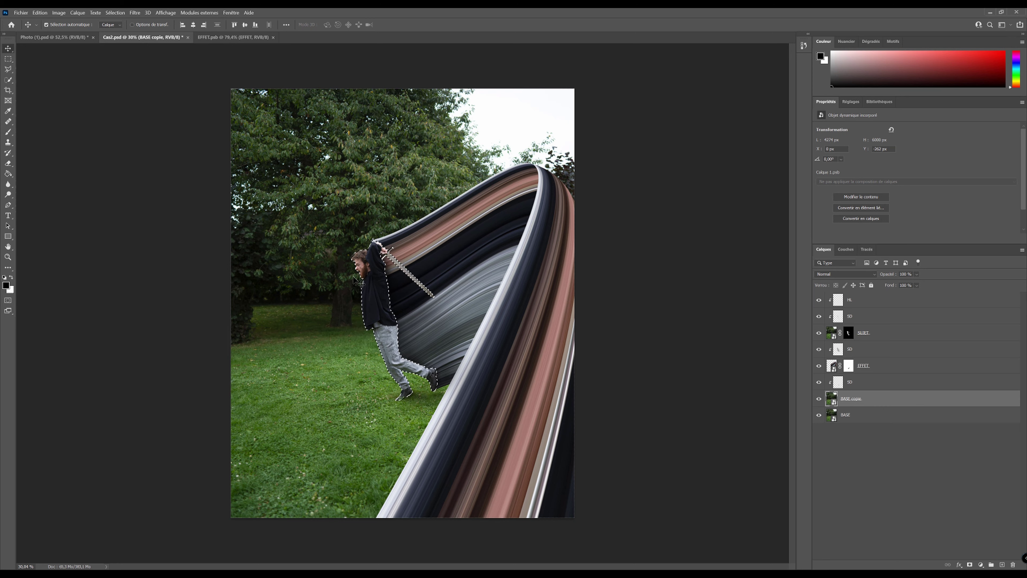
{"action": "key", "text": "b"}
{"action": "left_click", "coordinate": [387, 278]}
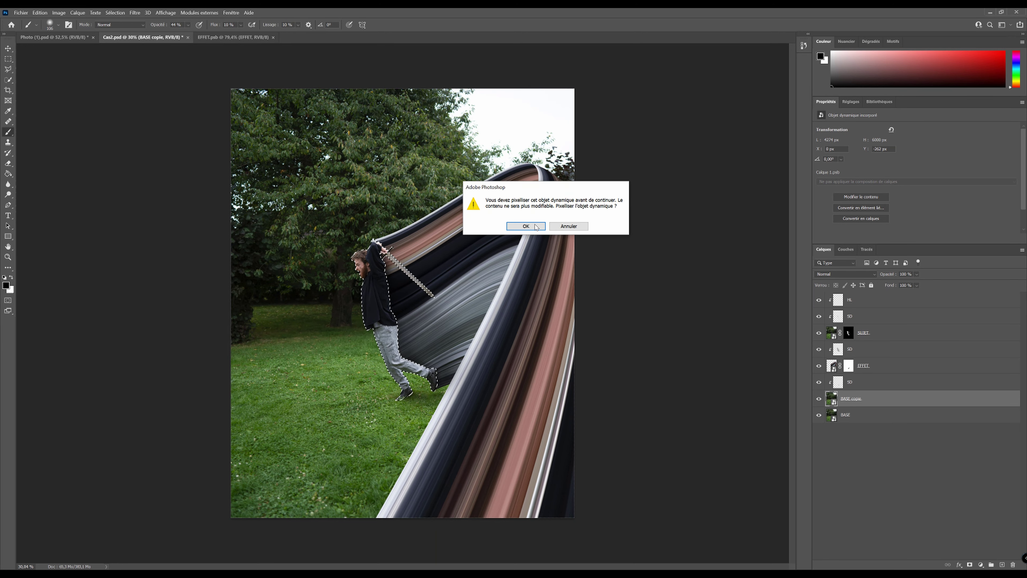
{"action": "key", "text": "Return"}
{"action": "left_click", "coordinate": [8, 49]}
Step: Expand the selection outward around the man's silhouette with Dilater and switch to the marquee tool
{"action": "left_click", "coordinate": [134, 13]}
{"action": "mouse_move", "coordinate": [115, 13]}
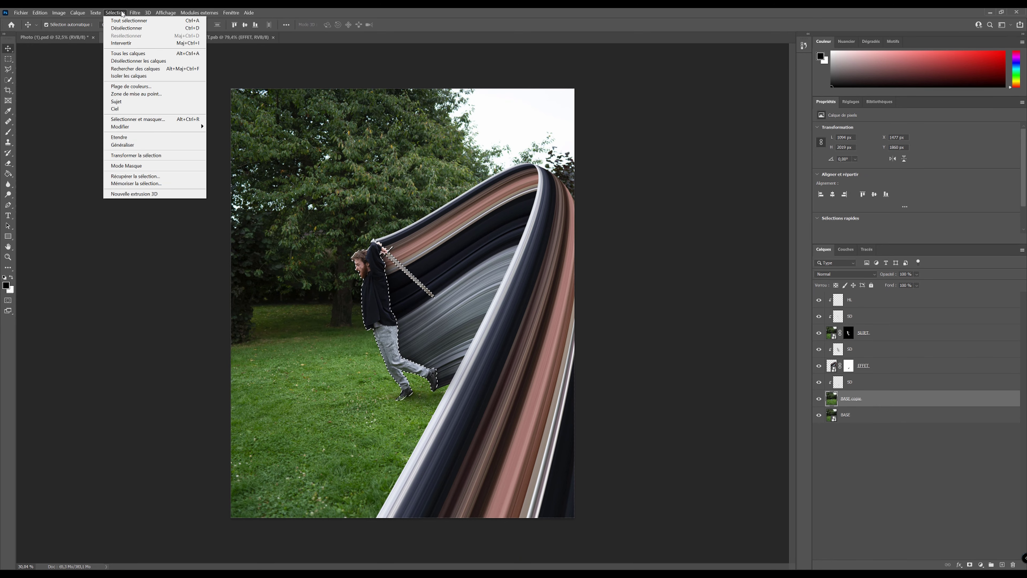
{"action": "mouse_move", "coordinate": [164, 126]}
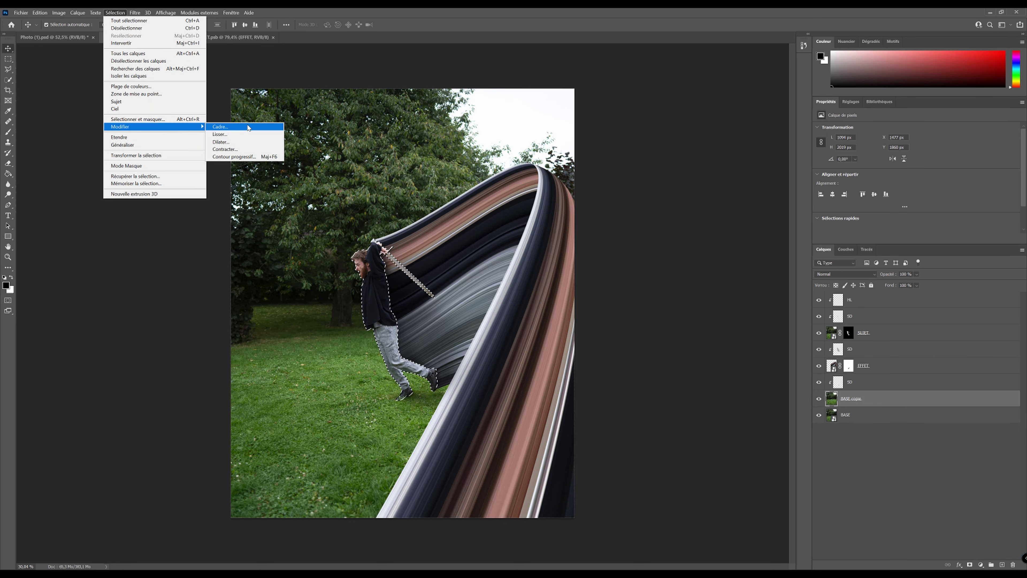
{"action": "left_click", "coordinate": [243, 142]}
{"action": "left_click", "coordinate": [571, 189]}
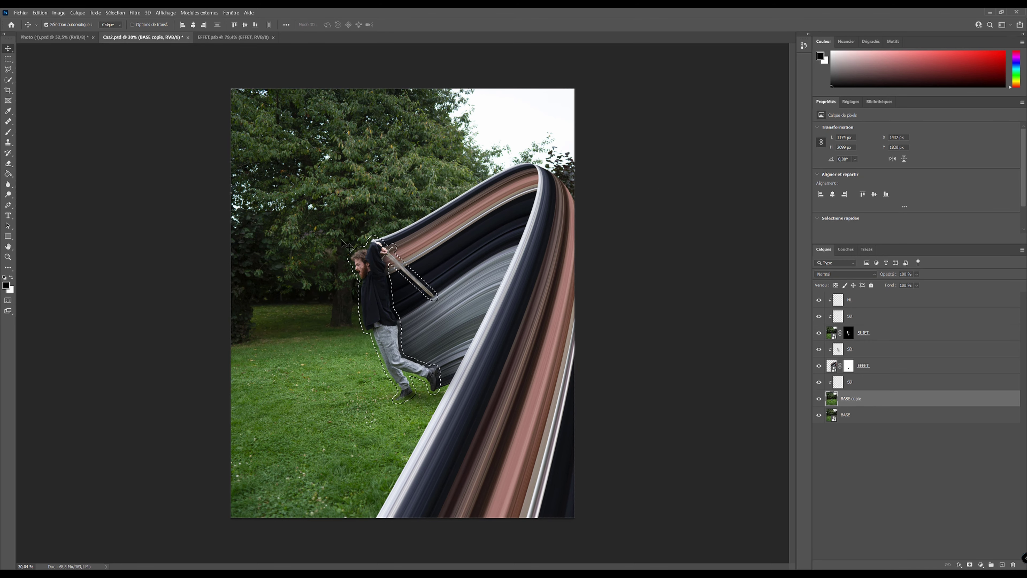
{"action": "key", "text": "m"}
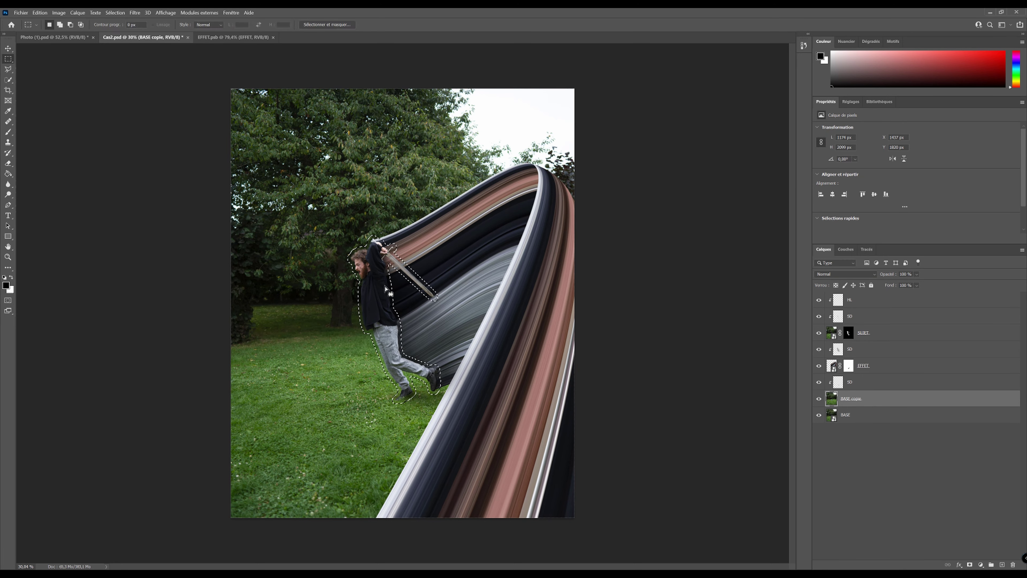
Step: Fill the expanded selection on the BASE copie layer with surrounding background to remove the man, and check that layer in isolation
{"action": "right_click", "coordinate": [380, 286]}
{"action": "left_click", "coordinate": [398, 385]}
{"action": "left_click", "coordinate": [579, 166]}
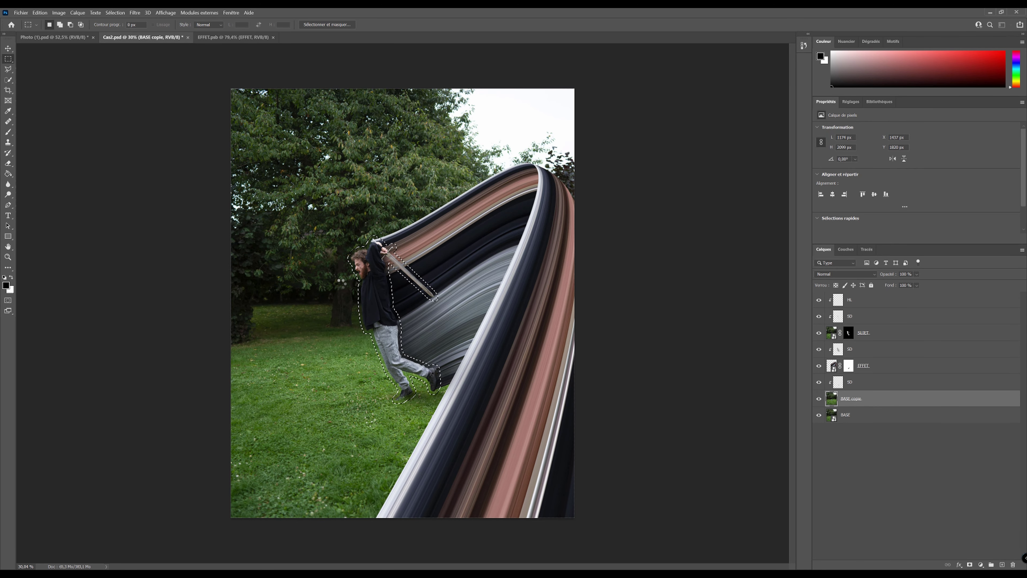
{"action": "left_click", "coordinate": [818, 399], "text": "alt"}
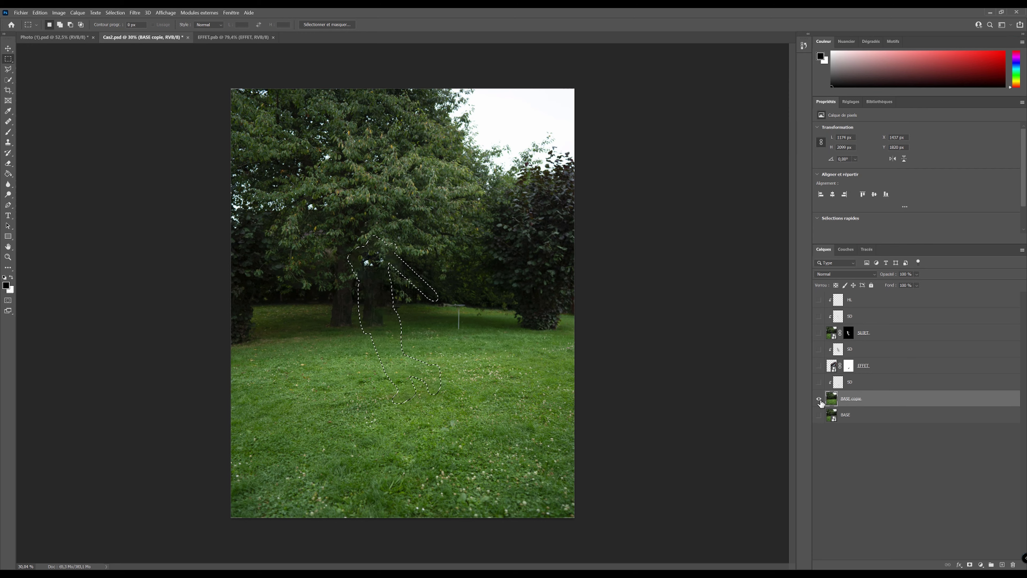
{"action": "left_click", "coordinate": [819, 399], "text": "alt"}
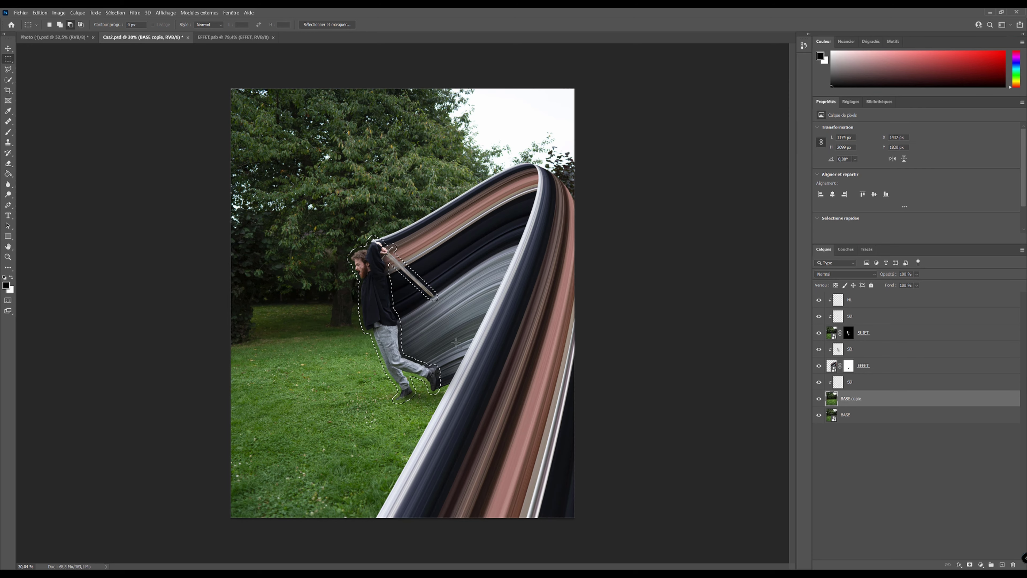
Step: Convert the BASE copie layer to a smart object and apply a Bascule-Décentrement (tilt-shift) blur with its focus band at the man's feet
{"action": "right_click", "coordinate": [897, 406]}
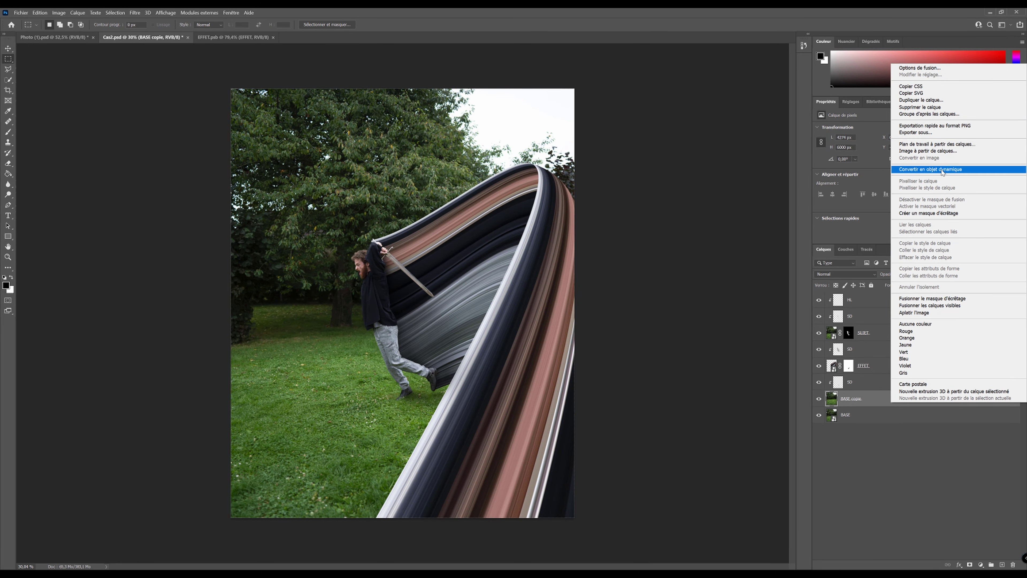
{"action": "left_click", "coordinate": [942, 170]}
{"action": "left_click", "coordinate": [134, 13]}
{"action": "mouse_move", "coordinate": [182, 137]}
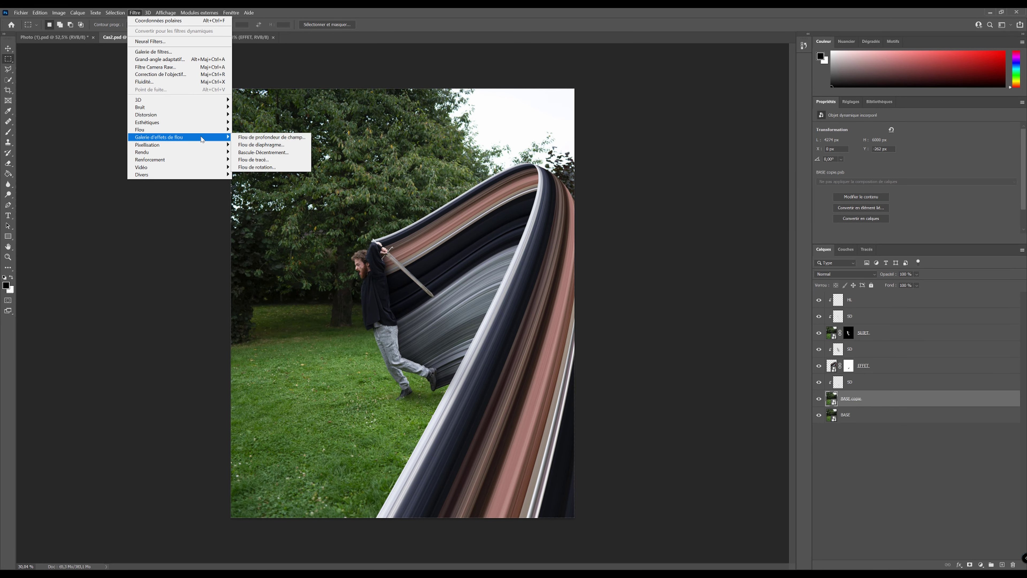
{"action": "left_click", "coordinate": [281, 152]}
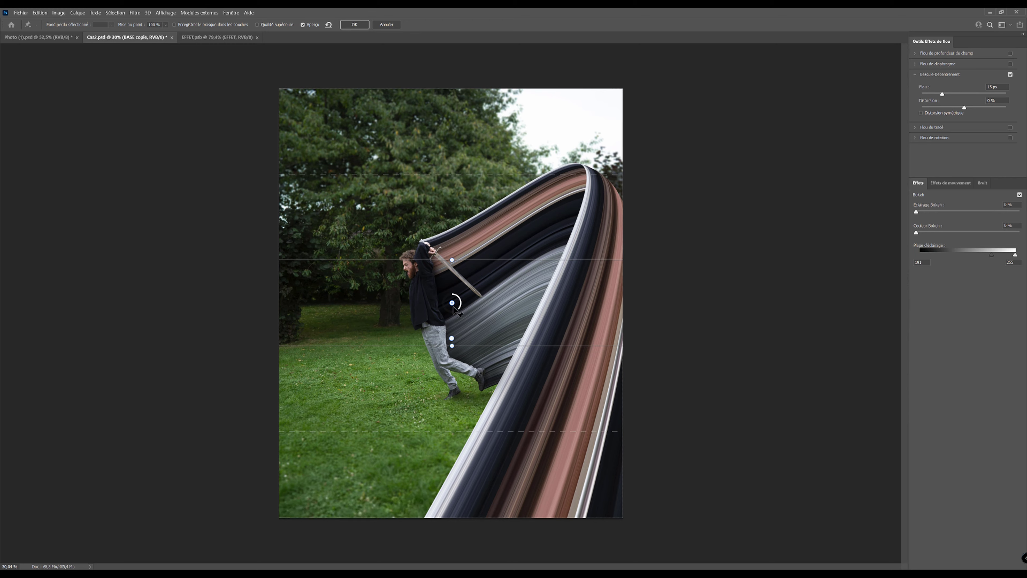
{"action": "left_click_drag", "start_coordinate": [452, 303], "coordinate": [452, 392]}
{"action": "key", "text": "Return"}
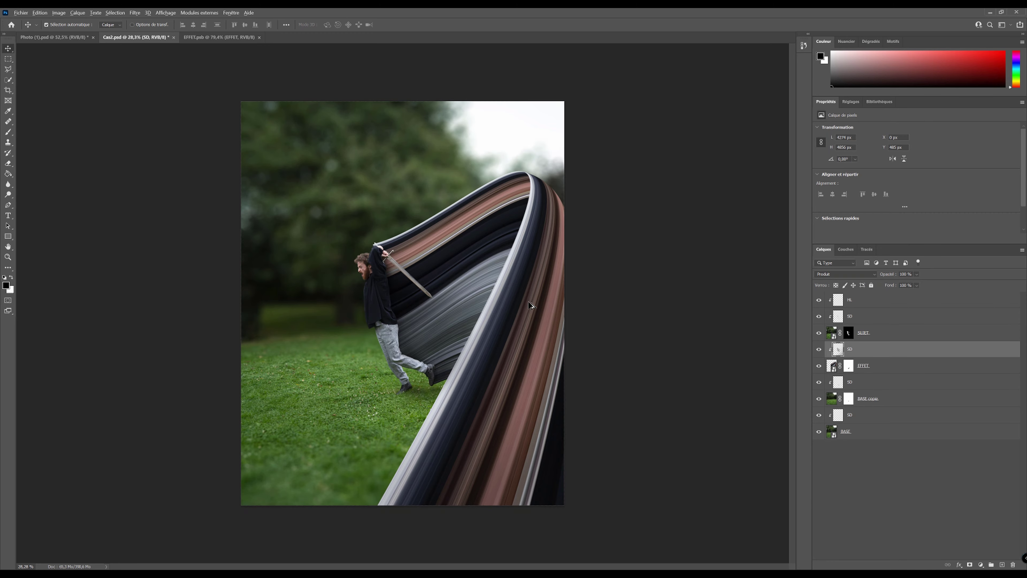
Step: Copy a thin vertical strip of the man's trousers from the SUJET layer to a new layer above all others
{"action": "scroll", "coordinate": [525, 306], "scroll_direction": "down", "scroll_amount": 2}
{"action": "scroll", "coordinate": [524, 305], "scroll_direction": "up", "scroll_amount": 5}
{"action": "scroll", "coordinate": [434, 275], "scroll_direction": "up", "scroll_amount": 2}
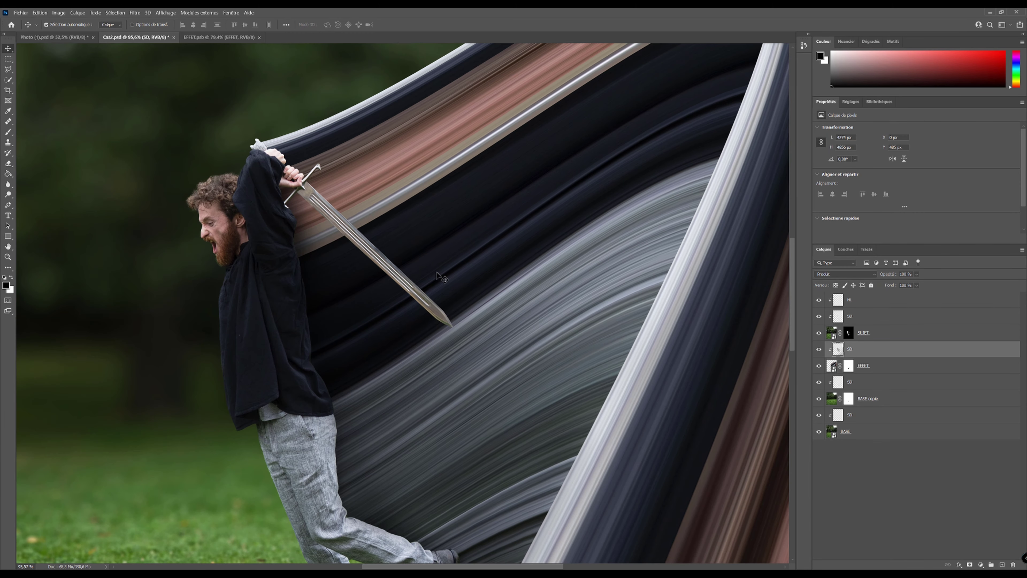
{"action": "scroll", "coordinate": [397, 275], "scroll_direction": "down", "scroll_amount": 4}
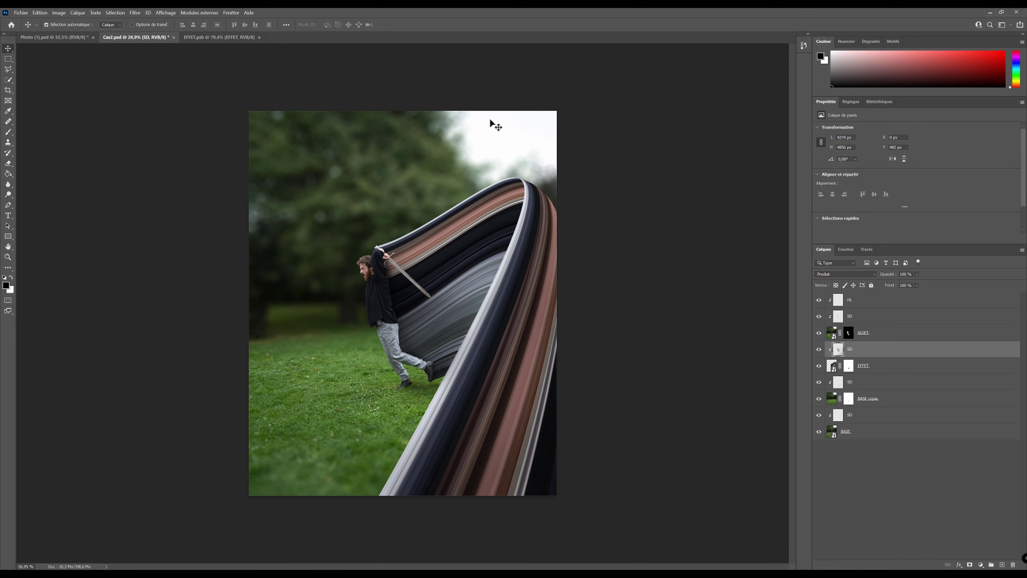
{"action": "left_click", "coordinate": [883, 337]}
{"action": "scroll", "coordinate": [409, 273], "scroll_direction": "up", "scroll_amount": 8}
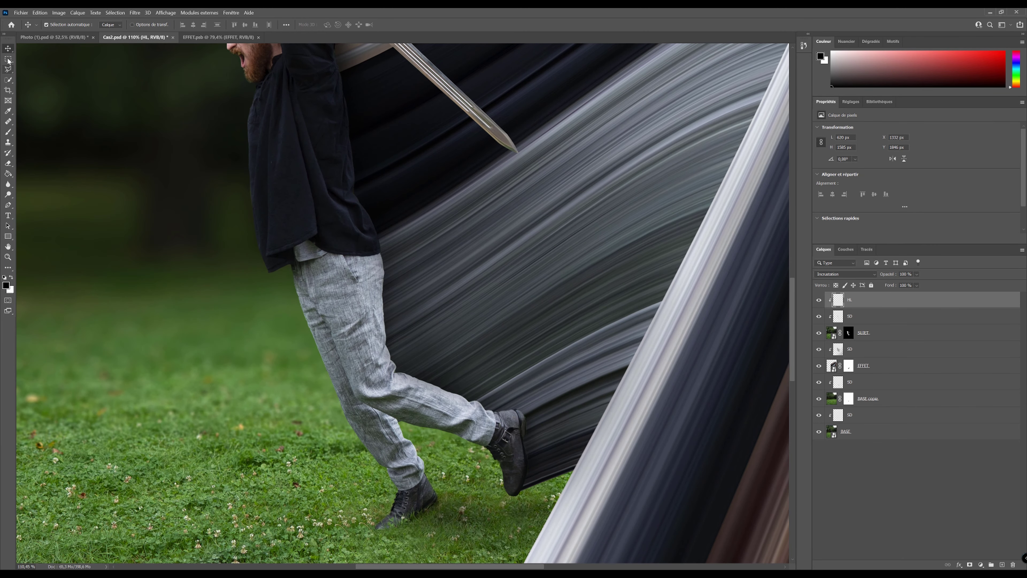
{"action": "left_click", "coordinate": [8, 59]}
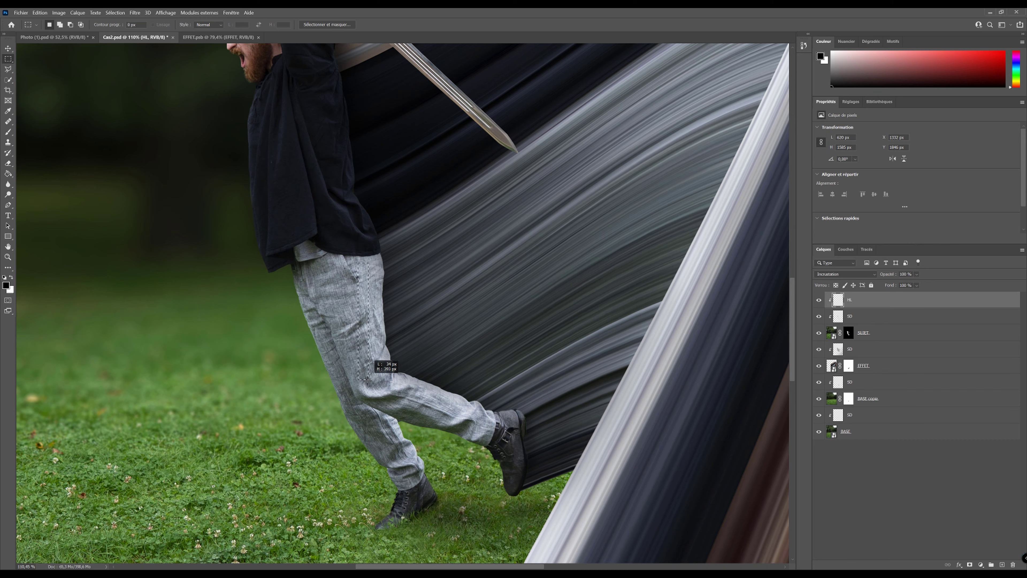
{"action": "left_click", "coordinate": [834, 333]}
{"action": "key", "text": "ctrl+j"}
{"action": "left_click_drag", "start_coordinate": [860, 334], "coordinate": [871, 294]}
Step: Clip the HL and SD layers above SUJET to the SUJET layer again
{"action": "left_click", "coordinate": [873, 319]}
{"action": "left_click", "coordinate": [874, 333], "text": "shift"}
{"action": "right_click", "coordinate": [874, 332]}
{"action": "left_click", "coordinate": [875, 331]}
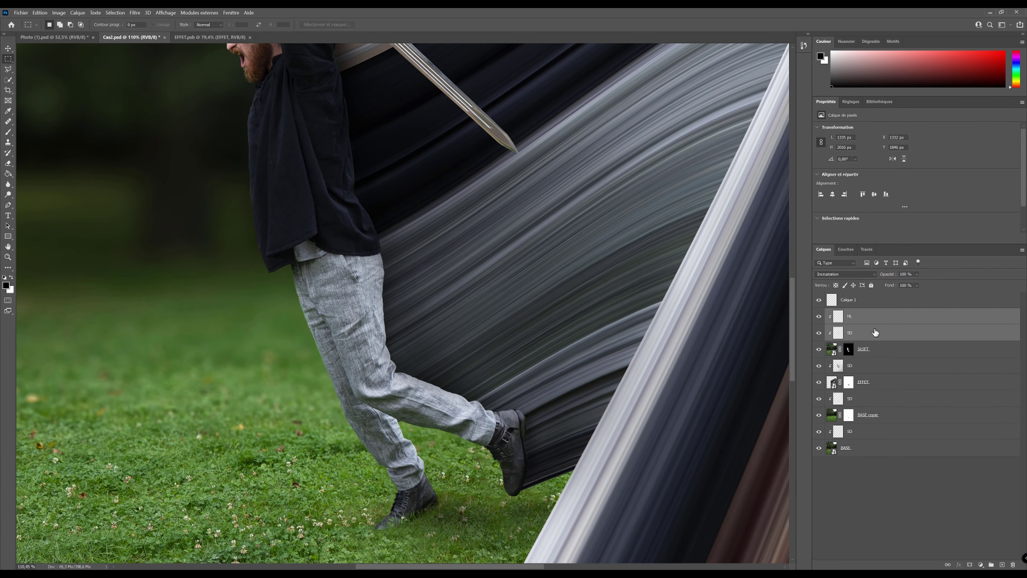
Step: Stretch the trouser strip on Calque 1 horizontally in both directions into a wide band and increase its height
{"action": "left_click", "coordinate": [859, 303]}
{"action": "scroll", "coordinate": [312, 266], "scroll_direction": "down", "scroll_amount": 3}
{"action": "key", "text": "ctrl+t"}
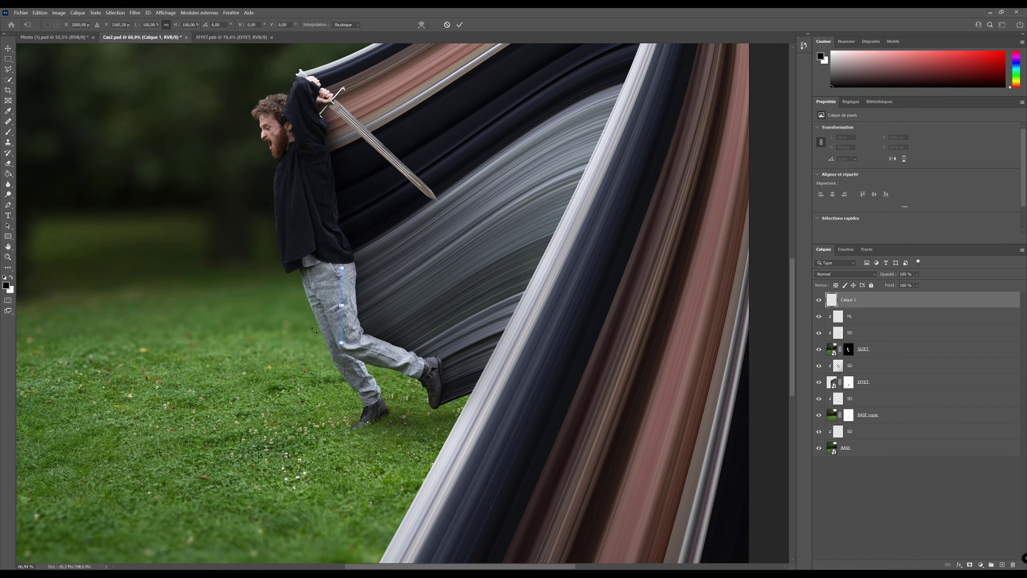
{"action": "left_click_drag", "start_coordinate": [280, 304], "coordinate": [101, 305]}
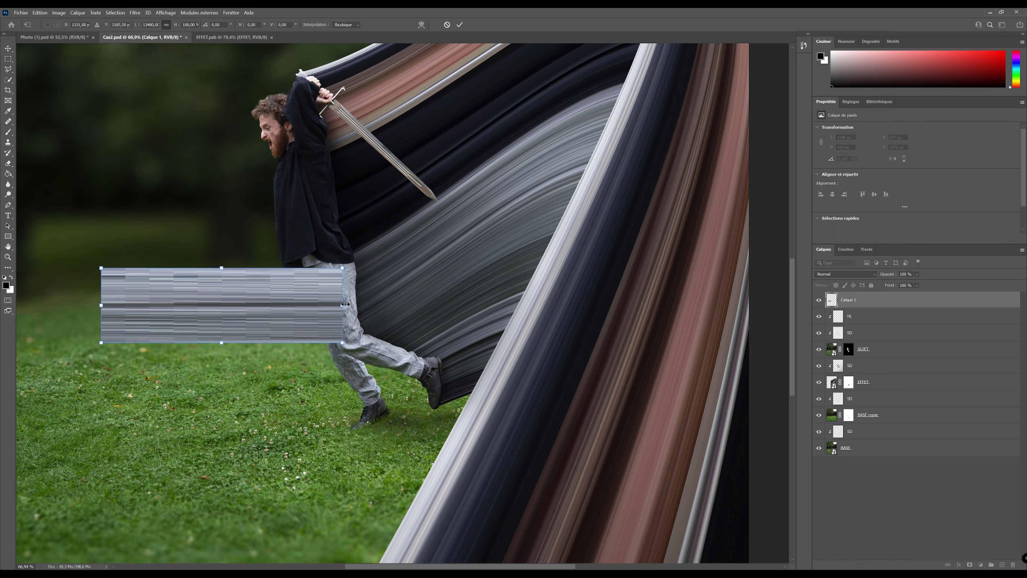
{"action": "left_click_drag", "start_coordinate": [399, 308], "coordinate": [533, 305]}
{"action": "left_click_drag", "start_coordinate": [317, 268], "coordinate": [323, 177]}
{"action": "key", "text": "Return"}
Step: Move the grey band over beside the sword and reduce its height to about 61% so it spans the blade
{"action": "scroll", "coordinate": [425, 224], "scroll_direction": "down", "scroll_amount": 1}
{"action": "scroll", "coordinate": [425, 223], "scroll_direction": "down", "scroll_amount": 5}
{"action": "key", "text": "v"}
{"action": "left_click_drag", "start_coordinate": [412, 331], "coordinate": [544, 197]}
{"action": "scroll", "coordinate": [488, 258], "scroll_direction": "up", "scroll_amount": 6}
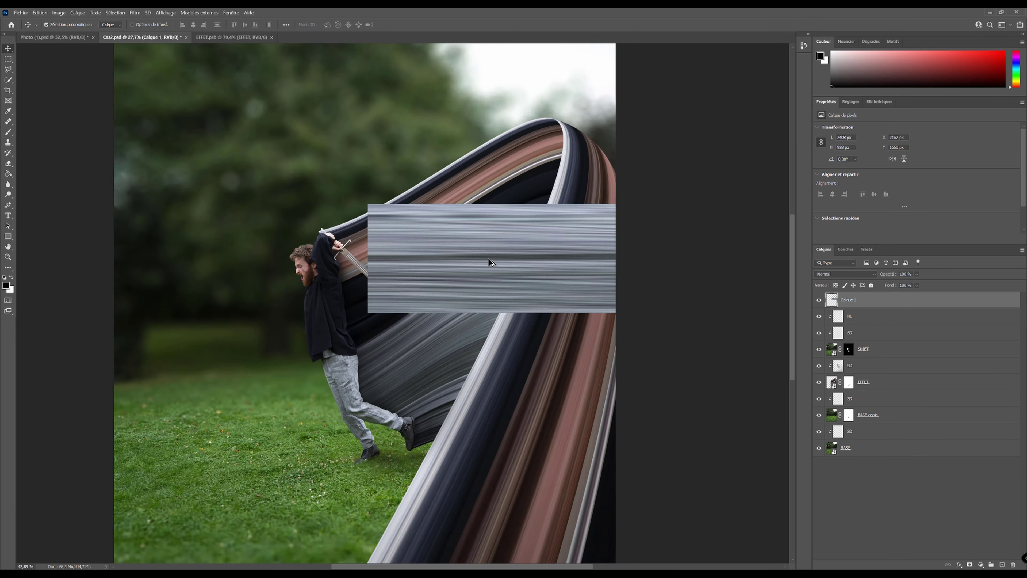
{"action": "left_click_drag", "start_coordinate": [421, 227], "coordinate": [381, 229]}
{"action": "key", "text": "ctrl+t"}
{"action": "left_click_drag", "start_coordinate": [453, 173], "coordinate": [470, 284]}
{"action": "key", "text": "Return"}
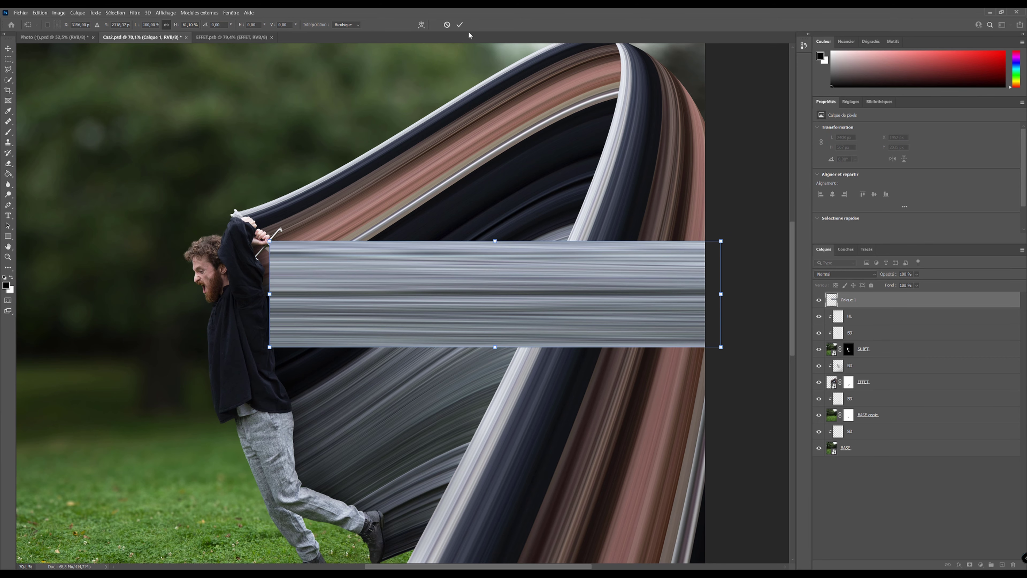
Step: Place Calque 1 beneath SUJET and mask out the band on the man's side of the blade with a hard brush at 100% opacity
{"action": "left_click", "coordinate": [968, 564]}
{"action": "mouse_move", "coordinate": [869, 304]}
{"action": "left_mouse_down"}
{"action": "mouse_move", "coordinate": [869, 366]}
{"action": "mouse_move", "coordinate": [869, 358]}
{"action": "left_mouse_up"}
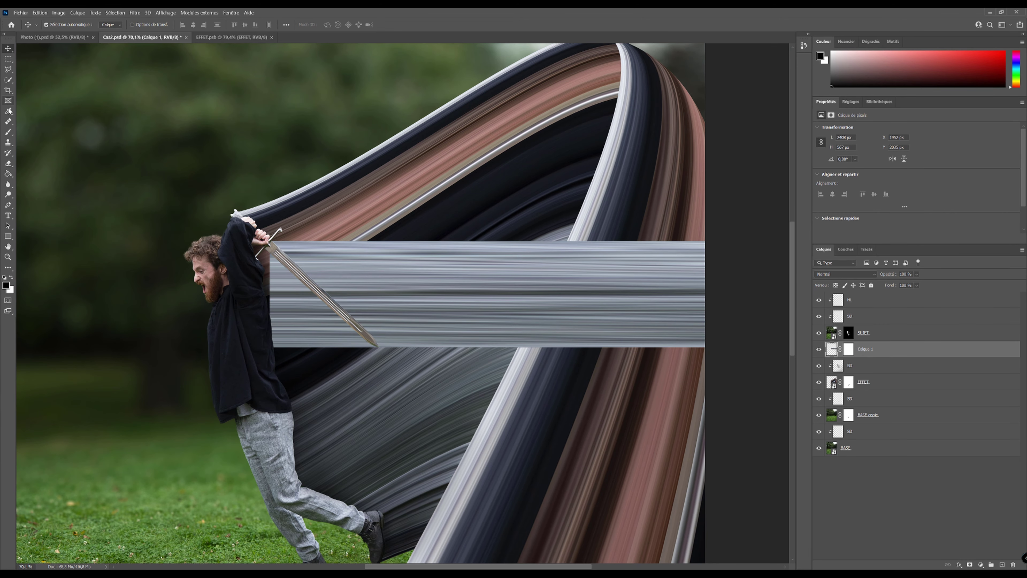
{"action": "left_click", "coordinate": [8, 132]}
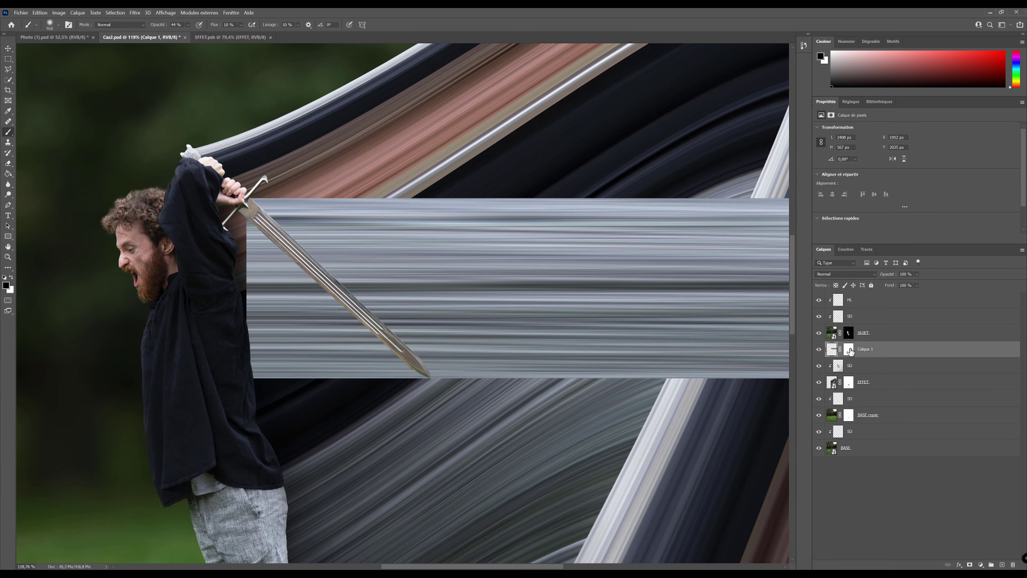
{"action": "left_click", "coordinate": [848, 349]}
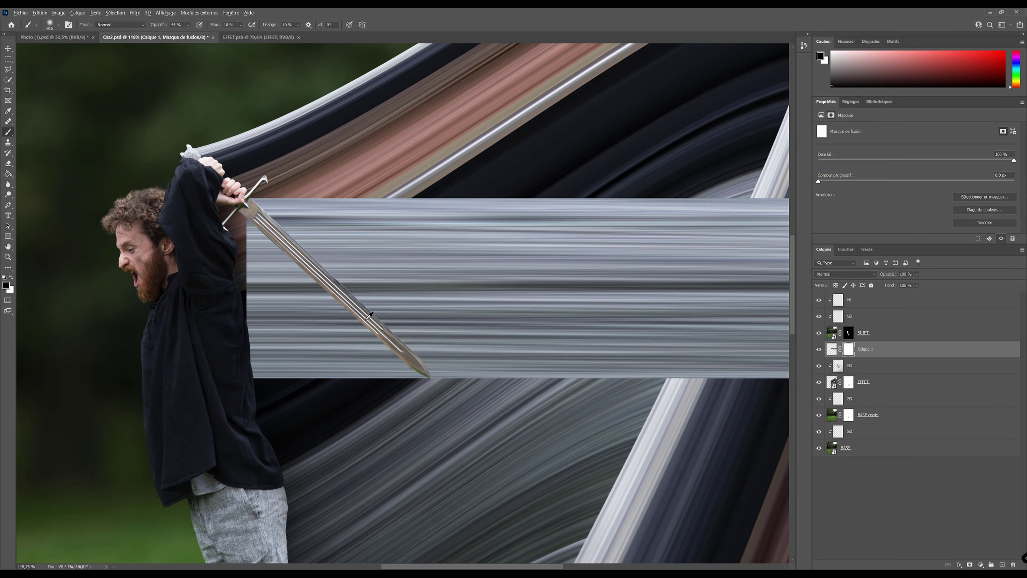
{"action": "scroll", "coordinate": [336, 283], "scroll_direction": "up", "scroll_amount": 3}
{"action": "right_click", "coordinate": [218, 264], "text": "alt"}
{"action": "right_click", "coordinate": [143, 212]}
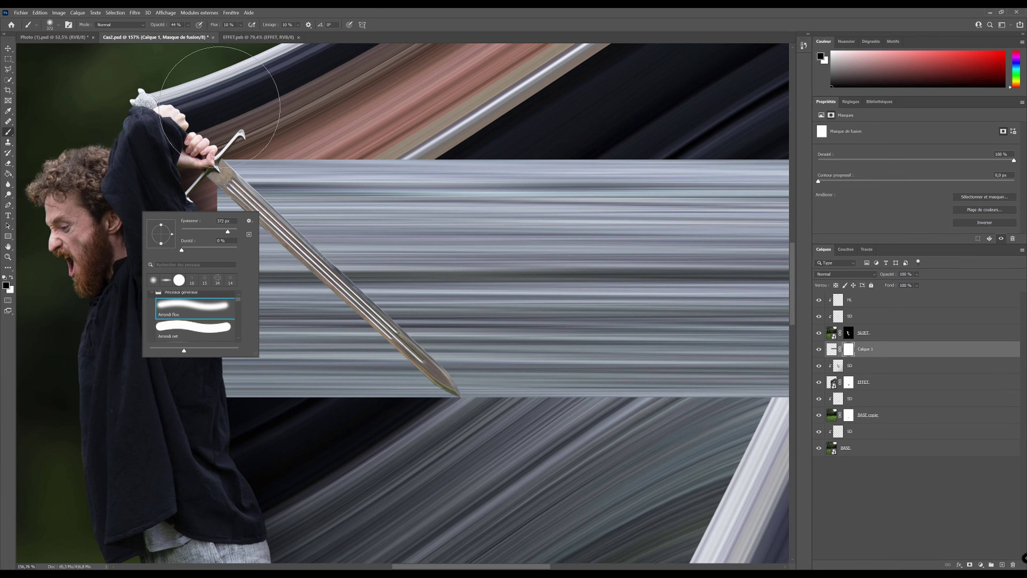
{"action": "left_click", "coordinate": [167, 32]}
{"action": "key", "text": "0"}
{"action": "mouse_move", "coordinate": [186, 196]}
{"action": "left_mouse_down"}
{"action": "mouse_move", "coordinate": [429, 411]}
{"action": "mouse_move", "coordinate": [256, 317]}
{"action": "mouse_move", "coordinate": [328, 405]}
{"action": "left_mouse_up"}
{"action": "scroll", "coordinate": [82, 73], "scroll_direction": "down", "scroll_amount": 3}
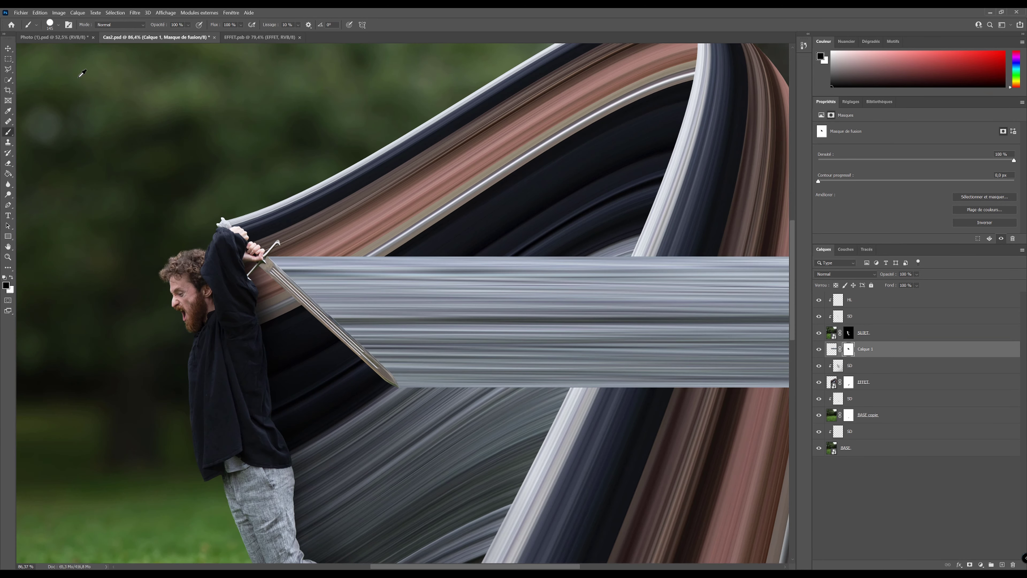
Step: Convert the masked Calque 1 layer to a smart object
{"action": "left_click", "coordinate": [8, 48]}
{"action": "right_click", "coordinate": [909, 359]}
{"action": "left_click", "coordinate": [962, 126]}
{"action": "key", "text": "ctrl+0"}
{"action": "key", "text": "ctrl+t"}
{"action": "right_click", "coordinate": [515, 268]}
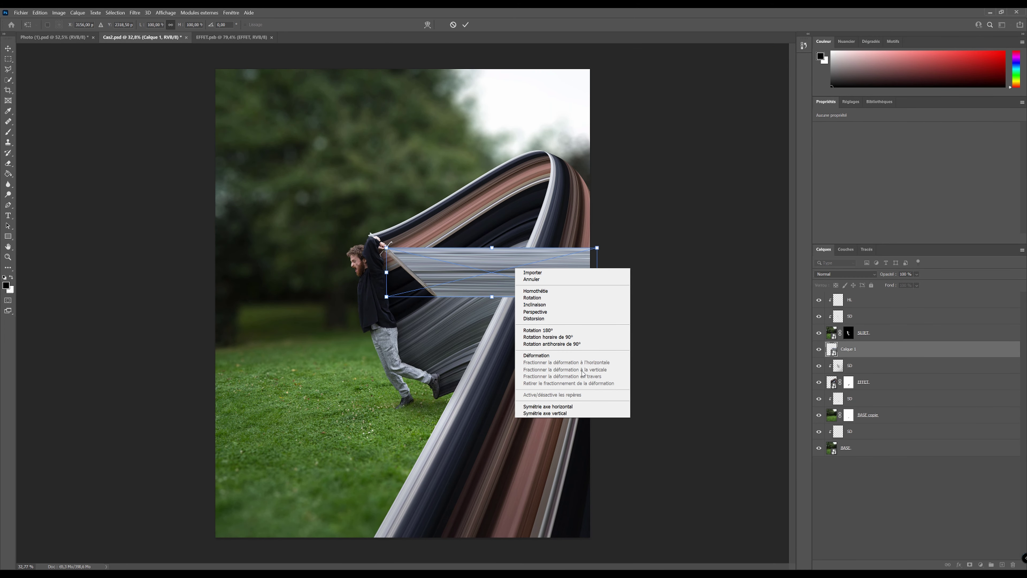
{"action": "left_click", "coordinate": [568, 355]}
{"action": "mouse_move", "coordinate": [588, 238]}
{"action": "left_mouse_down"}
{"action": "mouse_move", "coordinate": [566, 135]}
{"action": "mouse_move", "coordinate": [539, 73]}
{"action": "mouse_move", "coordinate": [552, 138]}
{"action": "mouse_move", "coordinate": [538, 151]}
{"action": "mouse_move", "coordinate": [521, 107]}
{"action": "mouse_move", "coordinate": [515, 158]}
{"action": "left_mouse_up"}
{"action": "scroll", "coordinate": [474, 219], "scroll_direction": "down", "scroll_amount": 3}
{"action": "left_click_drag", "start_coordinate": [473, 218], "coordinate": [487, 127]}
{"action": "scroll", "coordinate": [487, 127], "scroll_direction": "down", "scroll_amount": 2}
{"action": "scroll", "coordinate": [490, 188], "scroll_direction": "up", "scroll_amount": 3}
{"action": "key", "text": "Escape"}
Step: Try warping the grey band into a high arch beyond the photo's upper edge, and reset the warp
{"action": "key", "text": "ctrl+t"}
{"action": "scroll", "coordinate": [490, 188], "scroll_direction": "up", "scroll_amount": 2}
{"action": "left_click_drag", "start_coordinate": [576, 254], "coordinate": [566, 65]}
{"action": "left_click_drag", "start_coordinate": [575, 298], "coordinate": [593, 351]}
{"action": "left_click_drag", "start_coordinate": [567, 66], "coordinate": [690, 157]}
{"action": "scroll", "coordinate": [512, 129], "scroll_direction": "down", "scroll_amount": 3}
{"action": "left_click_drag", "start_coordinate": [584, 211], "coordinate": [561, 100]}
{"action": "left_click_drag", "start_coordinate": [523, 328], "coordinate": [532, 282]}
{"action": "scroll", "coordinate": [432, 296], "scroll_direction": "up", "scroll_amount": 4}
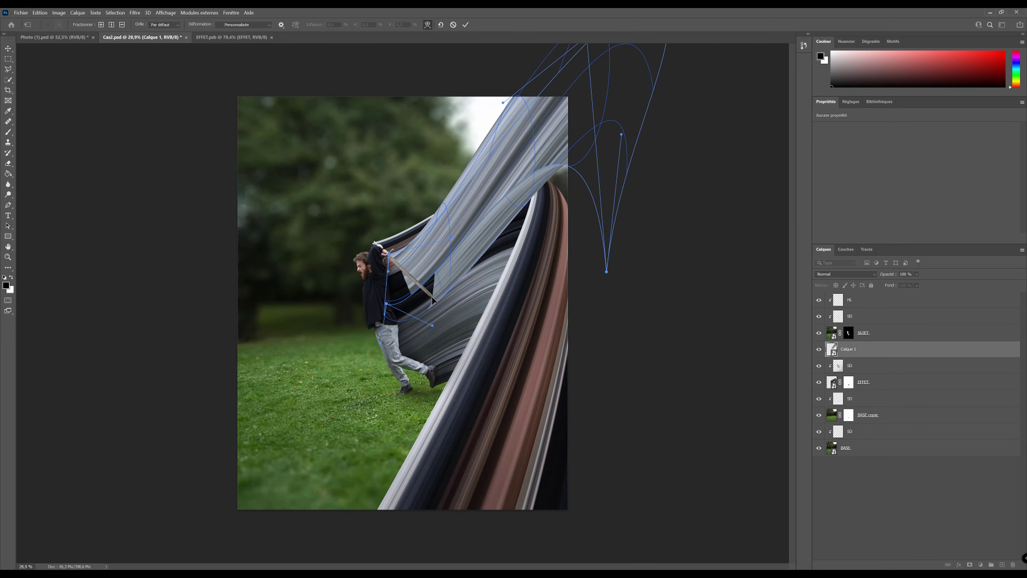
{"action": "scroll", "coordinate": [432, 283], "scroll_direction": "up", "scroll_amount": 4}
{"action": "scroll", "coordinate": [431, 299], "scroll_direction": "down", "scroll_amount": 6}
{"action": "left_click", "coordinate": [440, 25]}
Step: Warp the grey band on Calque 1 so it rises steeply from the sword blade toward the photo's upper edge
{"action": "scroll", "coordinate": [486, 162], "scroll_direction": "up", "scroll_amount": 2}
{"action": "left_click_drag", "start_coordinate": [568, 248], "coordinate": [566, 93]}
{"action": "left_click_drag", "start_coordinate": [569, 301], "coordinate": [583, 319]}
{"action": "left_click_drag", "start_coordinate": [485, 128], "coordinate": [398, 356]}
{"action": "scroll", "coordinate": [463, 274], "scroll_direction": "up", "scroll_amount": 3}
{"action": "scroll", "coordinate": [403, 340], "scroll_direction": "down", "scroll_amount": 3}
{"action": "scroll", "coordinate": [431, 254], "scroll_direction": "up", "scroll_amount": 5}
{"action": "right_click", "coordinate": [430, 254]}
{"action": "left_click", "coordinate": [451, 341]}
{"action": "scroll", "coordinate": [456, 341], "scroll_direction": "down", "scroll_amount": 1}
{"action": "scroll", "coordinate": [398, 356], "scroll_direction": "down", "scroll_amount": 1}
{"action": "left_click_drag", "start_coordinate": [282, 357], "coordinate": [432, 330]}
{"action": "left_click_drag", "start_coordinate": [371, 235], "coordinate": [405, 235]}
{"action": "scroll", "coordinate": [446, 258], "scroll_direction": "up", "scroll_amount": 3}
{"action": "key", "text": "Return"}
Step: Add a layer mask to Calque 1 and paint away the band spilling past the underside of the sword blade
{"action": "left_click", "coordinate": [969, 565]}
{"action": "left_click_drag", "start_coordinate": [356, 259], "coordinate": [425, 324]}
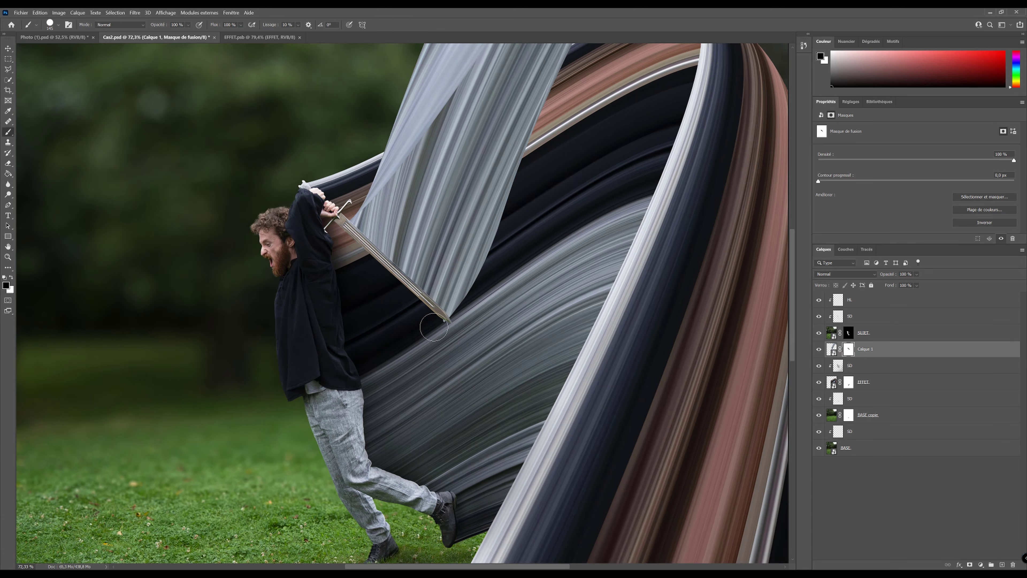
{"action": "scroll", "coordinate": [541, 181], "scroll_direction": "down", "scroll_amount": 6}
{"action": "scroll", "coordinate": [541, 181], "scroll_direction": "up", "scroll_amount": 1}
Step: Rework the warp of Calque 1 so the grey band curves over toward the photo's right edge
{"action": "key", "text": "ctrl+t"}
{"action": "left_click_drag", "start_coordinate": [562, 96], "coordinate": [602, 262]}
{"action": "left_click_drag", "start_coordinate": [445, 54], "coordinate": [96, 147]}
{"action": "scroll", "coordinate": [97, 147], "scroll_direction": "down", "scroll_amount": 2}
{"action": "scroll", "coordinate": [96, 147], "scroll_direction": "up", "scroll_amount": 1}
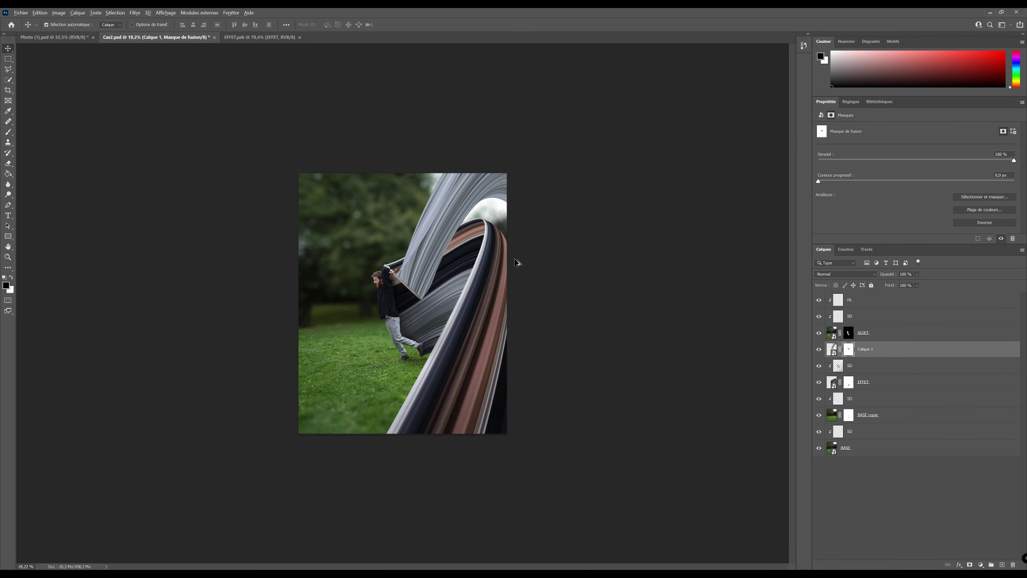
Step: Create an SD layer clipped to Calque 1 and set its blend mode to Produit (Multiply)
{"action": "scroll", "coordinate": [517, 262], "scroll_direction": "up", "scroll_amount": 3}
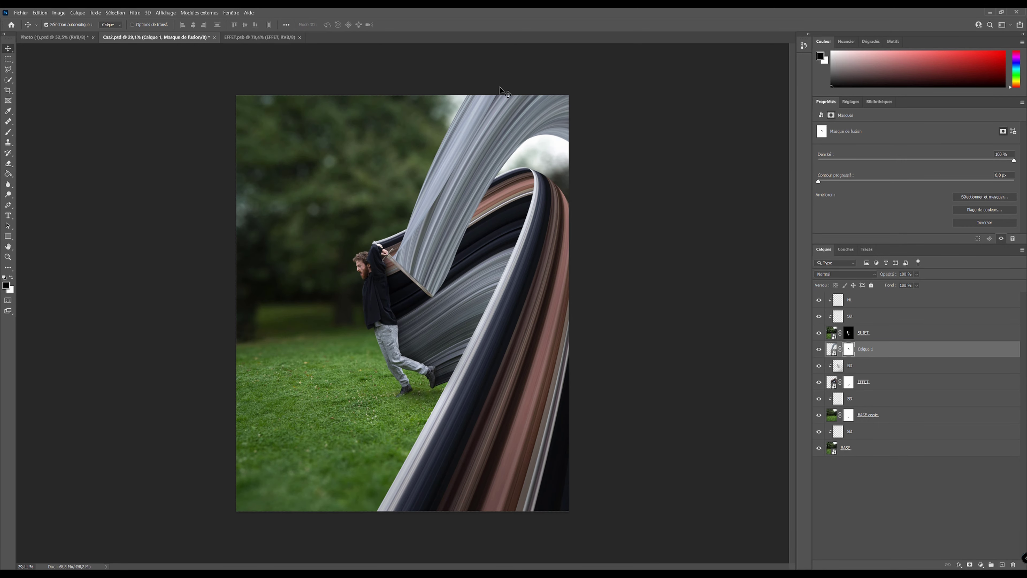
{"action": "scroll", "coordinate": [464, 214], "scroll_direction": "up", "scroll_amount": 5}
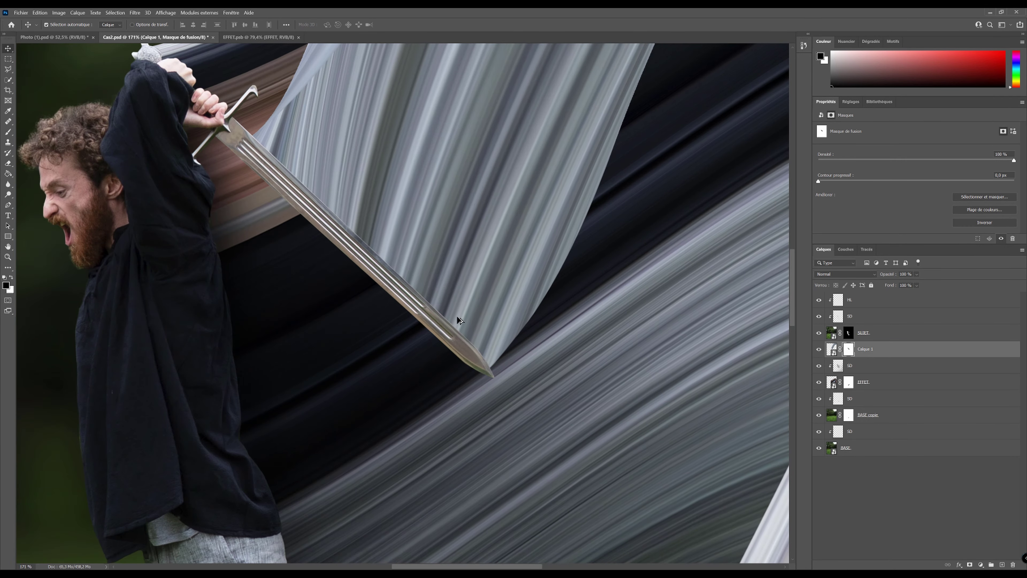
{"action": "scroll", "coordinate": [472, 282], "scroll_direction": "down", "scroll_amount": 1}
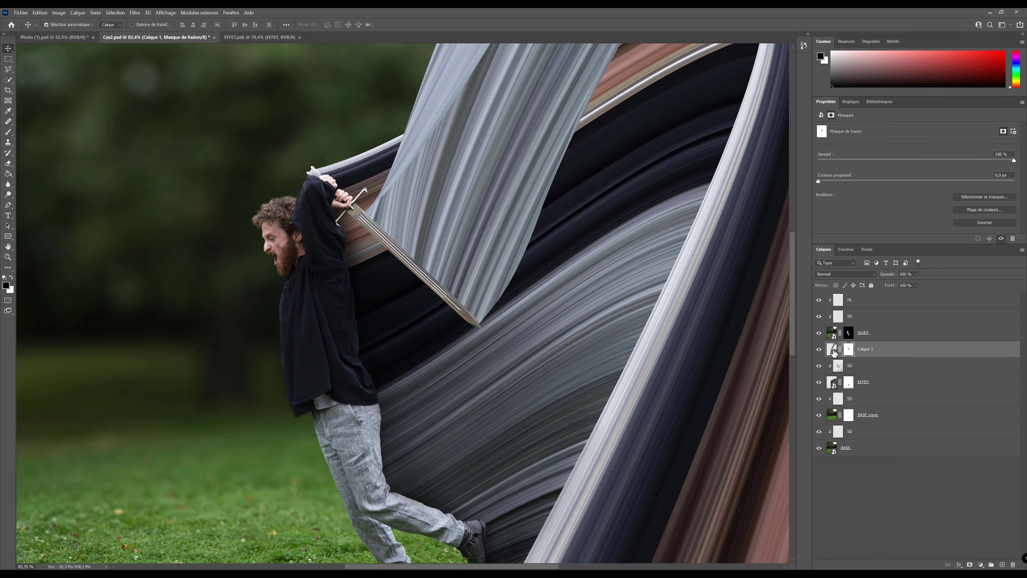
{"action": "left_click", "coordinate": [832, 349]}
{"action": "scroll", "coordinate": [546, 340], "scroll_direction": "down", "scroll_amount": 2}
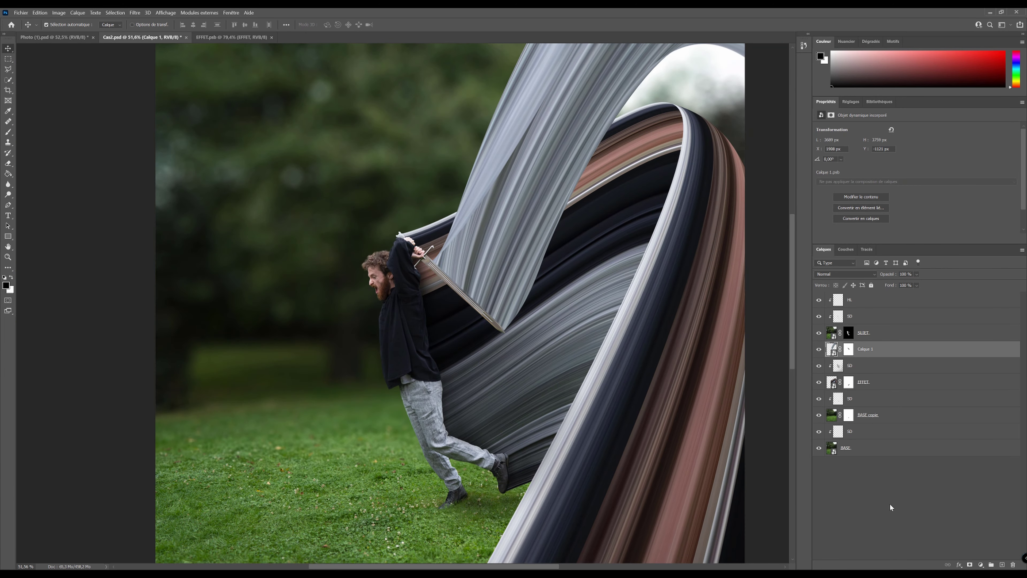
{"action": "left_click", "coordinate": [1002, 564]}
{"action": "key", "text": "ctrl+alt+g"}
{"action": "left_click", "coordinate": [846, 274]}
{"action": "left_click", "coordinate": [829, 298]}
Step: Paint soft black shading on the grey band near the sword blade and along its folds with the brush at 40% opacity
{"action": "key", "text": "b"}
{"action": "scroll", "coordinate": [495, 294], "scroll_direction": "up", "scroll_amount": 6}
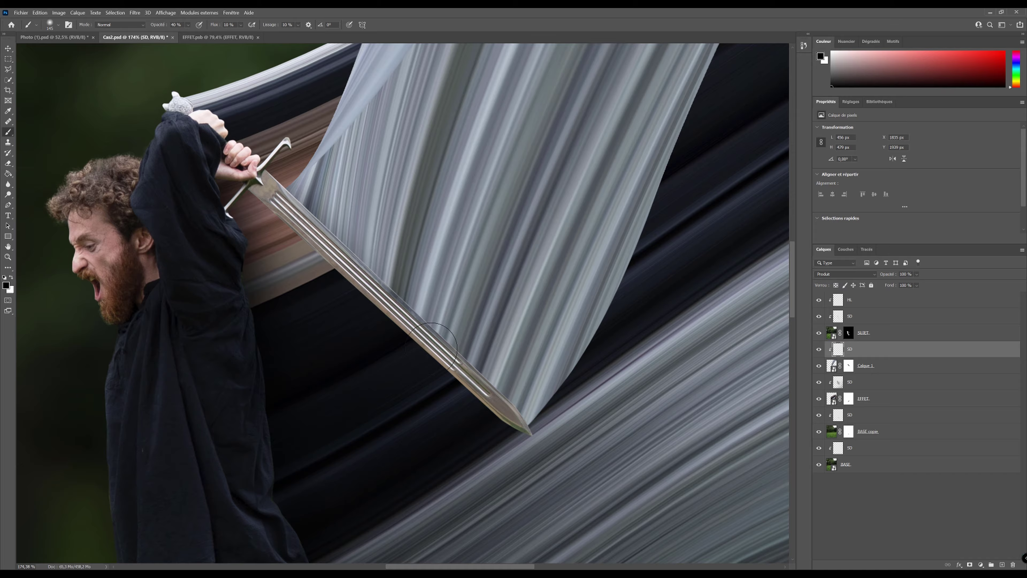
{"action": "scroll", "coordinate": [583, 311], "scroll_direction": "down", "scroll_amount": 7}
{"action": "scroll", "coordinate": [600, 314], "scroll_direction": "up", "scroll_amount": 7}
{"action": "scroll", "coordinate": [317, 268], "scroll_direction": "down", "scroll_amount": 9}
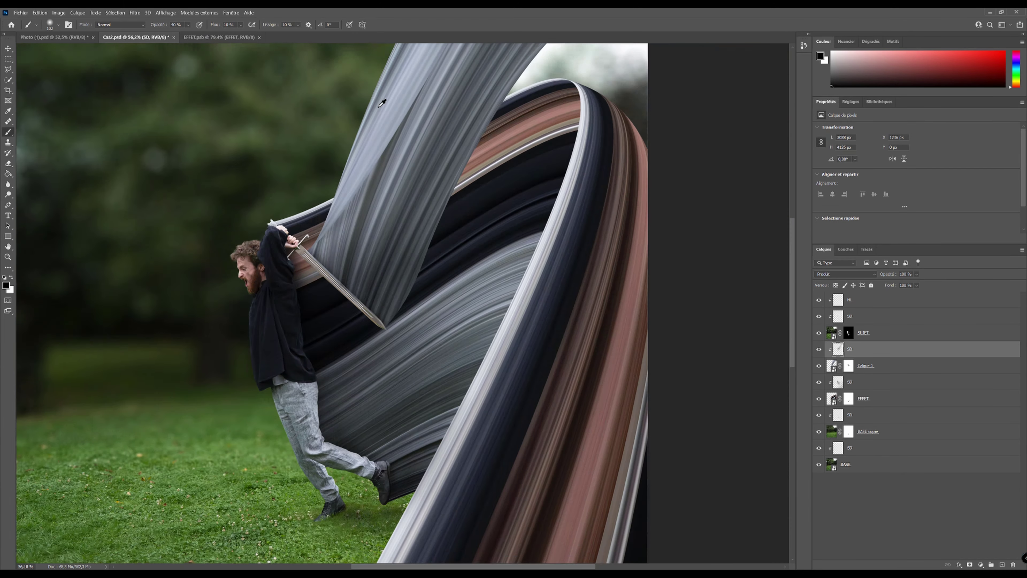
{"action": "scroll", "coordinate": [548, 138], "scroll_direction": "up", "scroll_amount": 4}
{"action": "scroll", "coordinate": [548, 137], "scroll_direction": "down", "scroll_amount": 4}
{"action": "scroll", "coordinate": [465, 202], "scroll_direction": "up", "scroll_amount": 5}
{"action": "scroll", "coordinate": [406, 300], "scroll_direction": "down", "scroll_amount": 5}
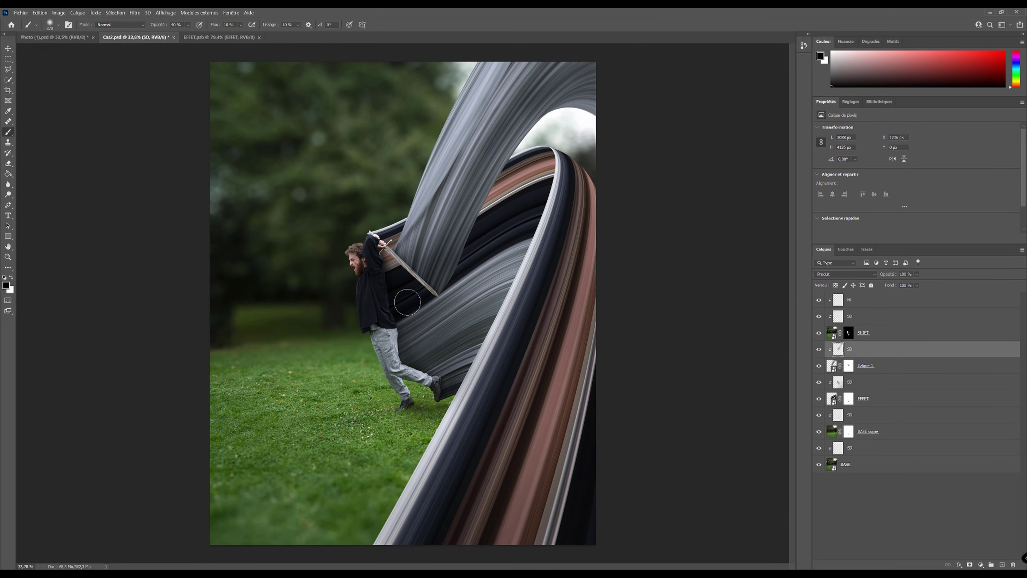
Step: Refine the right-hand edge of the grey band by painting on the Calque 1 mask
{"action": "left_click", "coordinate": [848, 366]}
{"action": "scroll", "coordinate": [465, 283], "scroll_direction": "up", "scroll_amount": 6}
{"action": "right_click", "coordinate": [479, 262]}
{"action": "left_click_drag", "start_coordinate": [608, 189], "coordinate": [526, 308]}
{"action": "scroll", "coordinate": [593, 276], "scroll_direction": "down", "scroll_amount": 4}
{"action": "left_click_drag", "start_coordinate": [593, 276], "coordinate": [533, 336]}
{"action": "scroll", "coordinate": [621, 269], "scroll_direction": "down", "scroll_amount": 8}
{"action": "scroll", "coordinate": [621, 269], "scroll_direction": "up", "scroll_amount": 8}
Step: Paint black shading on the SD layer clipped to EFFET with the brush opacity lowered to 22%
{"action": "left_click", "coordinate": [839, 382]}
{"action": "left_click_drag", "start_coordinate": [241, 25], "coordinate": [191, 37]}
{"action": "mouse_move", "coordinate": [558, 276]}
{"action": "left_mouse_down"}
{"action": "mouse_move", "coordinate": [465, 348]}
{"action": "mouse_move", "coordinate": [558, 299]}
{"action": "left_mouse_up"}
{"action": "scroll", "coordinate": [453, 317], "scroll_direction": "down", "scroll_amount": 4}
{"action": "scroll", "coordinate": [453, 317], "scroll_direction": "down", "scroll_amount": 5}
Step: Darken the background with a very large soft brush on the SD layer clipped to BASE copie
{"action": "left_click", "coordinate": [849, 447]}
{"action": "left_click", "coordinate": [849, 415]}
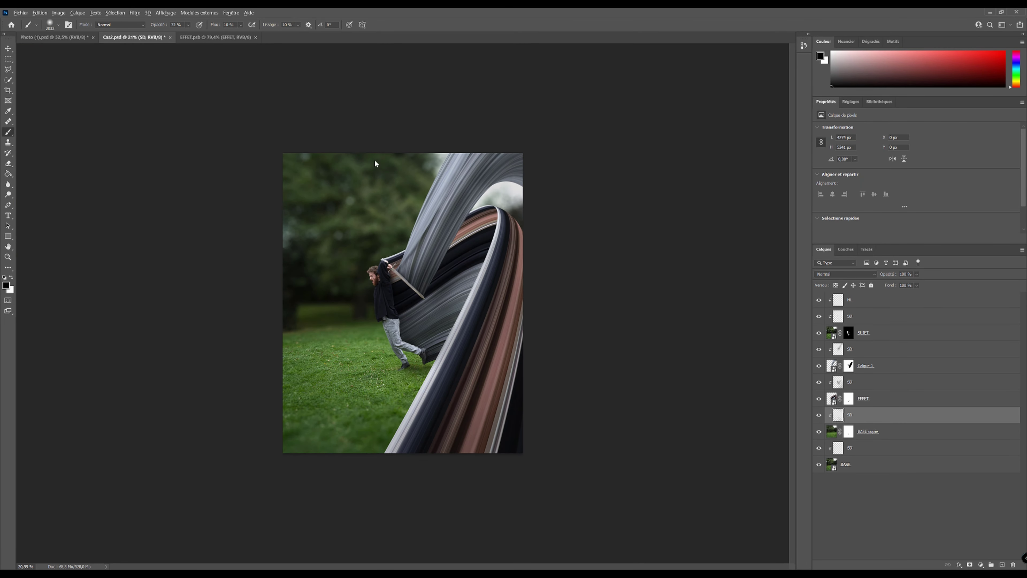
{"action": "scroll", "coordinate": [543, 281], "scroll_direction": "down", "scroll_amount": 8}
Step: Cover the bright sky behind the ribbon with dark foliage on the BASE copie layer using the Clone Stamp
{"action": "left_click", "coordinate": [831, 431]}
{"action": "scroll", "coordinate": [543, 282], "scroll_direction": "up", "scroll_amount": 9}
{"action": "key", "text": "s"}
{"action": "scroll", "coordinate": [626, 198], "scroll_direction": "down", "scroll_amount": 6}
Step: Paint white highlights over the man and the sword on the HL layer, comparing with that layer hidden
{"action": "scroll", "coordinate": [356, 243], "scroll_direction": "up", "scroll_amount": 8}
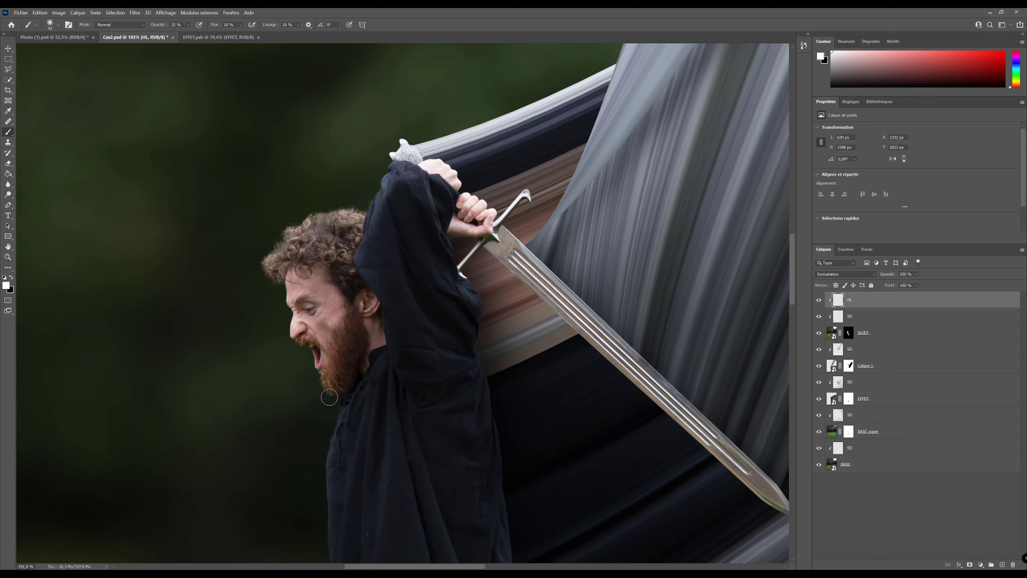
{"action": "scroll", "coordinate": [348, 468], "scroll_direction": "down", "scroll_amount": 6}
{"action": "left_click", "coordinate": [821, 300]}
{"action": "key", "text": "b"}
{"action": "key", "text": "x"}
{"action": "left_click", "coordinate": [819, 302]}
{"action": "scroll", "coordinate": [414, 264], "scroll_direction": "up", "scroll_amount": 10}
{"action": "left_click", "coordinate": [850, 300]}
{"action": "left_click_drag", "start_coordinate": [253, 198], "coordinate": [554, 485]}
{"action": "scroll", "coordinate": [404, 324], "scroll_direction": "down", "scroll_amount": 8}
Step: Paint black shadows over the man on the SD layer clipped to SUJET, and return to HL with white as foreground colour
{"action": "left_click", "coordinate": [849, 316]}
{"action": "scroll", "coordinate": [409, 348], "scroll_direction": "up", "scroll_amount": 8}
{"action": "key", "text": "x"}
{"action": "left_click_drag", "start_coordinate": [279, 279], "coordinate": [452, 356]}
{"action": "scroll", "coordinate": [495, 279], "scroll_direction": "down", "scroll_amount": 8}
{"action": "left_click", "coordinate": [849, 300]}
{"action": "key", "text": "x"}
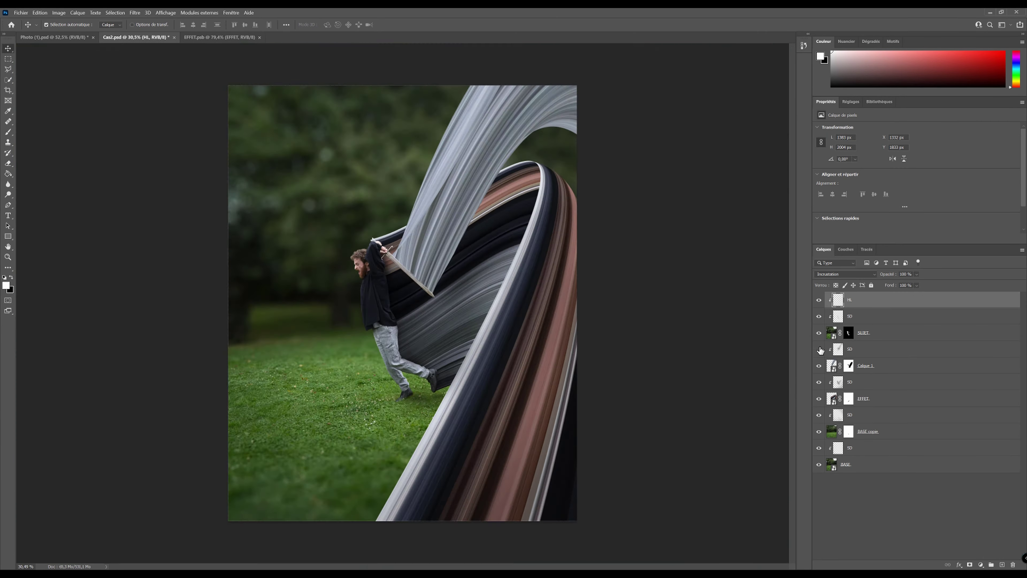
Step: Add a new layer clipped above HL and softly paint white light on the sword blade at 22% brush opacity
{"action": "scroll", "coordinate": [406, 265], "scroll_direction": "up", "scroll_amount": 9}
{"action": "left_click", "coordinate": [1002, 564]}
{"action": "scroll", "coordinate": [408, 299], "scroll_direction": "up", "scroll_amount": 4}
{"action": "scroll", "coordinate": [408, 299], "scroll_direction": "down", "scroll_amount": 10}
{"action": "scroll", "coordinate": [364, 307], "scroll_direction": "up", "scroll_amount": 5}
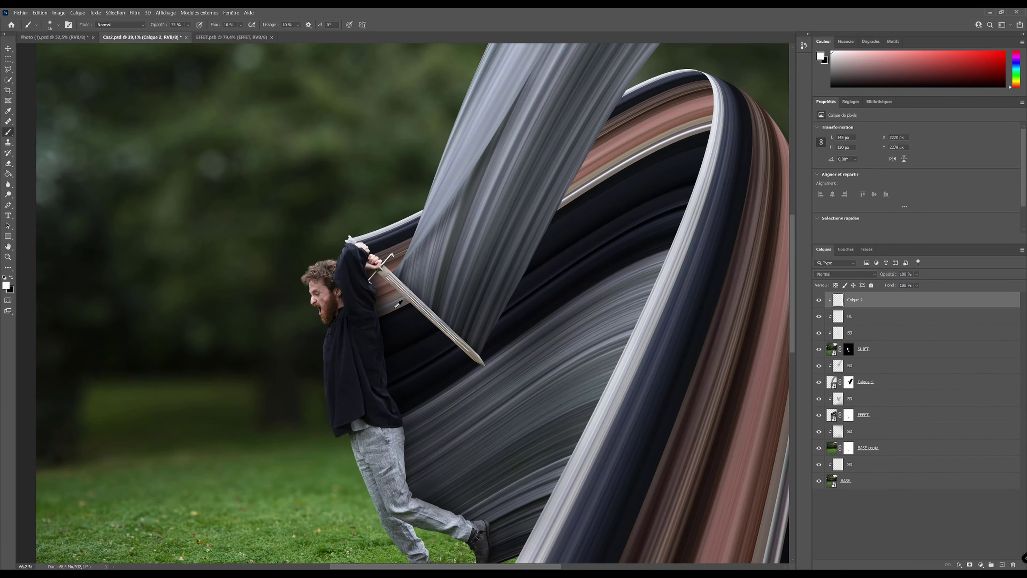
{"action": "scroll", "coordinate": [364, 307], "scroll_direction": "down", "scroll_amount": 5}
Step: Compare the image with and without the SD shadow layer clipped to Calque 1
{"action": "left_click", "coordinate": [849, 316]}
{"action": "key", "text": "v"}
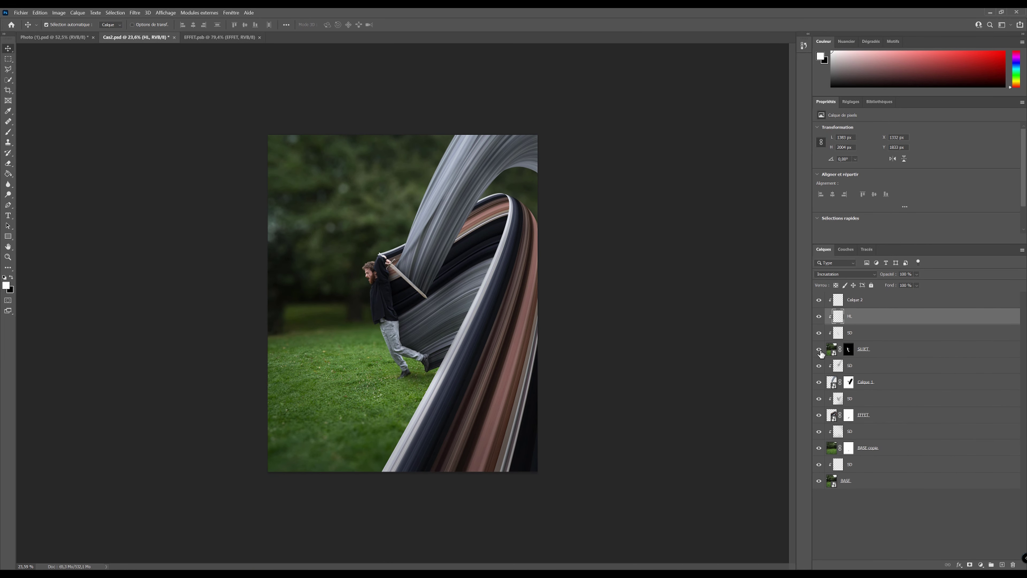
{"action": "left_click", "coordinate": [819, 366]}
{"action": "left_click", "coordinate": [819, 366]}
{"action": "left_click", "coordinate": [819, 366]}
{"action": "left_click", "coordinate": [819, 367]}
Step: Stamp all visible layers into a new layer above Calque 2 and convert it to a smart object
{"action": "left_click", "coordinate": [874, 304]}
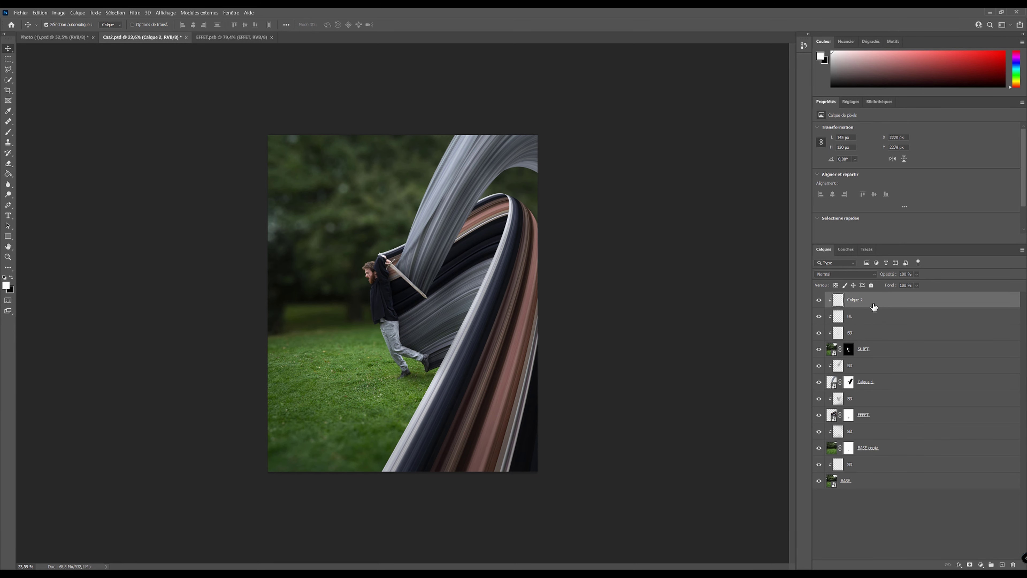
{"action": "key", "text": "ctrl+shift+alt+n"}
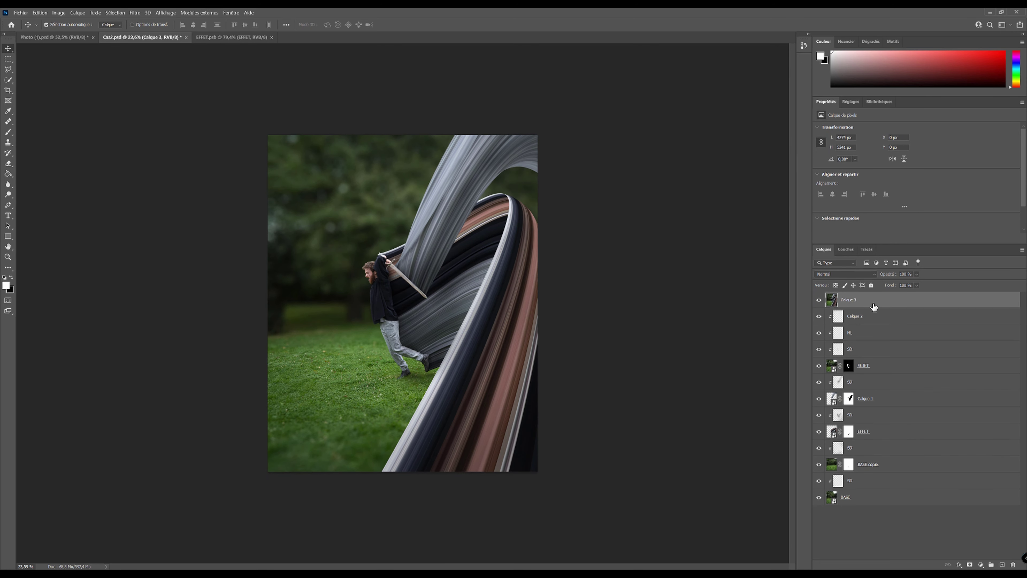
{"action": "right_click", "coordinate": [874, 305]}
{"action": "left_click", "coordinate": [925, 337]}
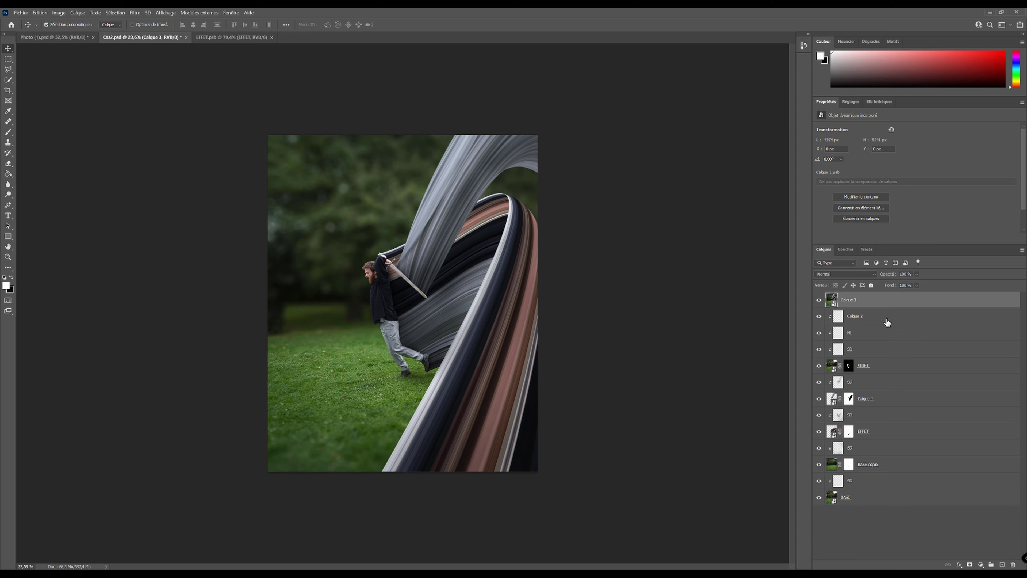
Step: Grade the merged smart object with the Camera Raw filter, compare the image with that layer hidden, and collapse its smart filter list
{"action": "scroll", "coordinate": [505, 170], "scroll_direction": "up", "scroll_amount": 1}
{"action": "left_click", "coordinate": [133, 12]}
{"action": "left_click", "coordinate": [162, 67]}
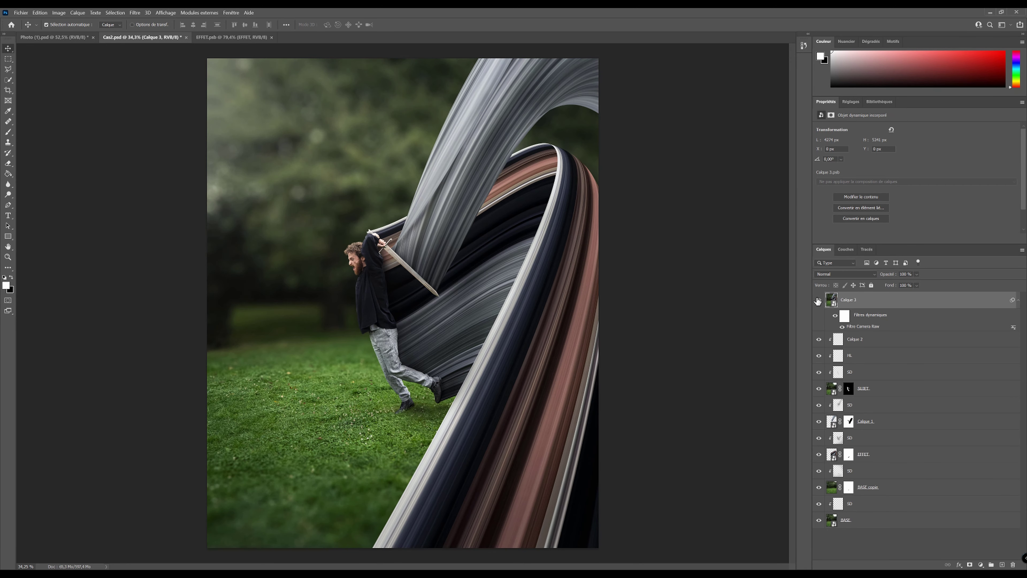
{"action": "left_click", "coordinate": [818, 300]}
{"action": "left_click", "coordinate": [818, 299]}
{"action": "left_click", "coordinate": [817, 301]}
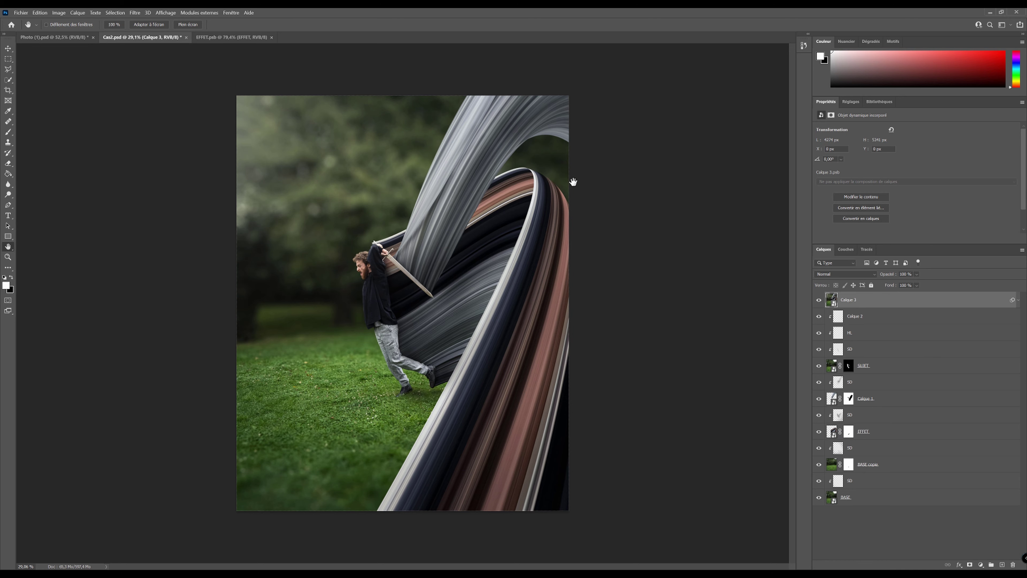
{"action": "scroll", "coordinate": [522, 204], "scroll_direction": "up", "scroll_amount": 1}
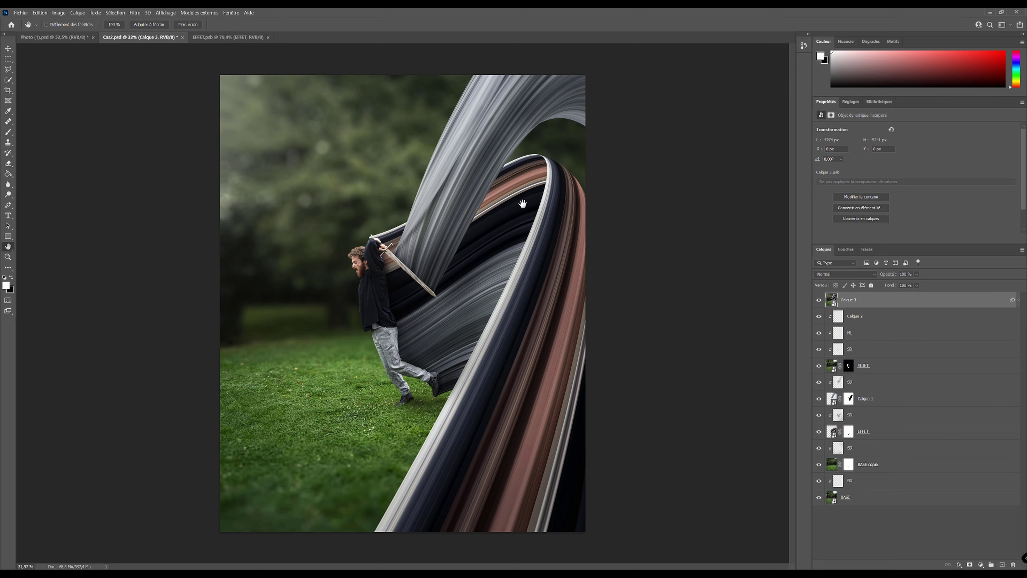
{"action": "scroll", "coordinate": [634, 320], "scroll_direction": "down", "scroll_amount": 3}
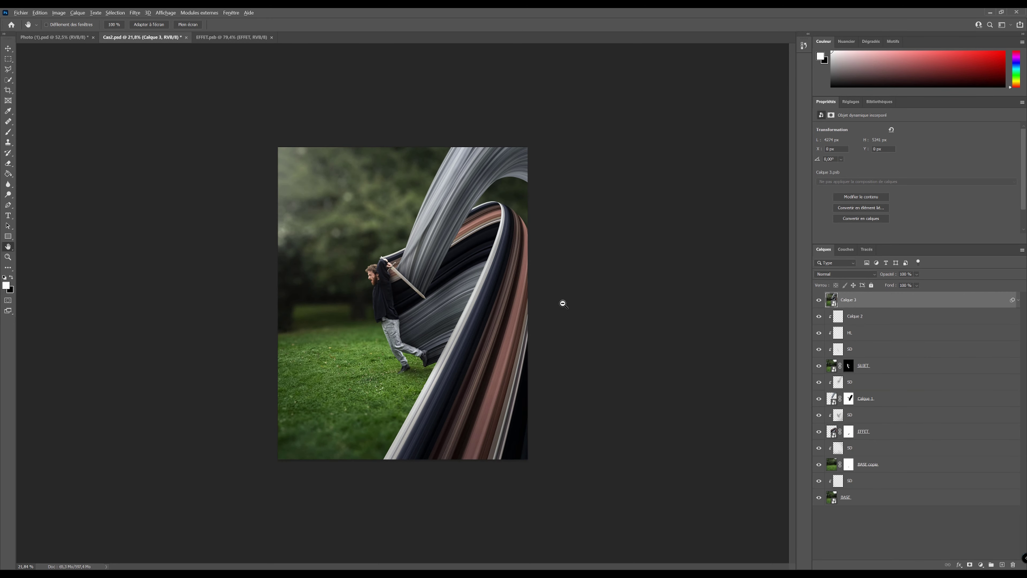